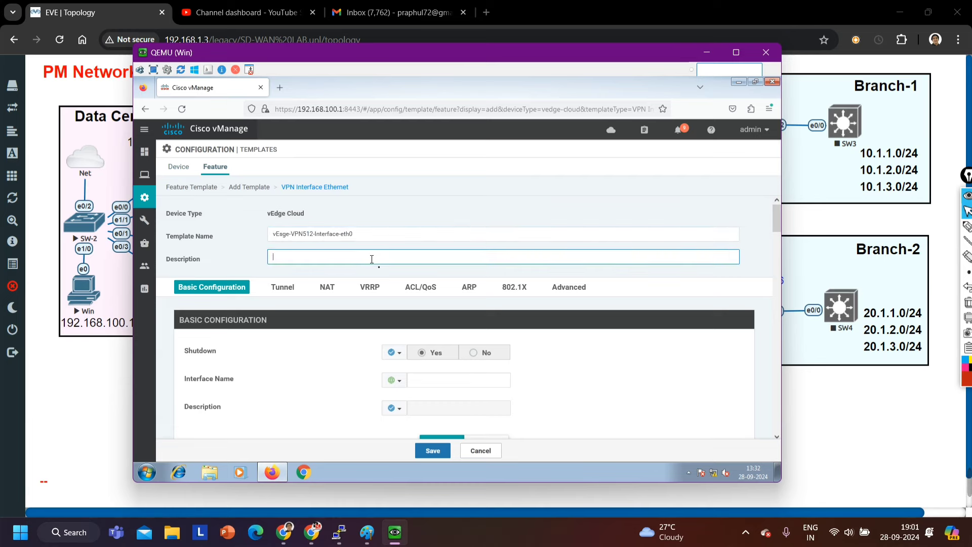
- Enter vEsge-VPN512-Interface-eth0 as the template description and set Shutdown to a global value of No
text(vEsge-VPN512-Interface-eth0)
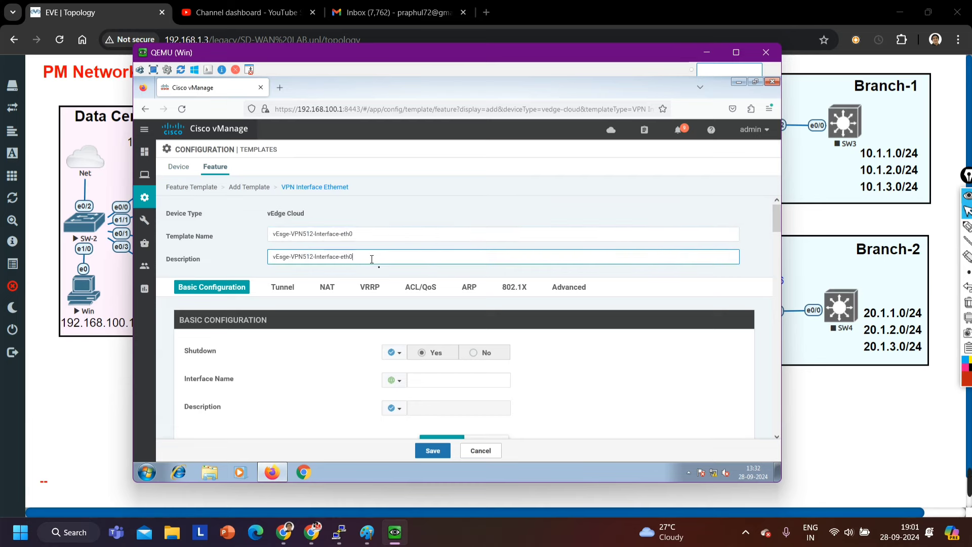
scroll(334, 322, down, 2)
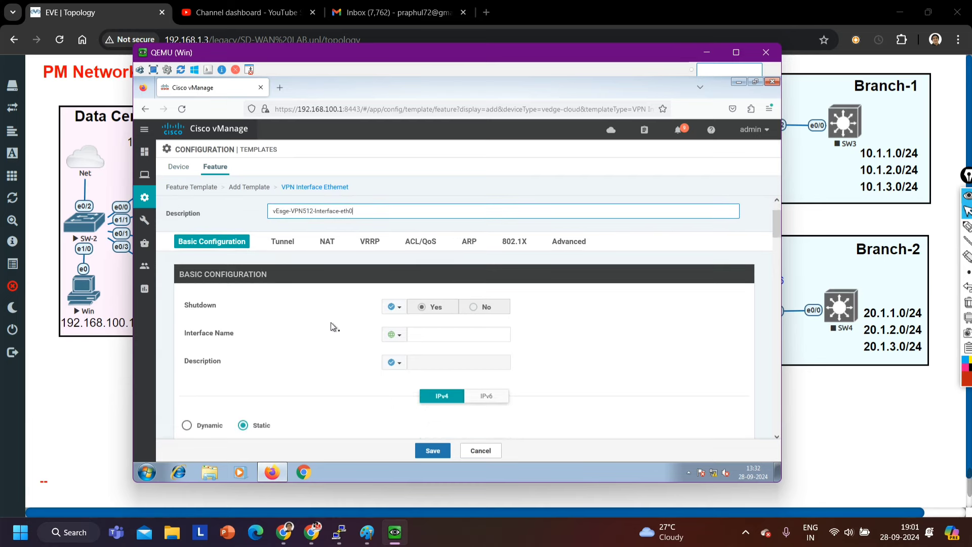
scroll(330, 322, up, 2)
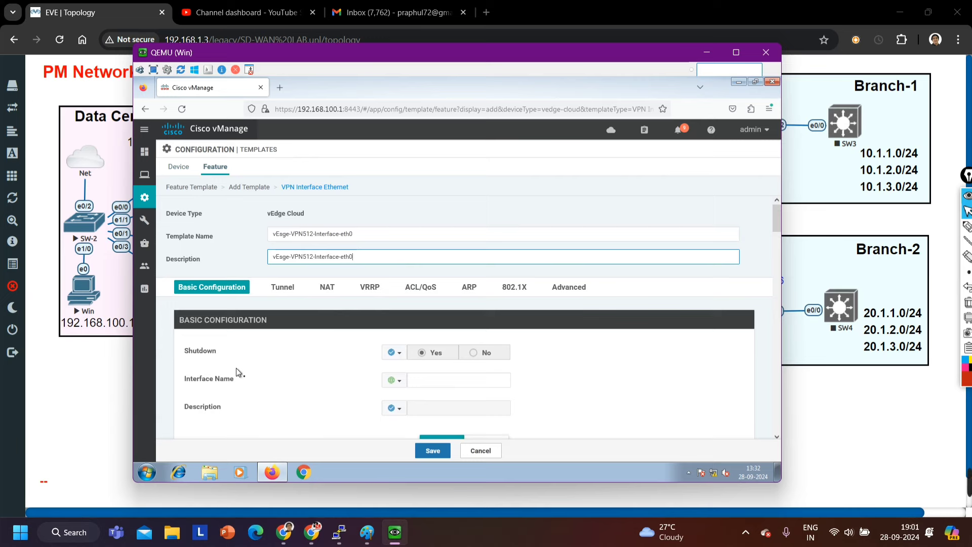
click(474, 354)
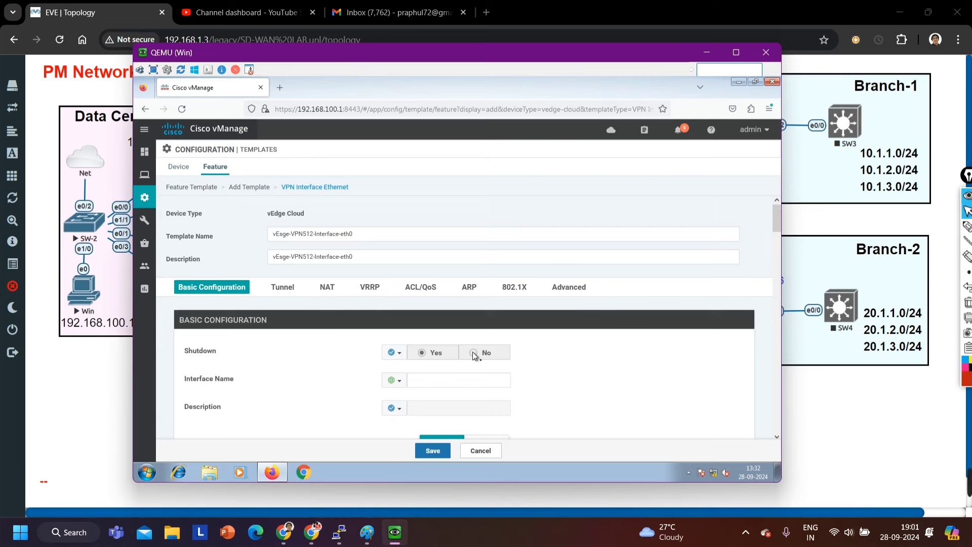
click(399, 353)
click(444, 369)
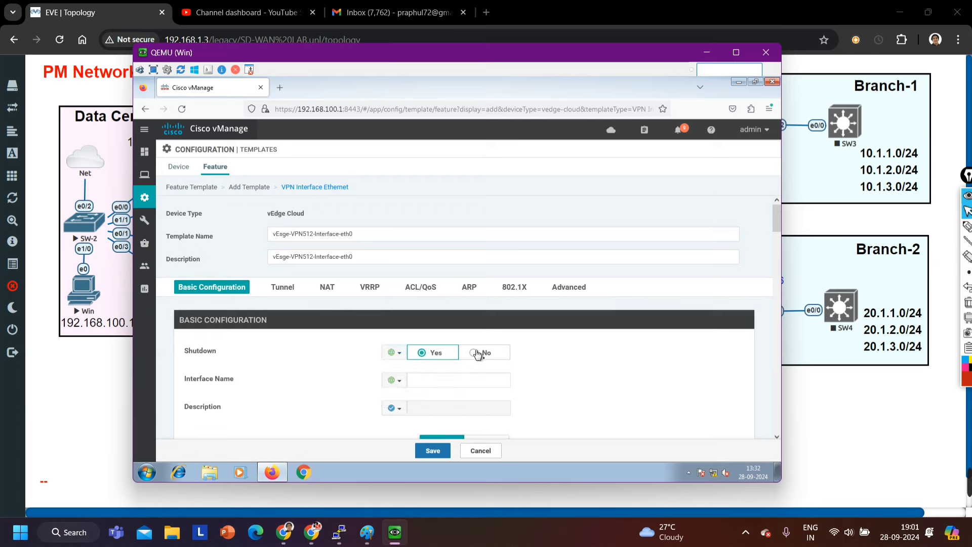
click(475, 354)
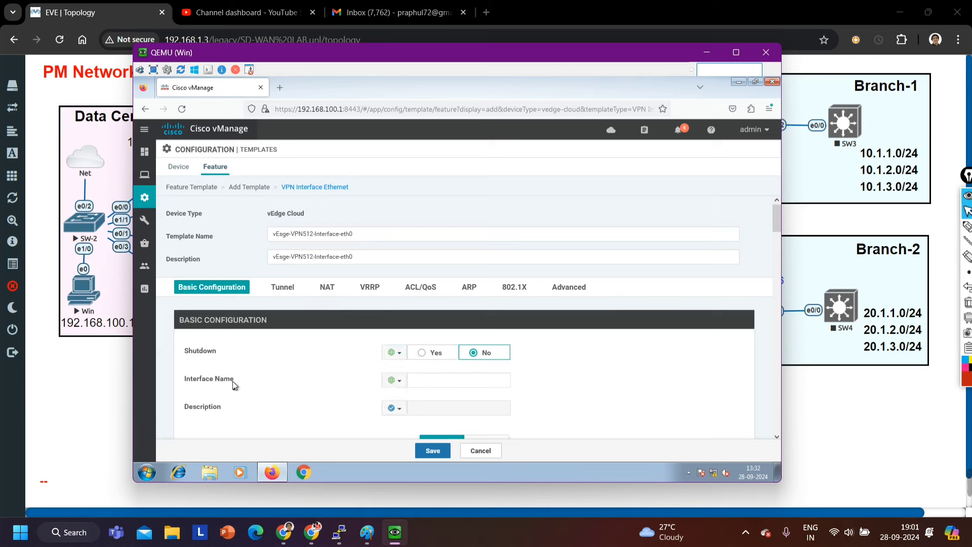
- Set the interface name to eth0 in the basic configuration
click(429, 381)
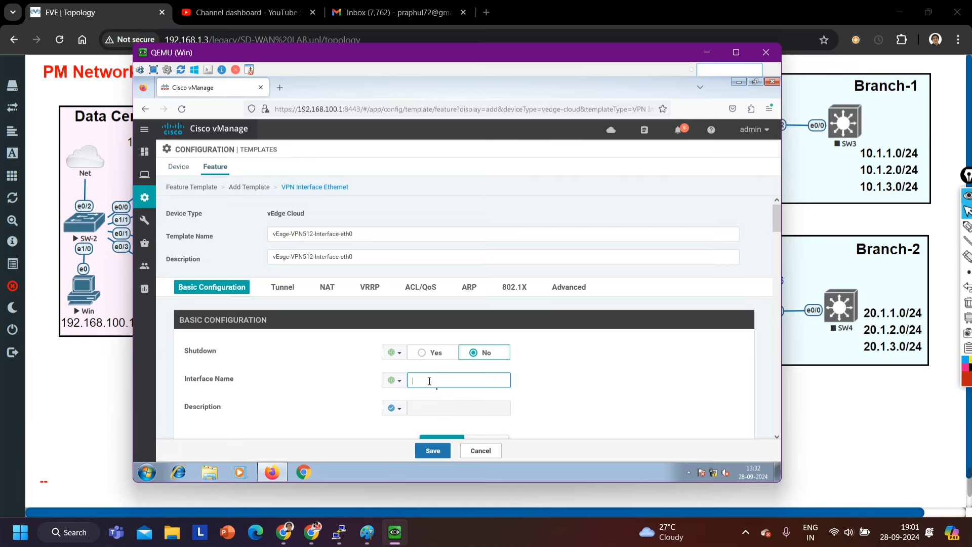
text(eth0)
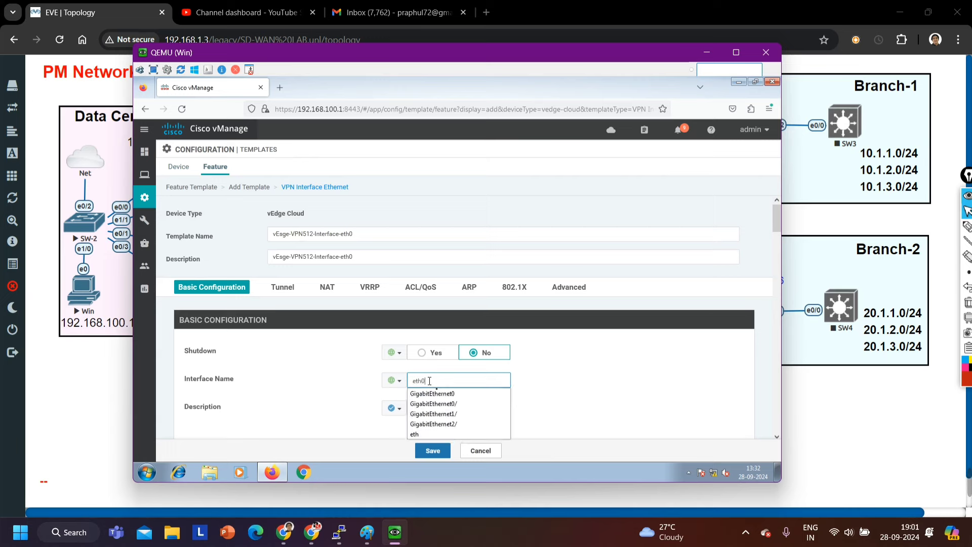
click(430, 435)
text(0)
click(608, 382)
- Review the template's basic IPv4, Tunnel, NAT, VRRP and ACL/QoS settings
scroll(577, 382, down, 3)
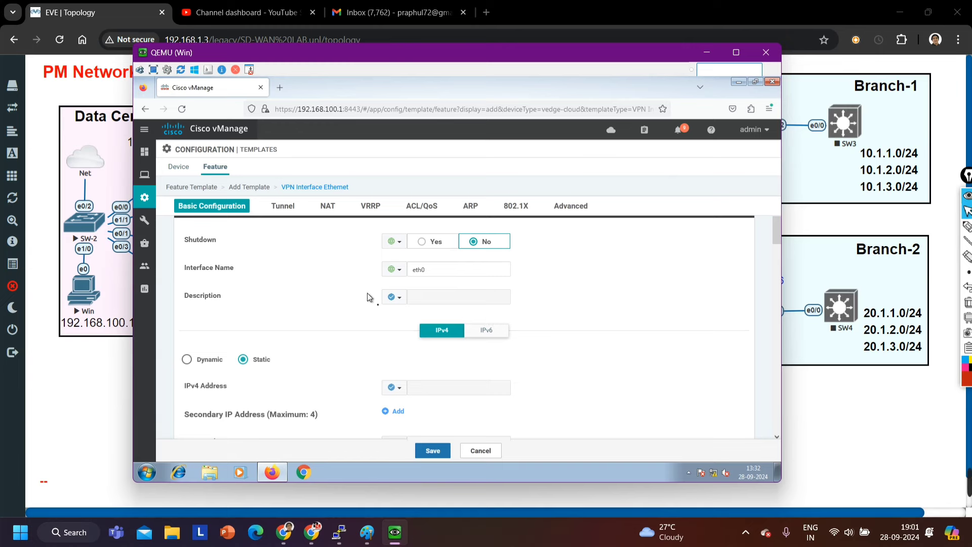
scroll(404, 303, up, 3)
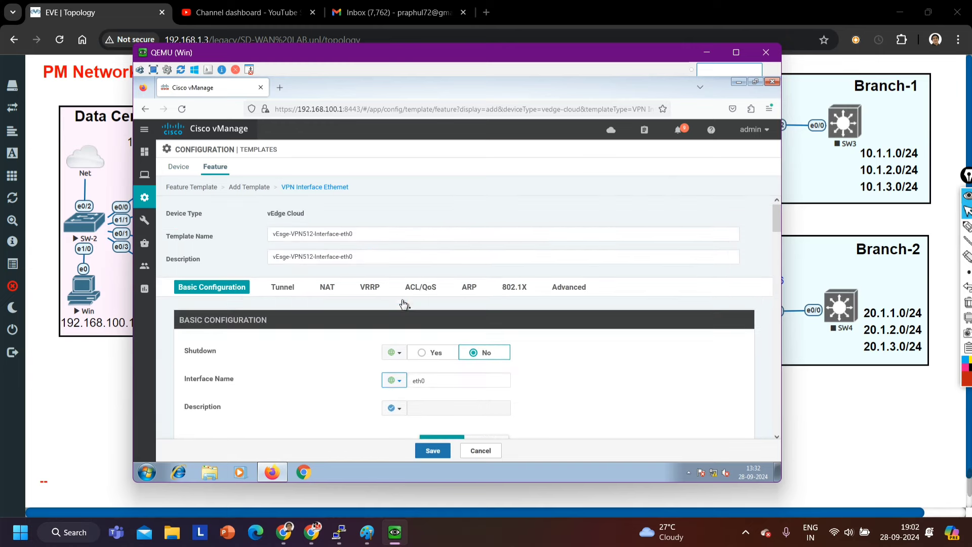
scroll(341, 299, down, 7)
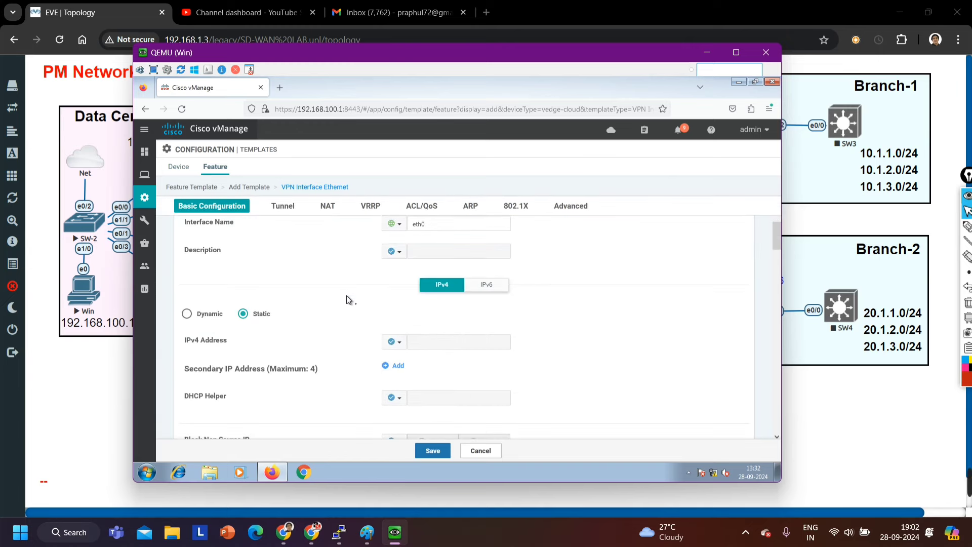
scroll(395, 304, down, 1)
scroll(514, 298, down, 5)
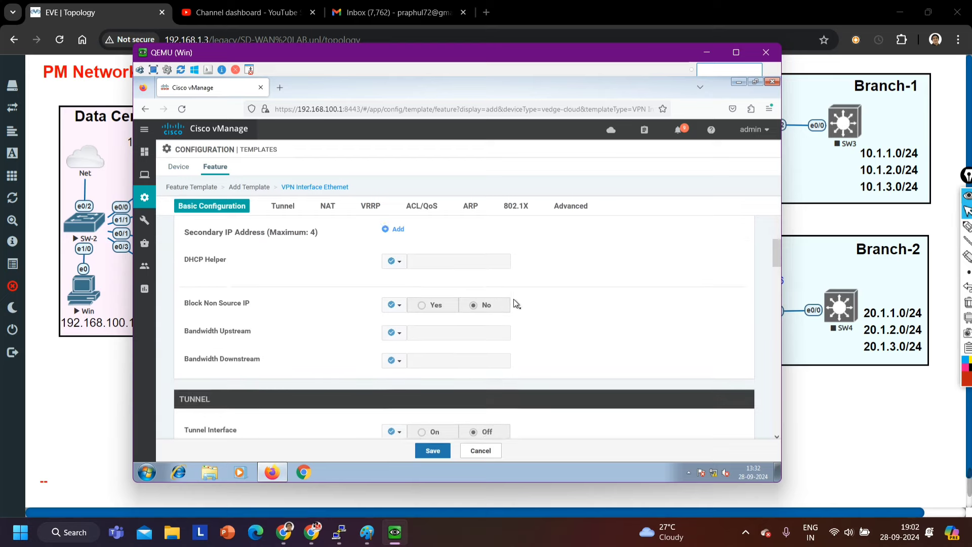
scroll(485, 308, down, 6)
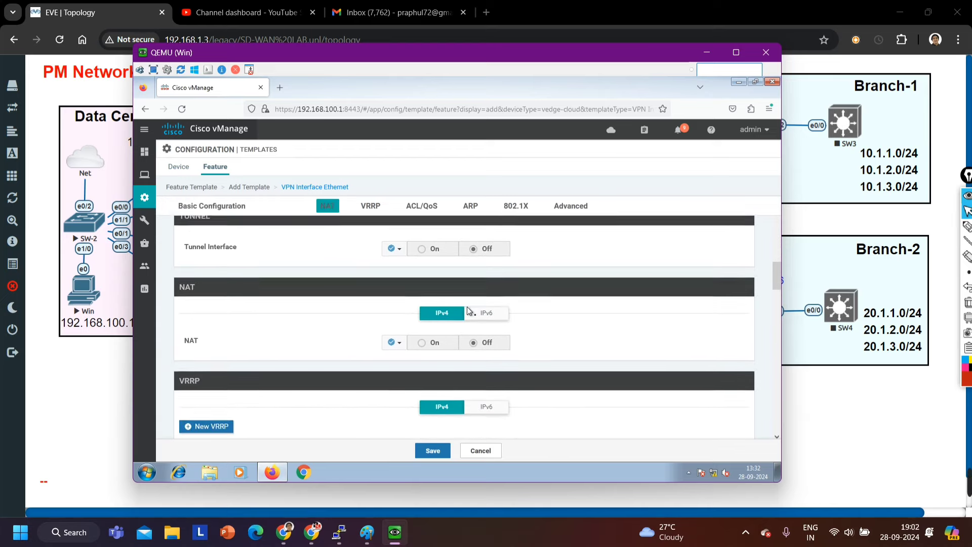
scroll(461, 310, down, 3)
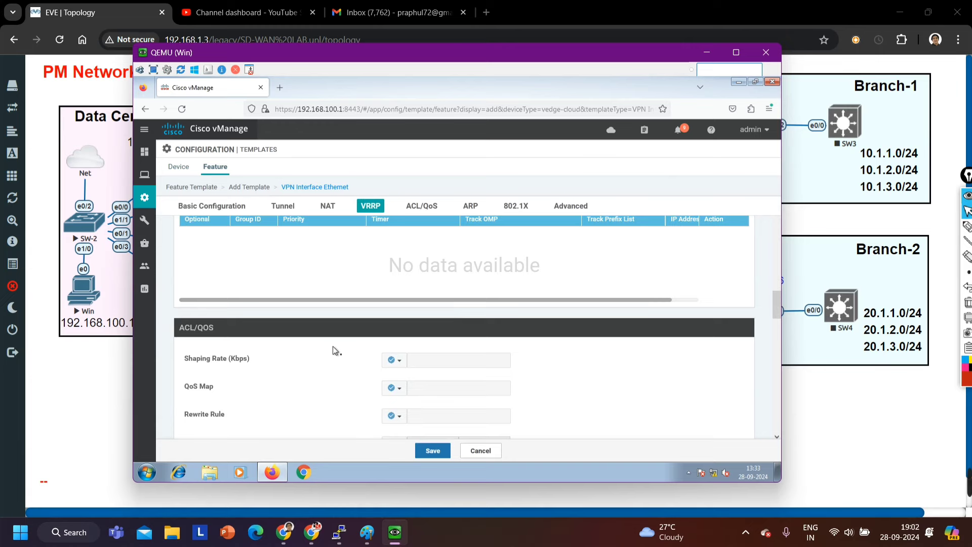
scroll(333, 345, up, 5)
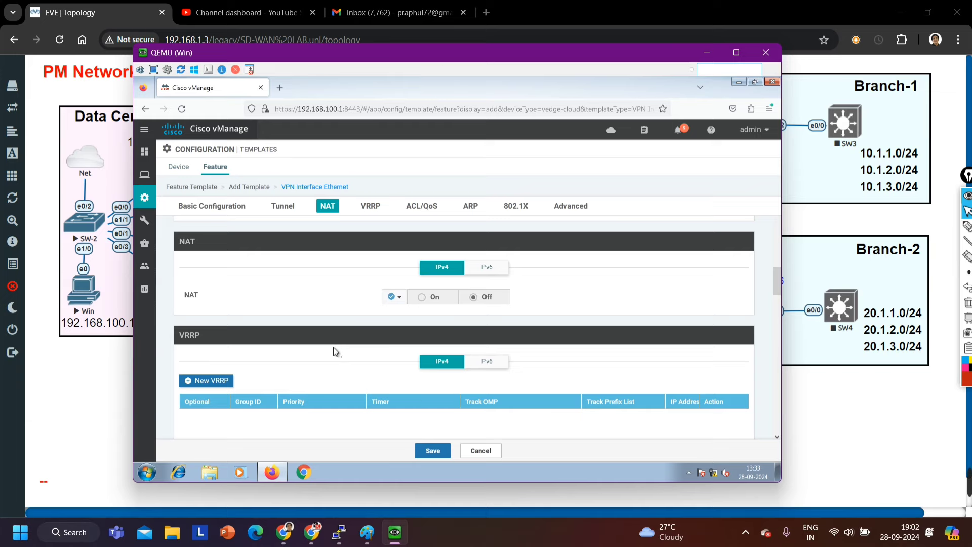
scroll(462, 316, down, 5)
scroll(461, 318, up, 10)
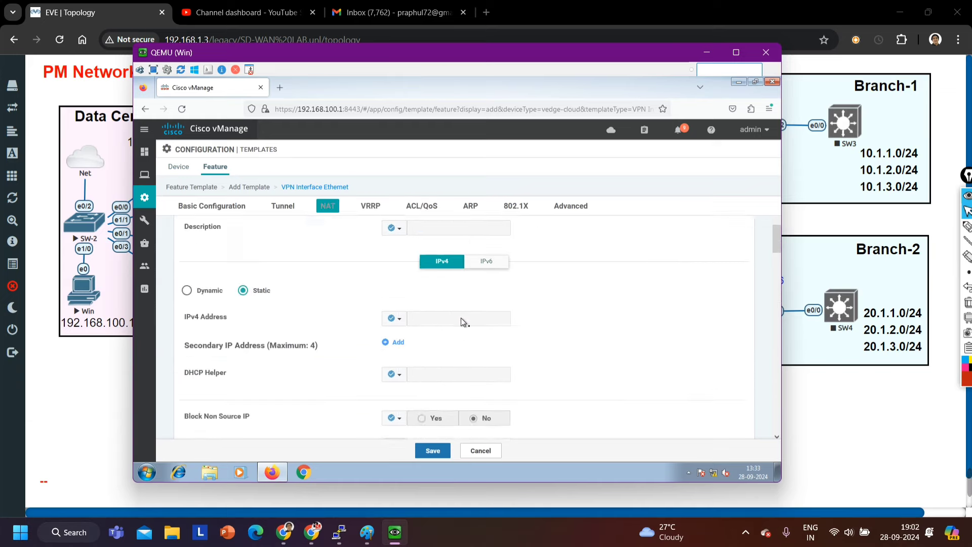
scroll(460, 318, up, 3)
scroll(337, 307, down, 5)
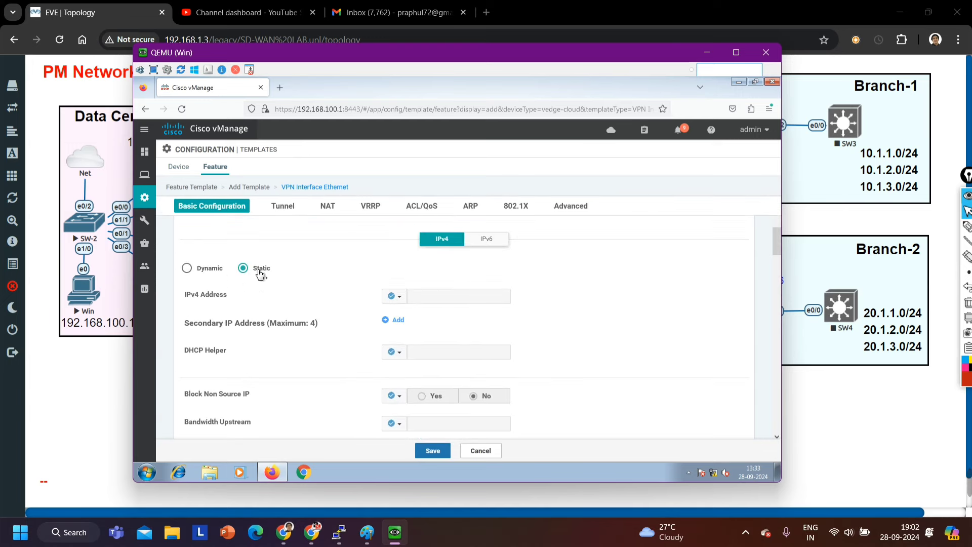
click(398, 302)
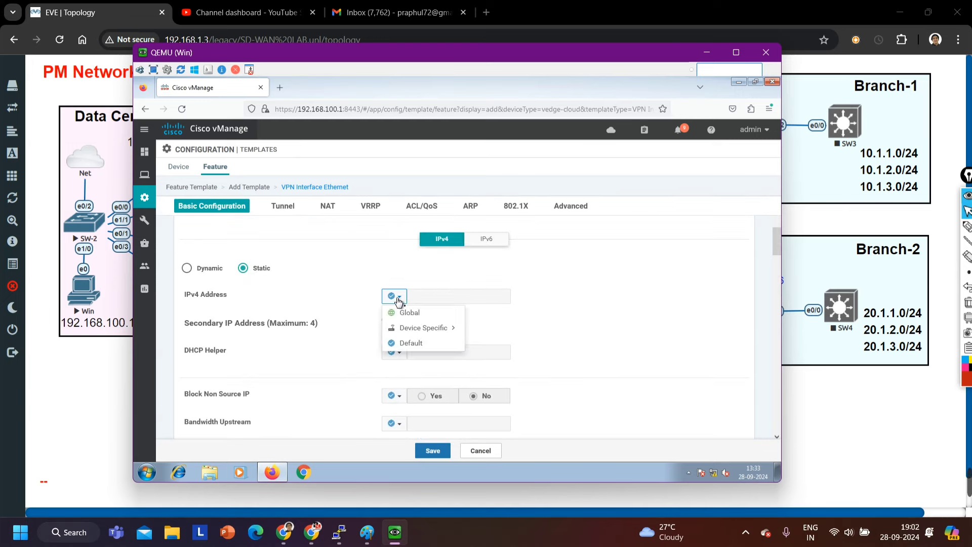
click(416, 328)
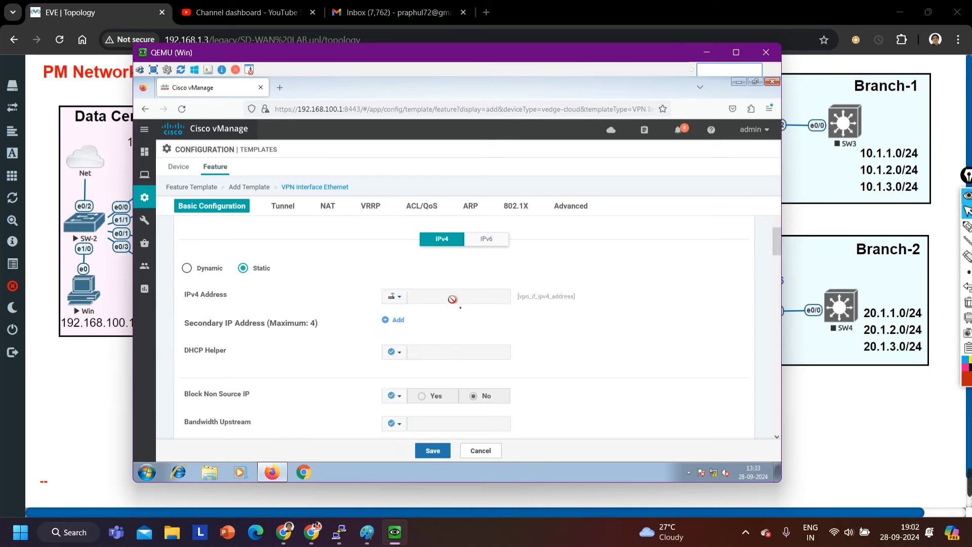
click(398, 298)
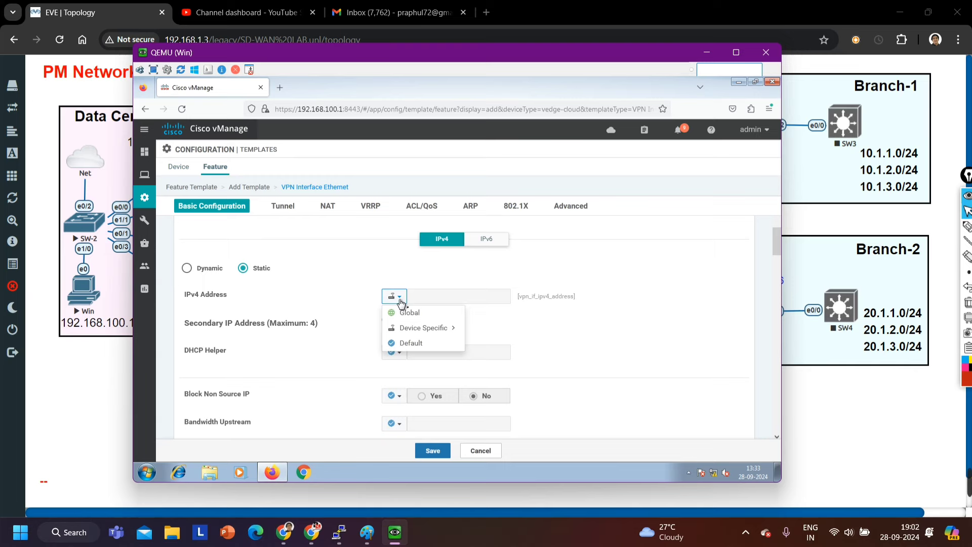
click(415, 344)
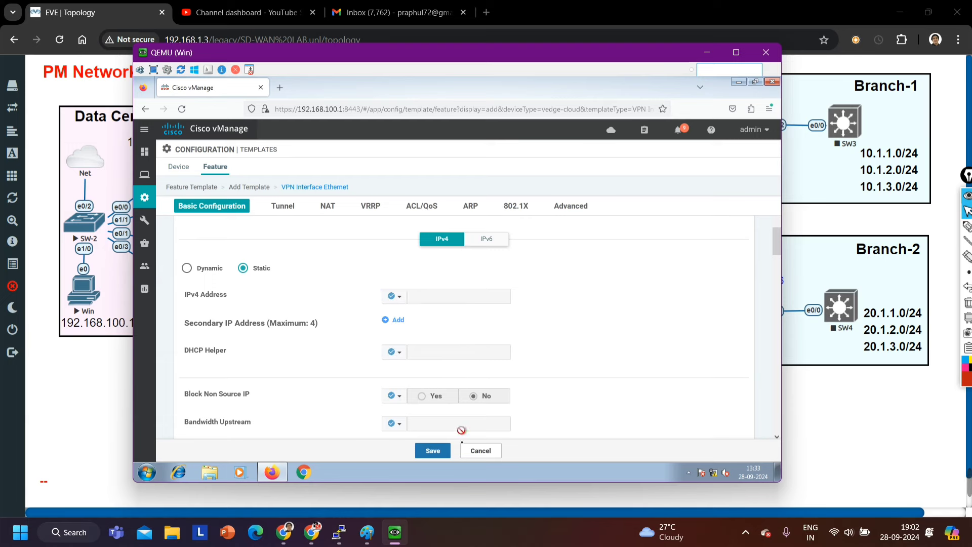
- Save the VPN interface template and minimize the Windows virtual machine window to return to the lab topology
click(433, 451)
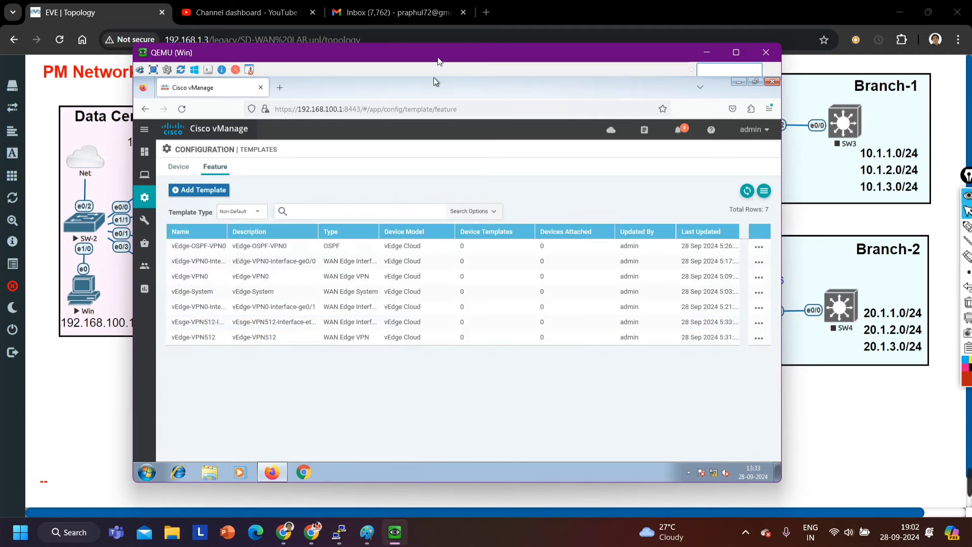
drag(441, 60, 504, 71)
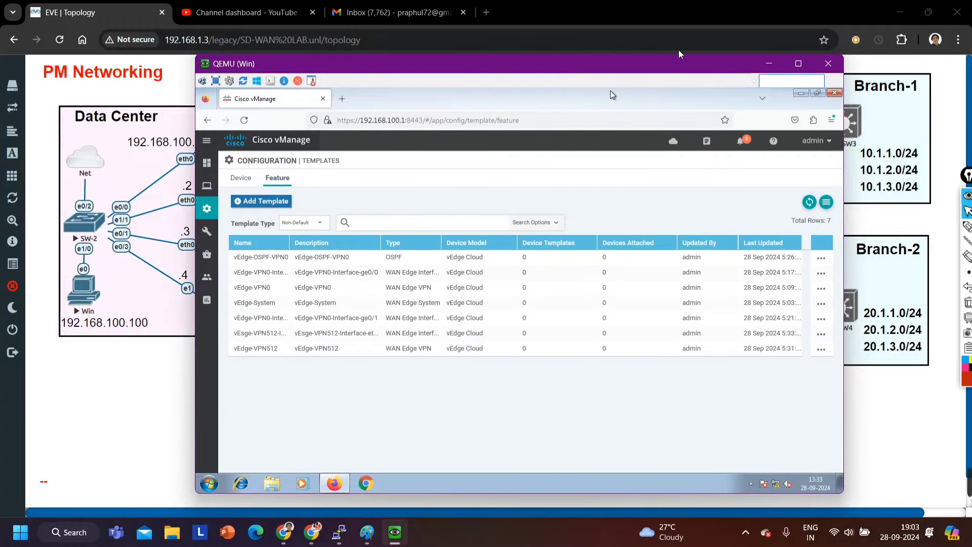
click(769, 64)
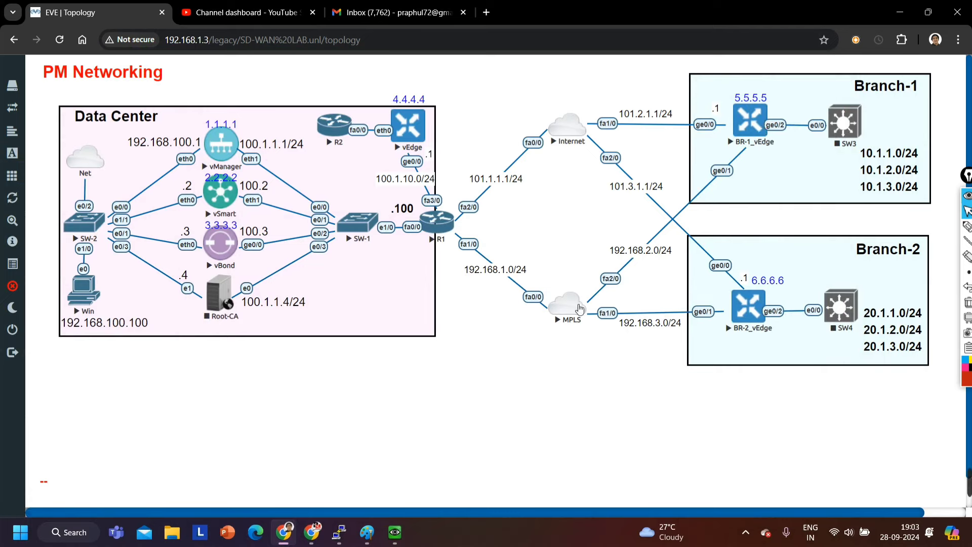
- Open the MPLS router's console and answer no to the initial configuration dialog
click(560, 308)
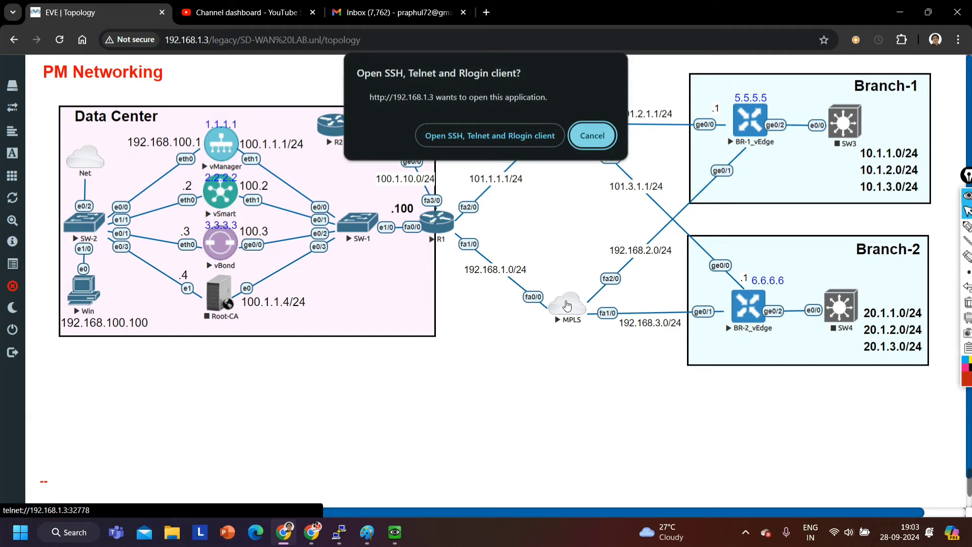
click(488, 137)
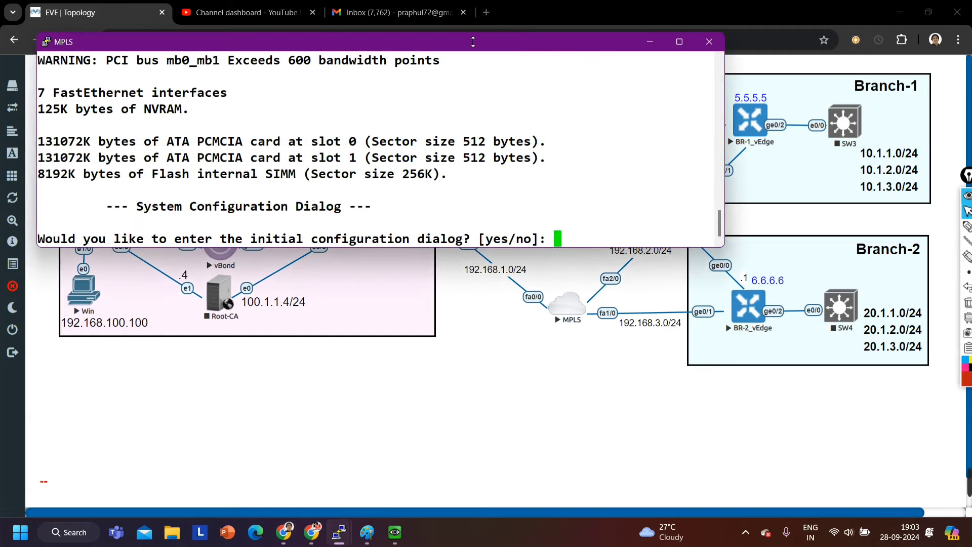
drag(473, 41, 473, 74)
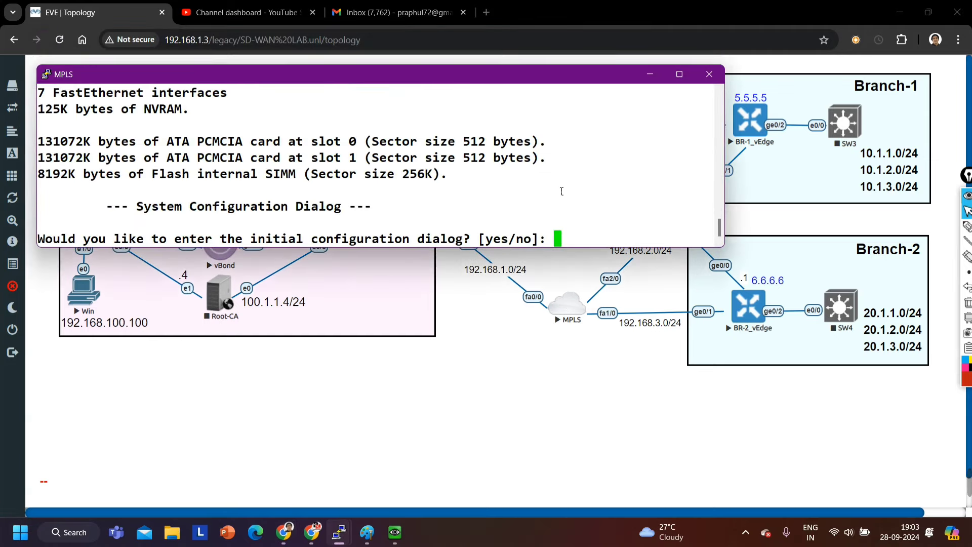
text(no)
key(Return)
click(510, 403)
- Open the BR-1_vEdge console, wake its prompt and move the terminal window clear of the Branch-1 area
click(750, 122)
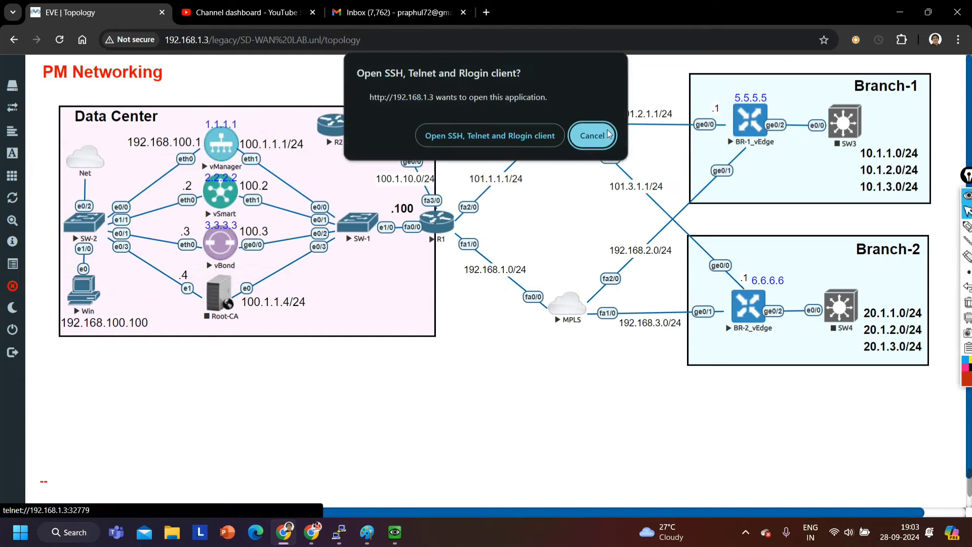
click(474, 135)
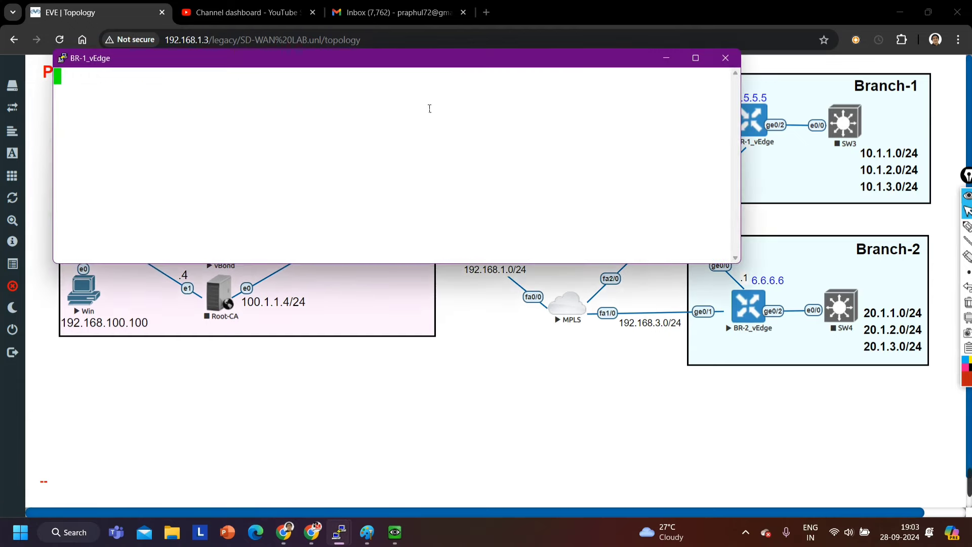
key(Return)
key(Return)
drag(403, 67, 586, 243)
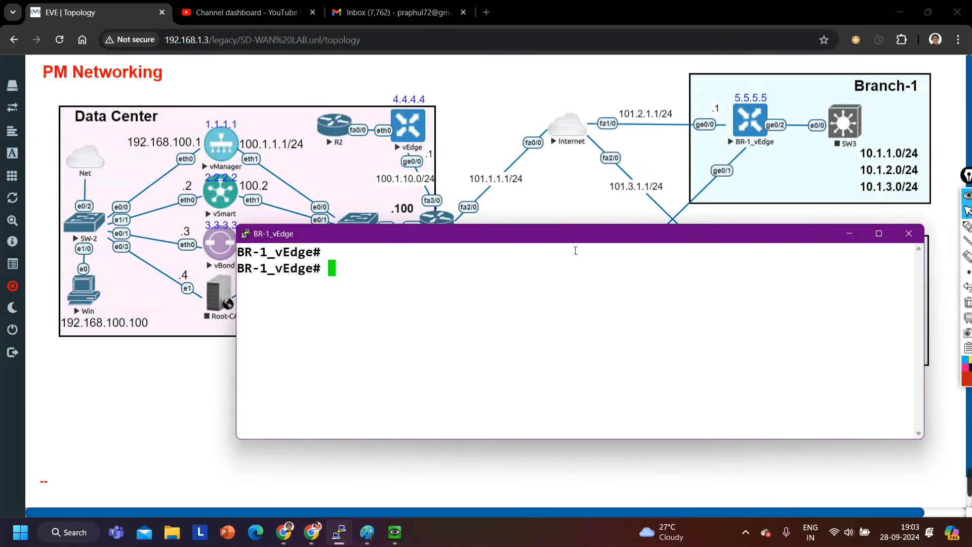
text(conf)
key(Return)
key(Return)
key(Return)
key(Return)
key(Return)
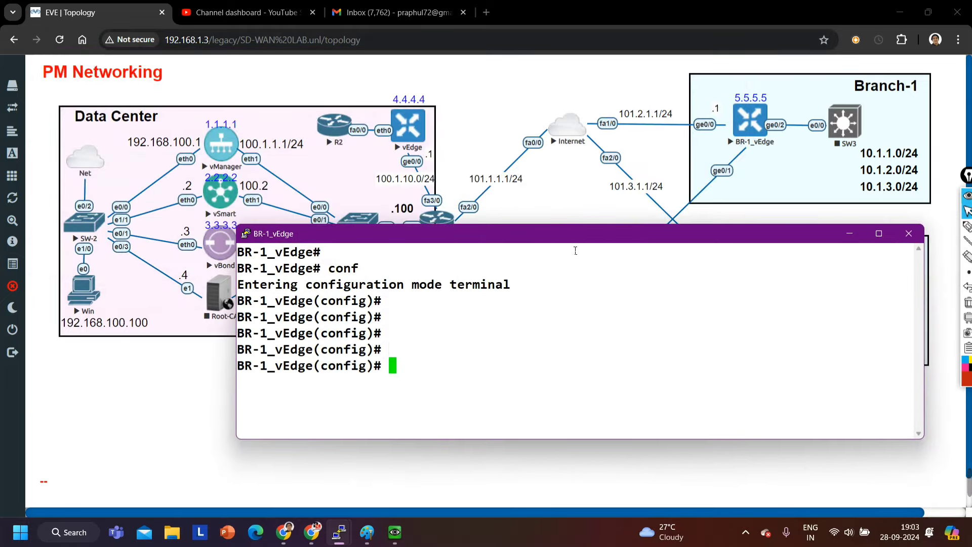
text(int)
key(BackSpace)
key(BackSpace)
key(BackSpace)
key(BackSpace)
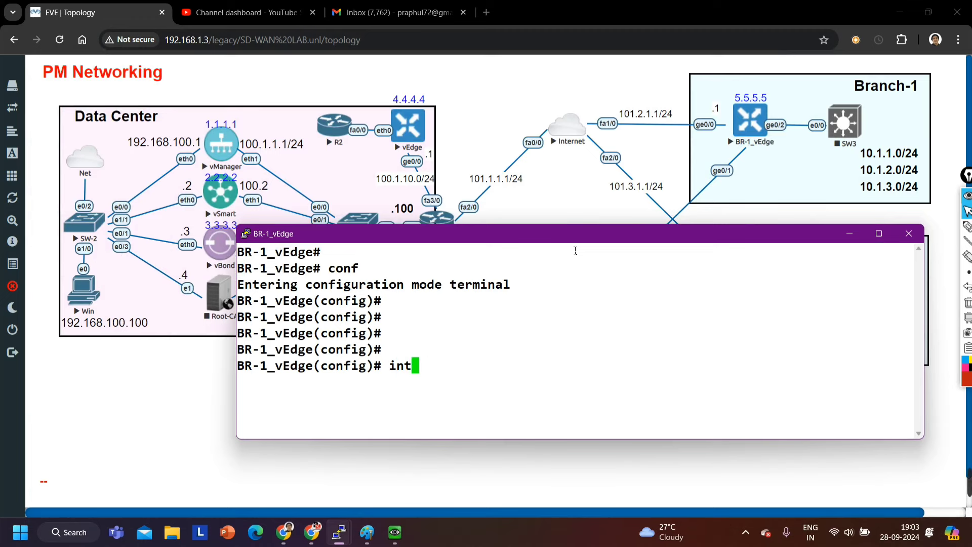
key(ctrl+z)
- Display the VPN section of BR-1_vEdge's running configuration with show running-config vpn
key(Return)
key(Return)
key(Return)
text(show )
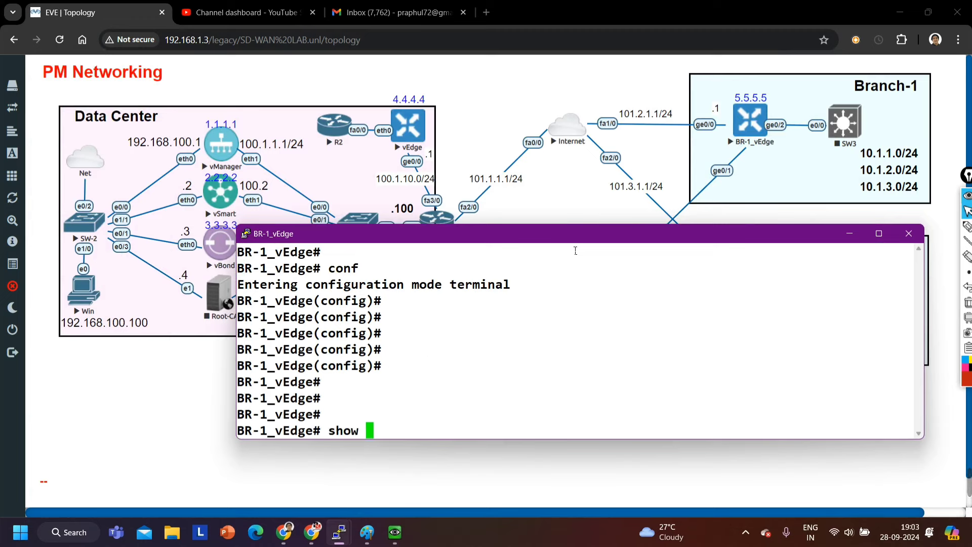
text(running-config vpn)
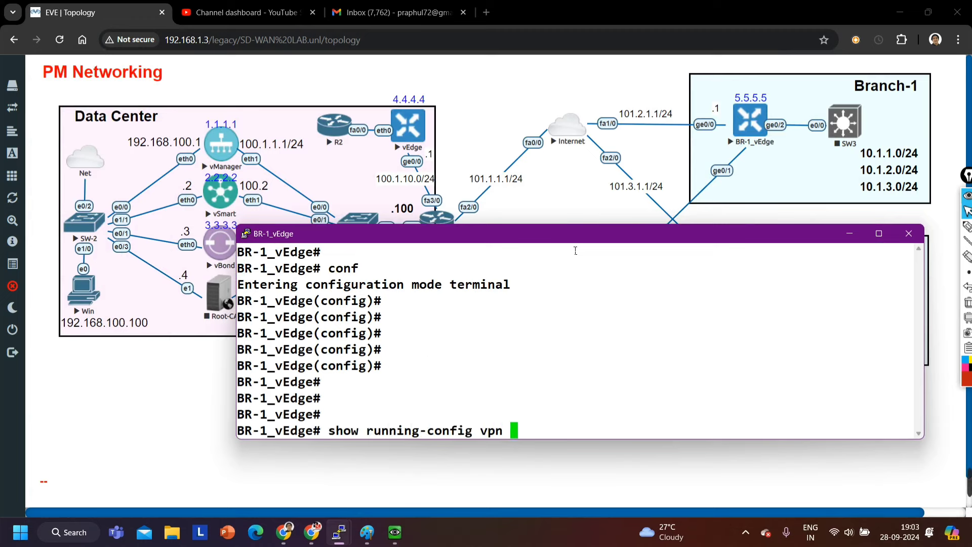
key(Return)
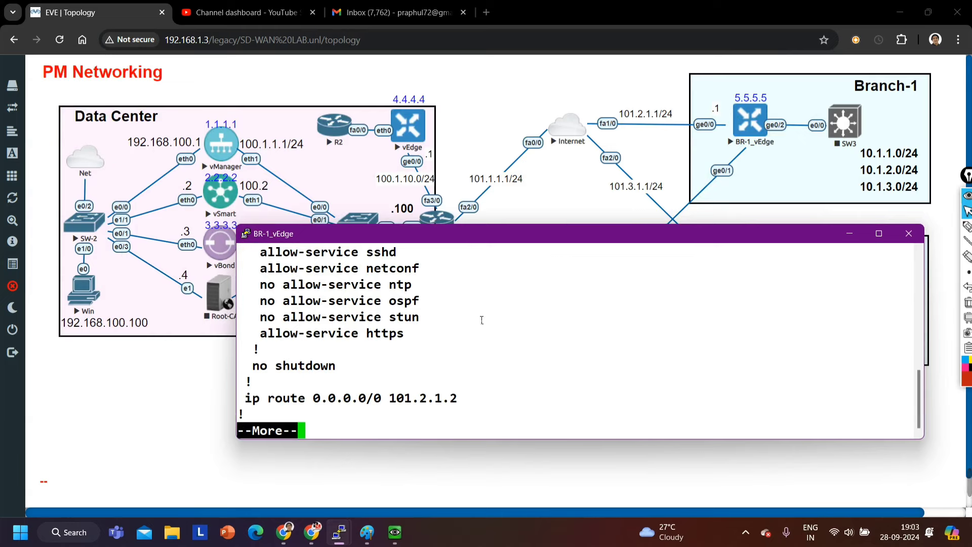
- Review the VPN 0 and VPN 512 interface settings in BR-1_vEdge's configuration output, paging through to its end
scroll(482, 320, up, 10)
scroll(477, 322, down, 4)
drag(379, 268, 291, 269)
key(Return)
key(Return)
key(Return)
key(Return)
key(Return)
key(Return)
key(Return)
key(Return)
key(Return)
key(Return)
key(Return)
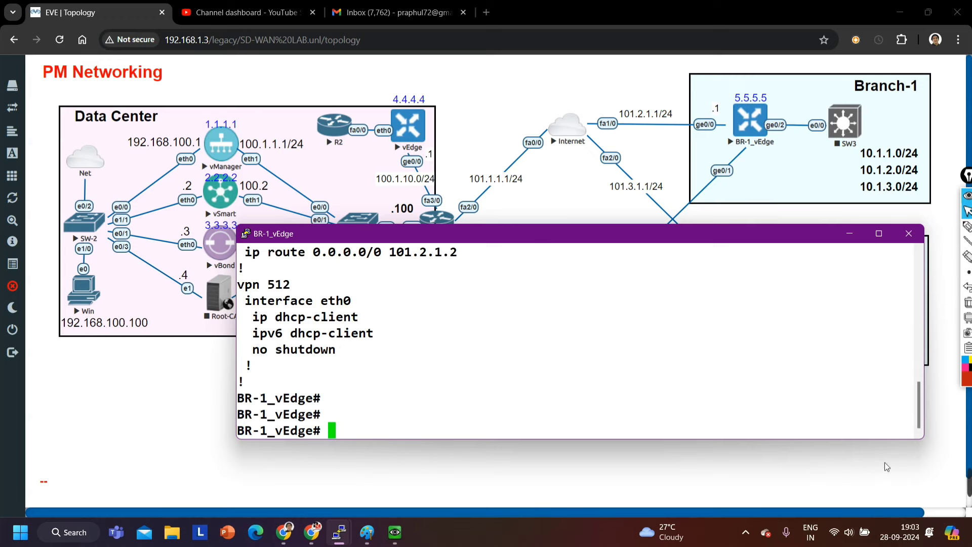
- Minimize the BR-1_vEdge console, bring up the MPLS router's console and wake its prompt
mouse_move(968, 485)
click(689, 483)
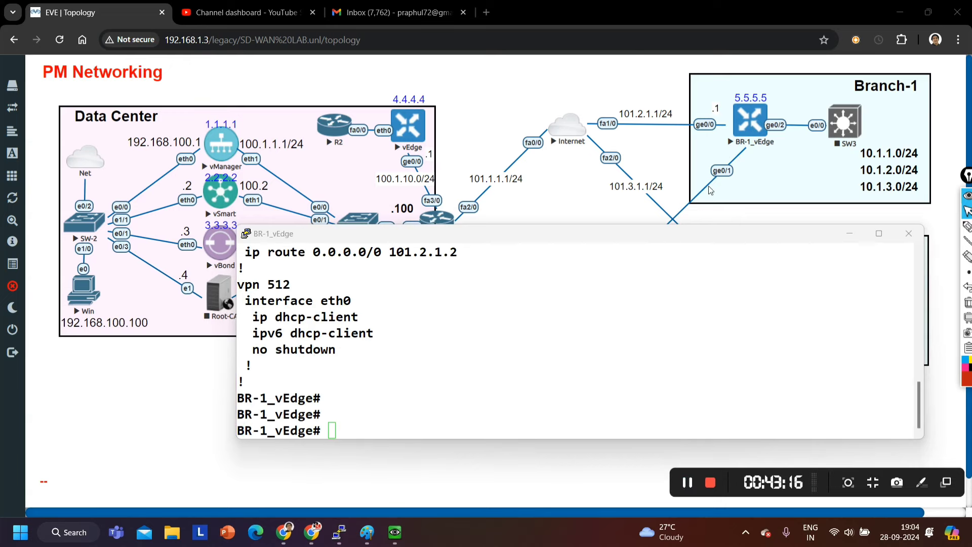
click(847, 234)
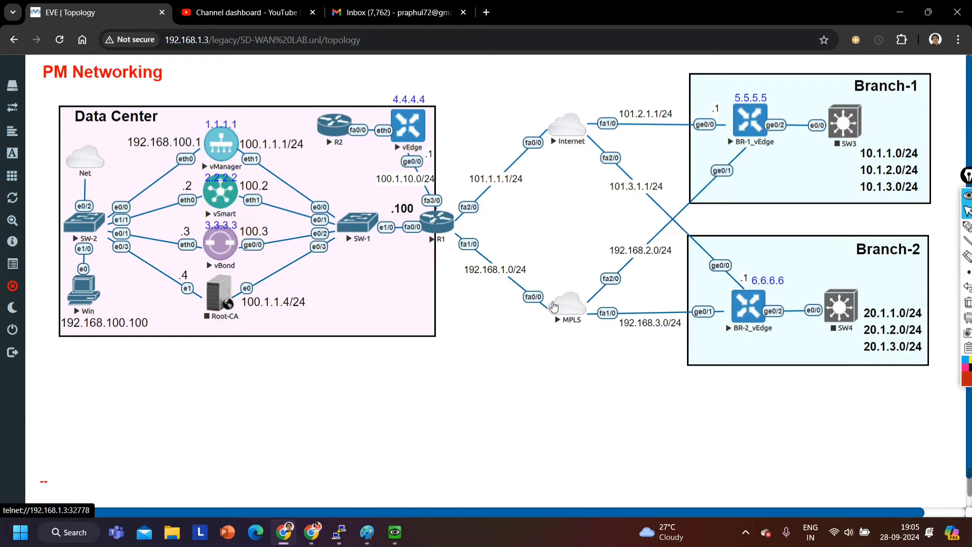
mouse_move(336, 541)
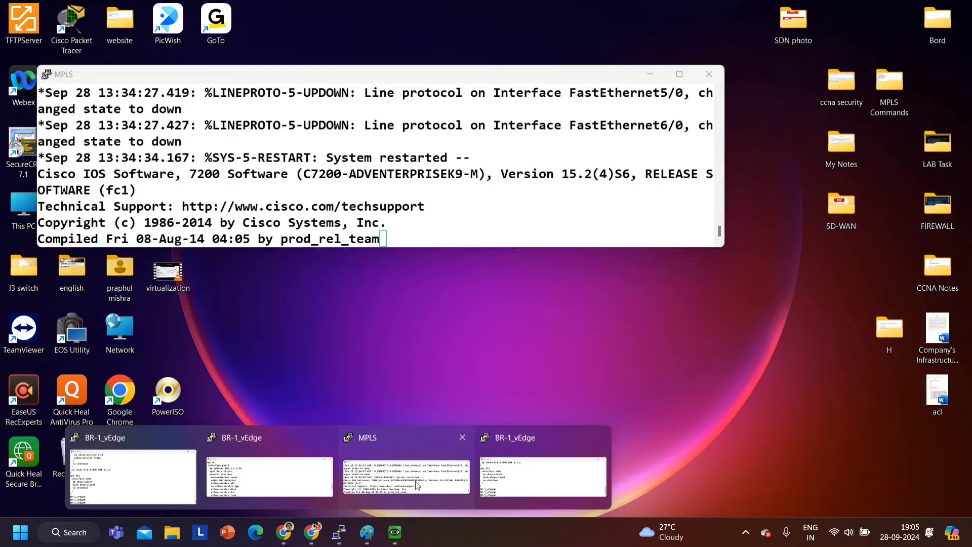
click(406, 473)
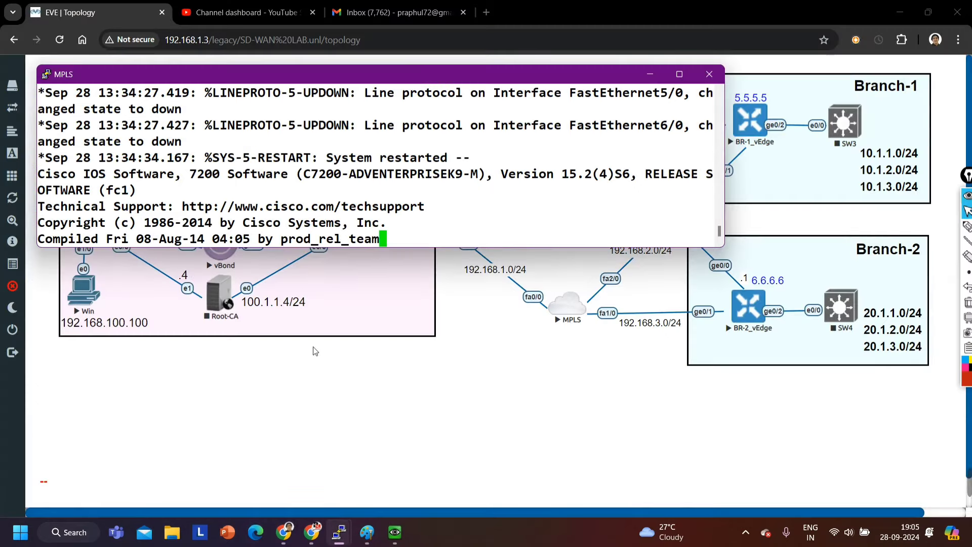
key(Return)
key(Return)
key(Return)
key(Return)
key(Return)
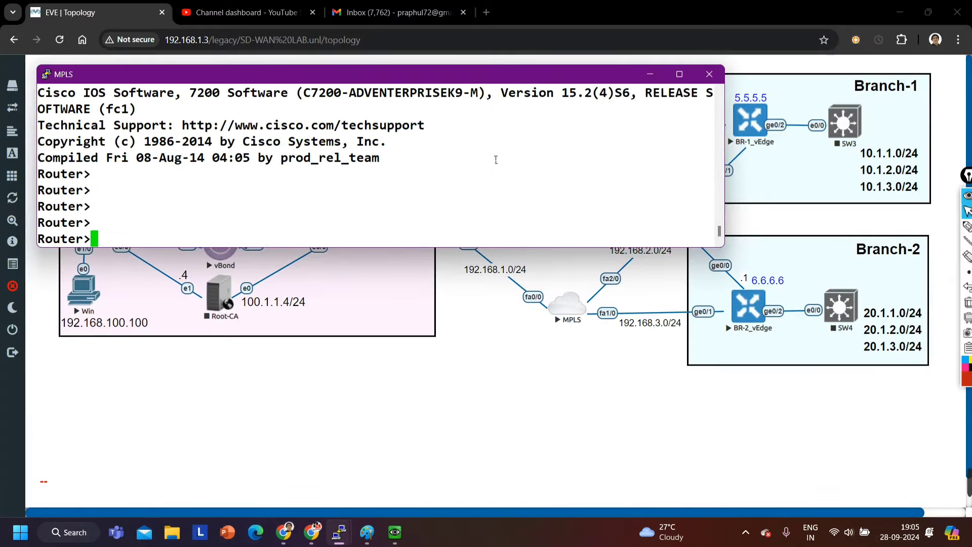
- Enter privileged mode and open terminal configuration mode on the MPLS router
text(en)
key(Return)
text(conf)
key(Tab)
key(Return)
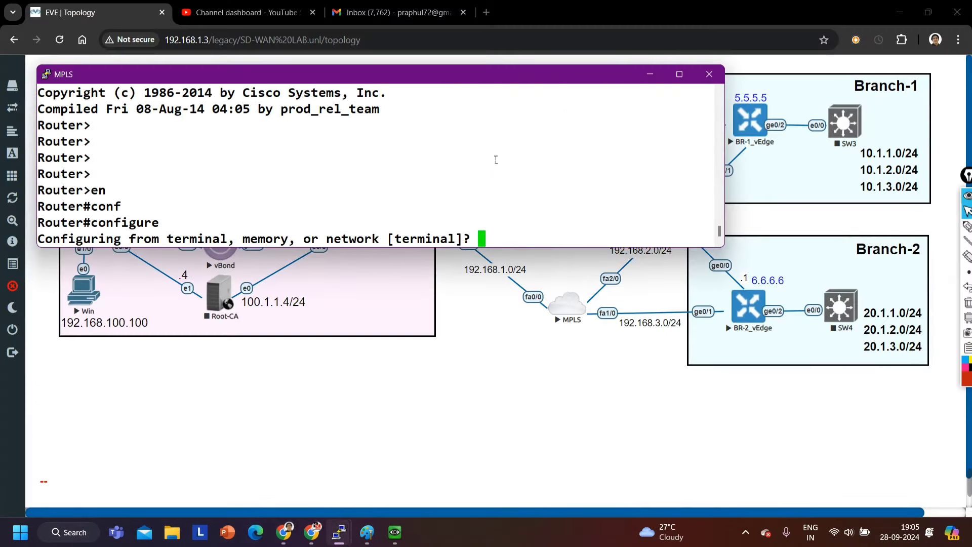
key(Return)
key(Return)
- Set the router's hostname to MPLS
text(ho)
key(Tab)
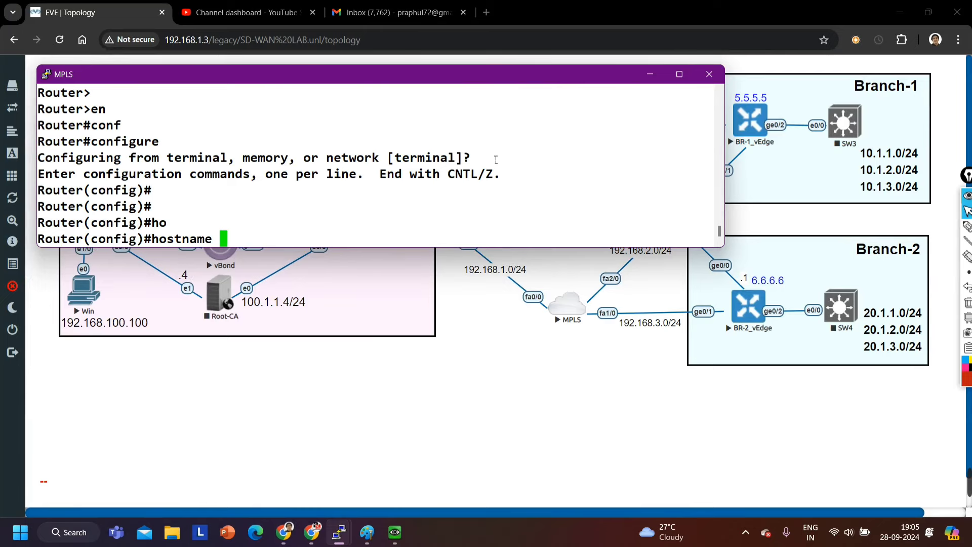
text(MPLS)
key(Return)
key(Return)
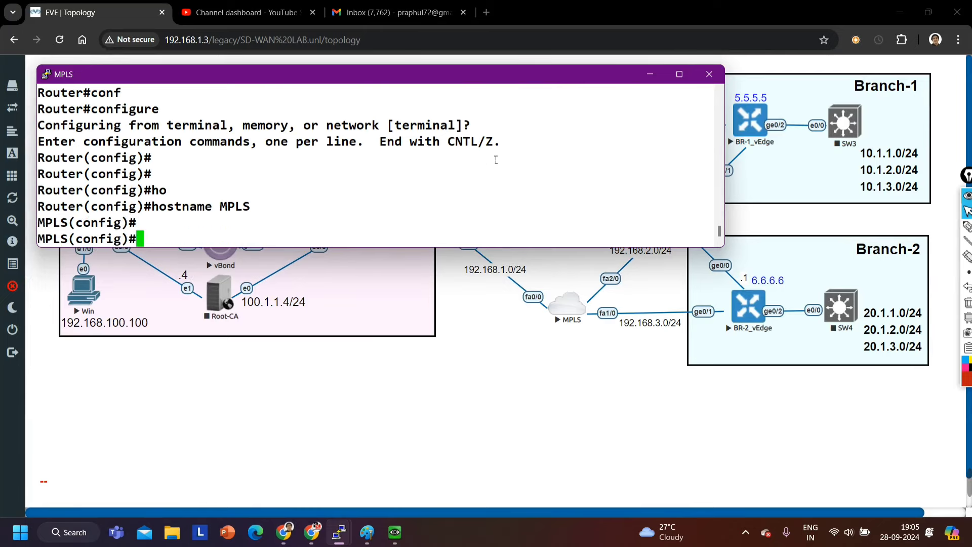
key(Return)
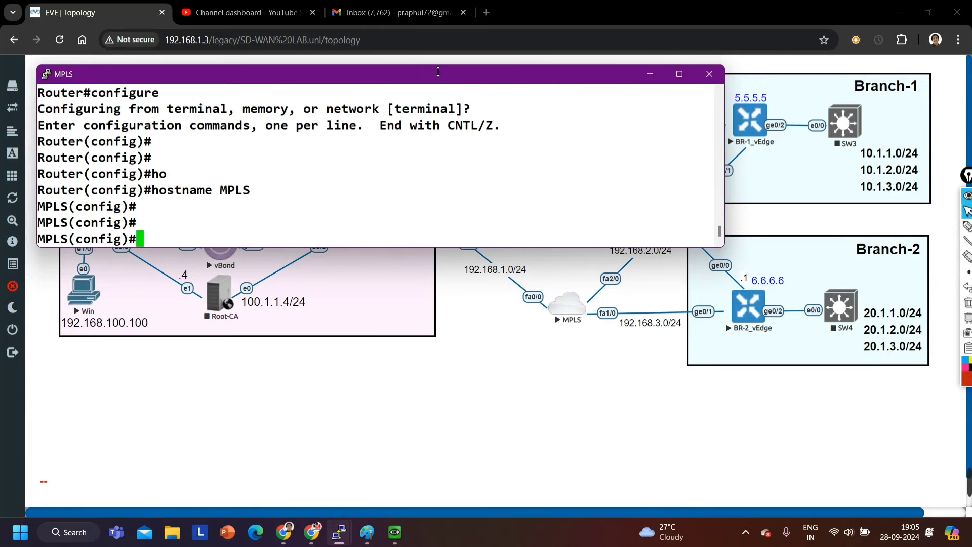
- Move the MPLS console clear of the router's topology links and enable interface f2/0 with no shutdown
drag(438, 72, 586, 361)
text(int )
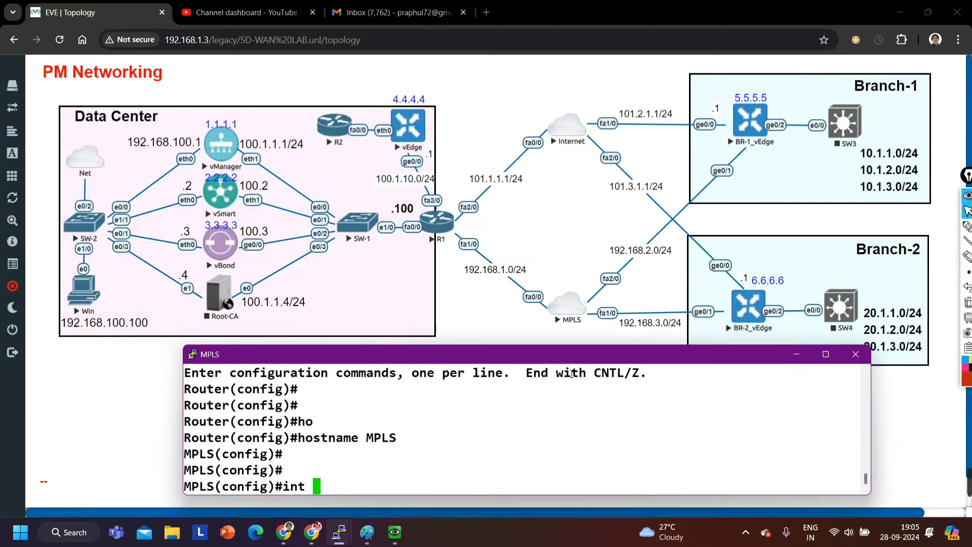
text(f2/0)
key(Return)
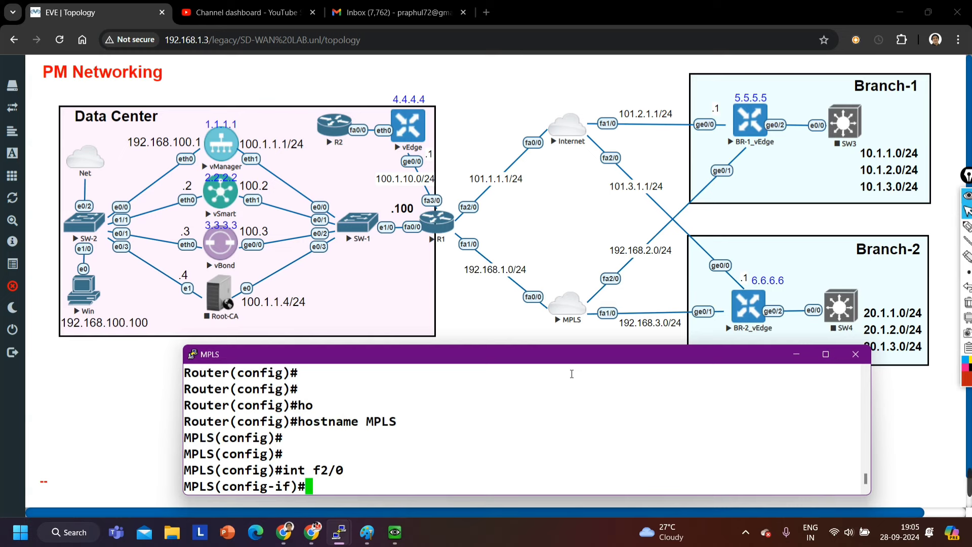
text(no sh)
key(Tab)
key(Return)
- Assign IP address 192.168.2.2 with mask 255.255.255.0 to interface f2/0 and exit interface configuration
text(ip )
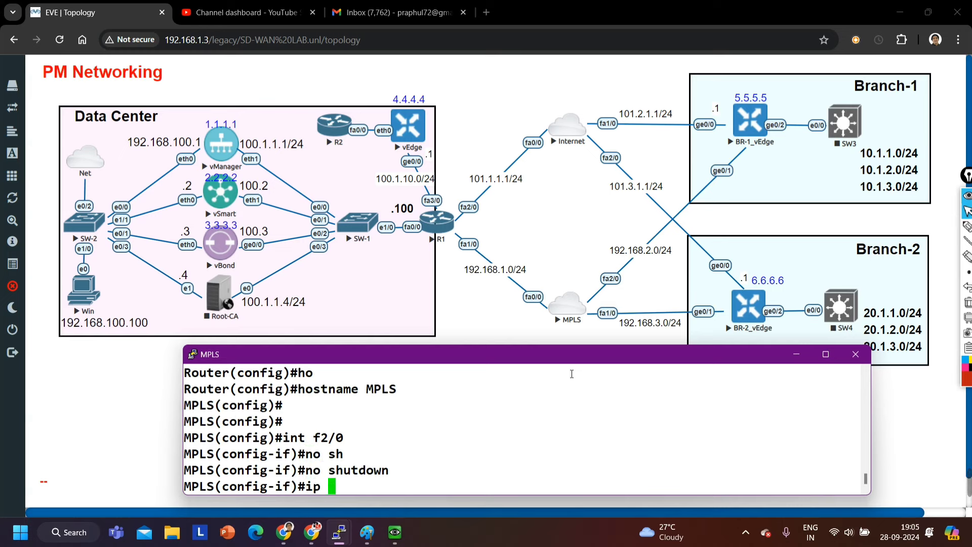
text(add)
key(Tab)
text(192)
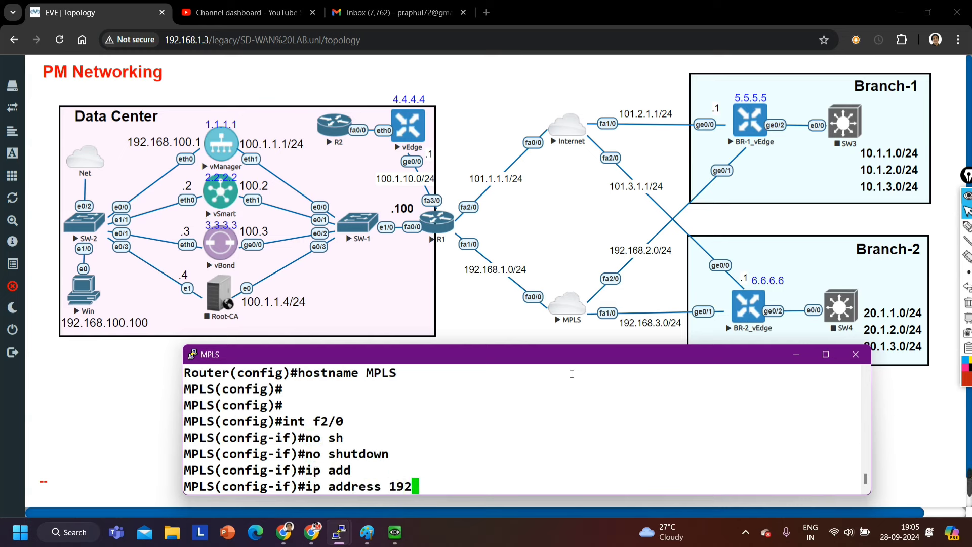
text(.168.2.)
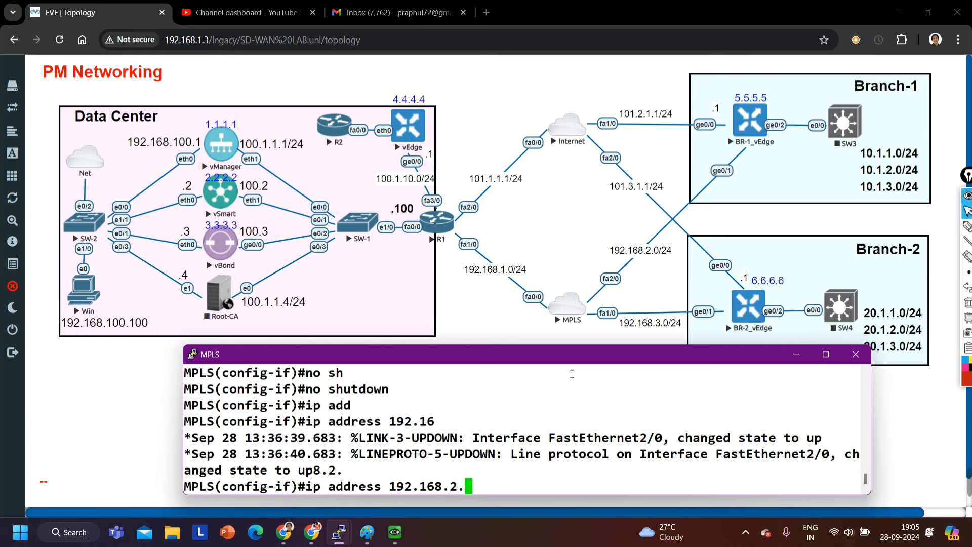
text(2 255.255.255.0)
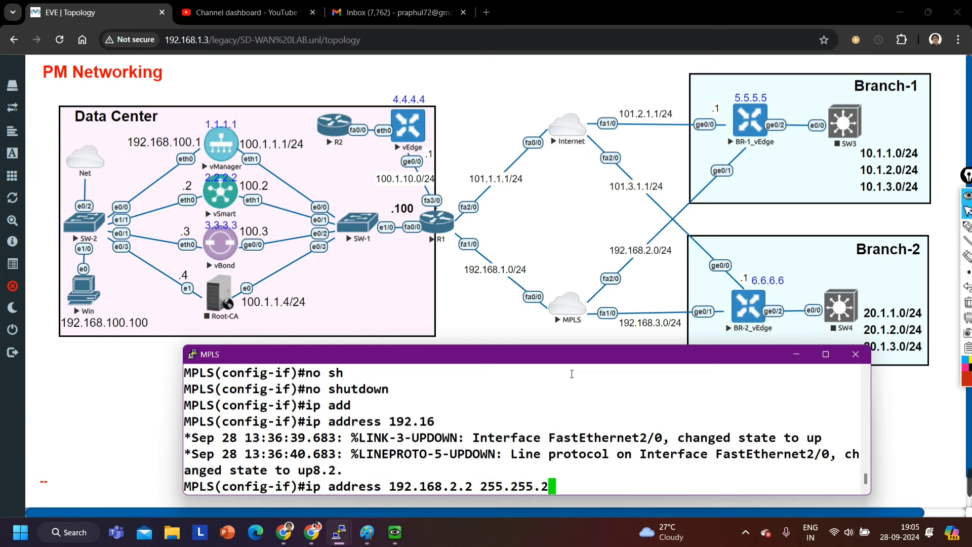
key(Return)
text(ex)
key(Return)
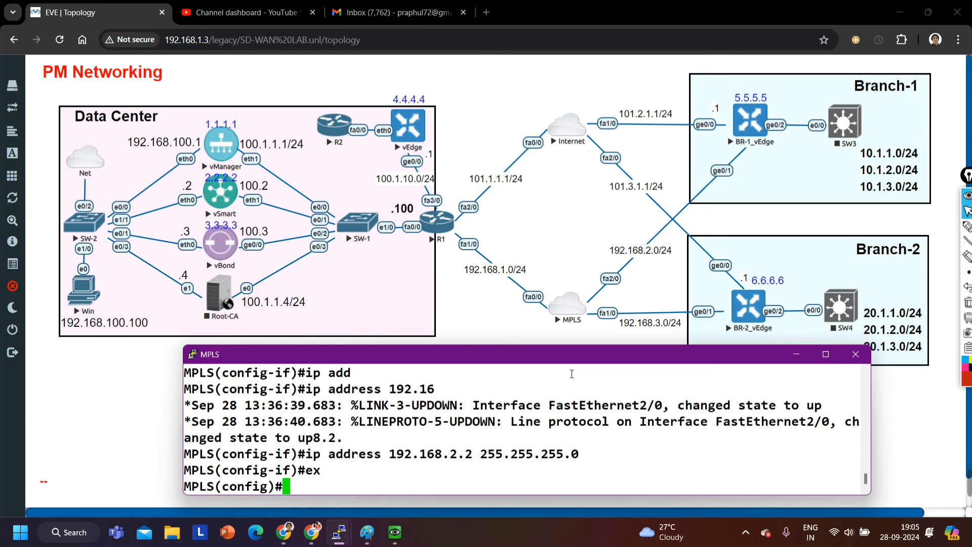
- Enter configuration of interface f1/0 on the MPLS router and enable it with no shutdown
text(int f1/0)
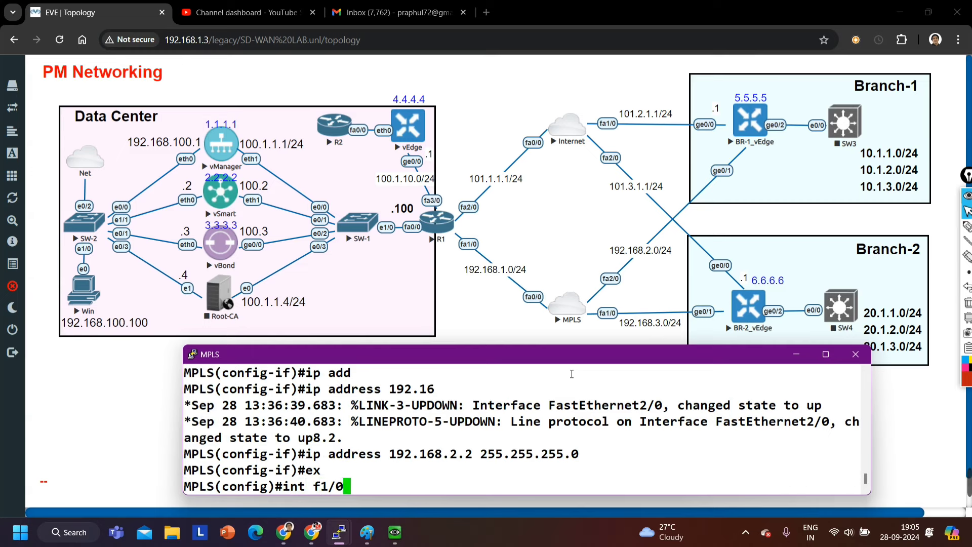
key(Return)
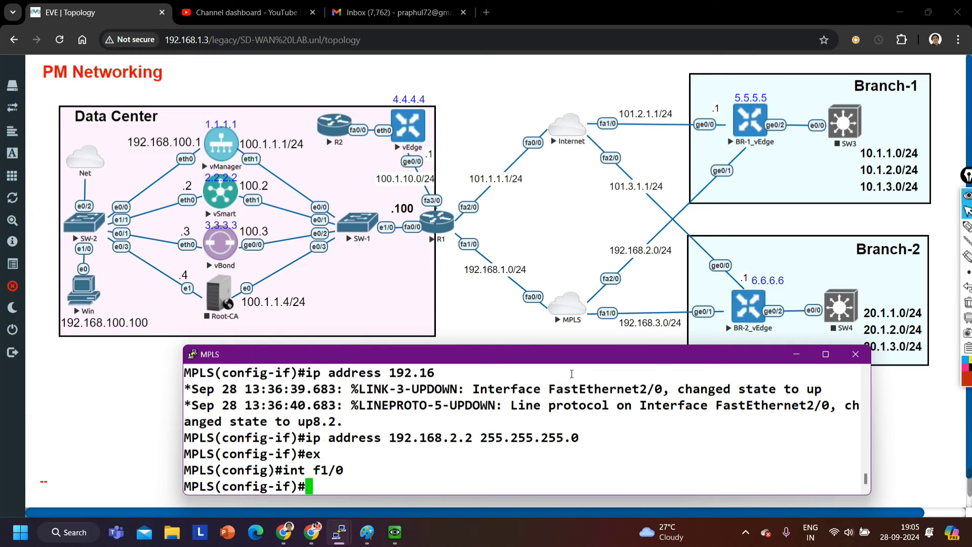
text(no sh)
key(Tab)
key(Return)
- Assign IP address 192.168.3.2 with mask 255.255.255.0 to interface f1/0 and exit interface configuration
text(i)
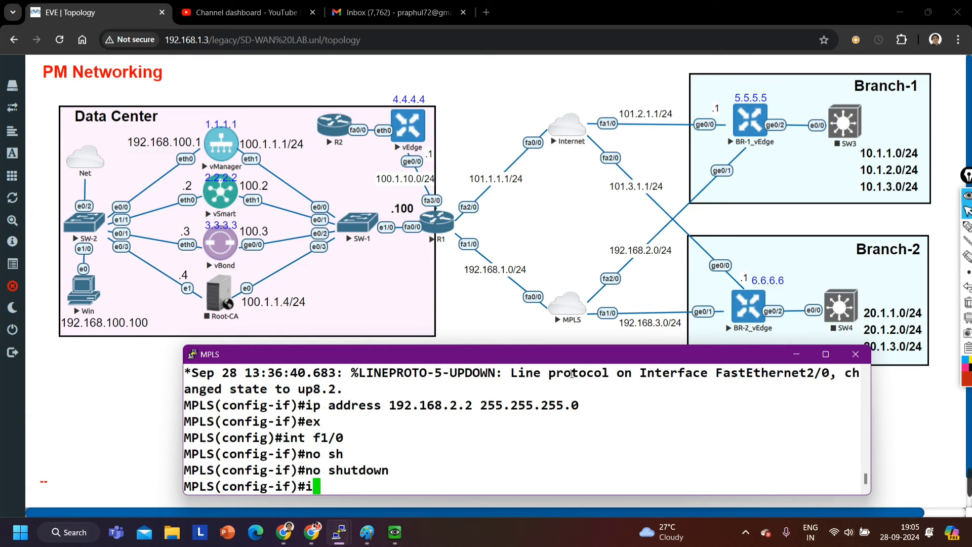
text(p add)
key(Tab)
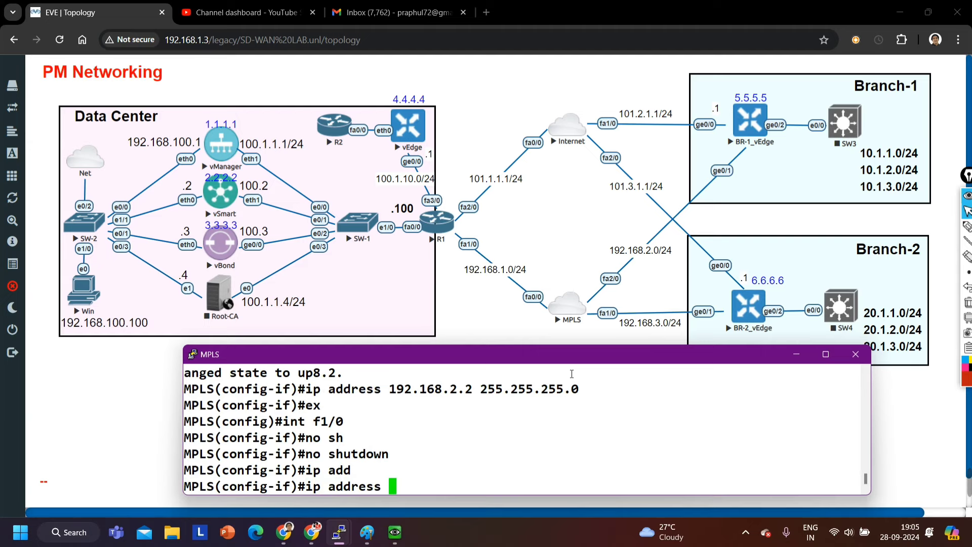
text(192.168.3)
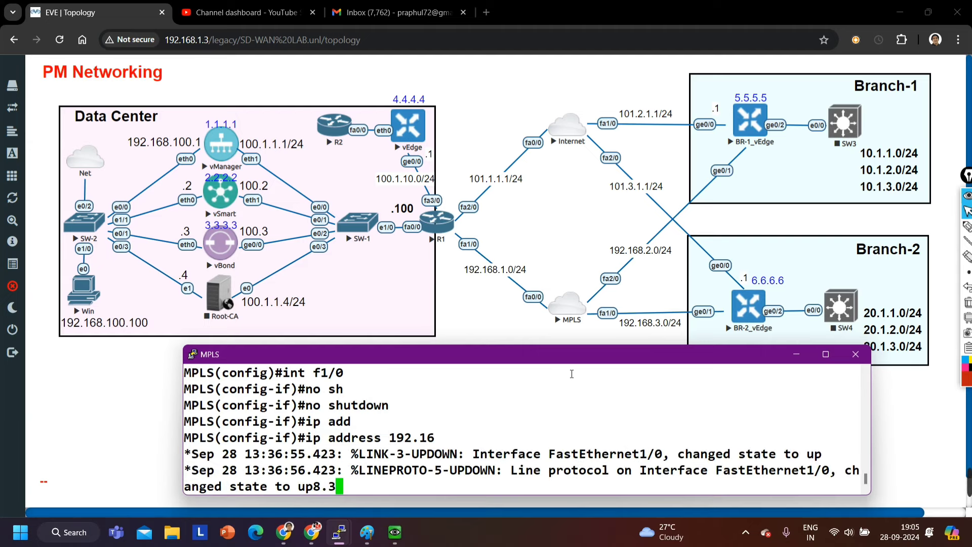
text(.)
text(2 2)
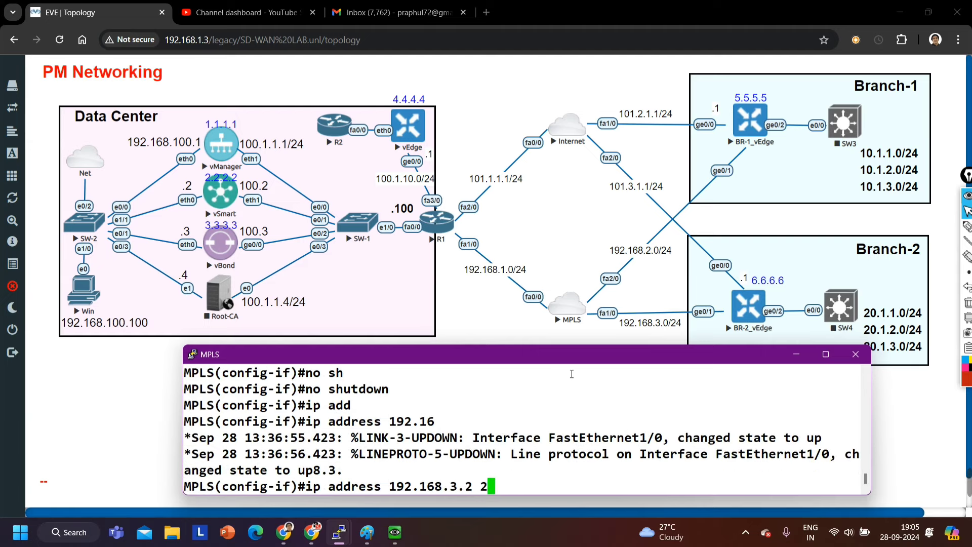
text(55.255.255.0)
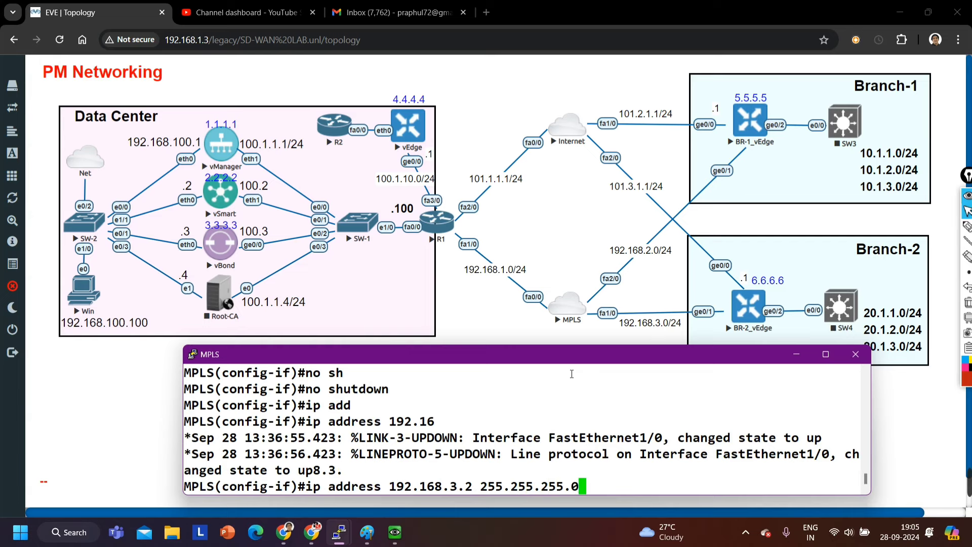
key(Return)
text(ex)
key(Return)
key(Return)
- Enter configuration of interface f0/0 on the MPLS router and enable it with no shutdown
text(int)
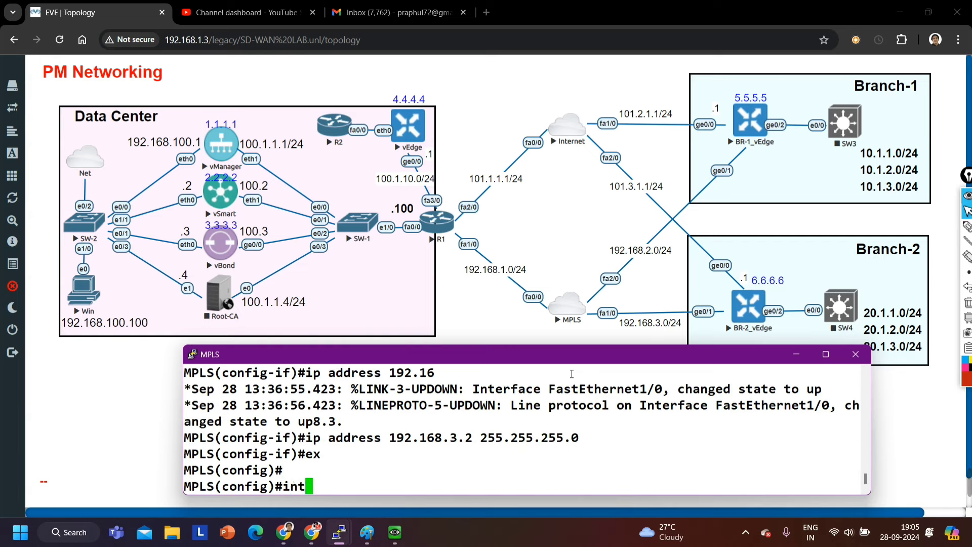
text( f0/0)
key(Return)
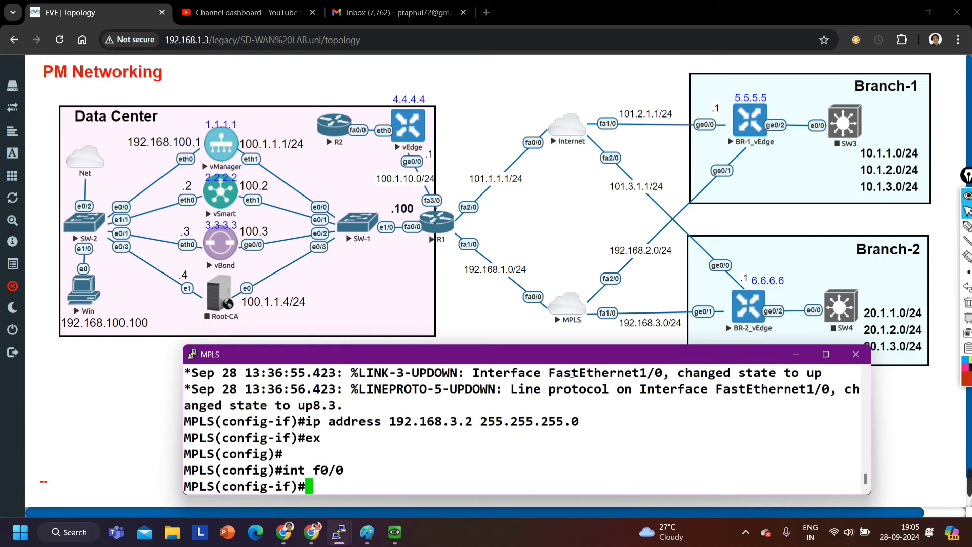
key(Return)
text(no sh)
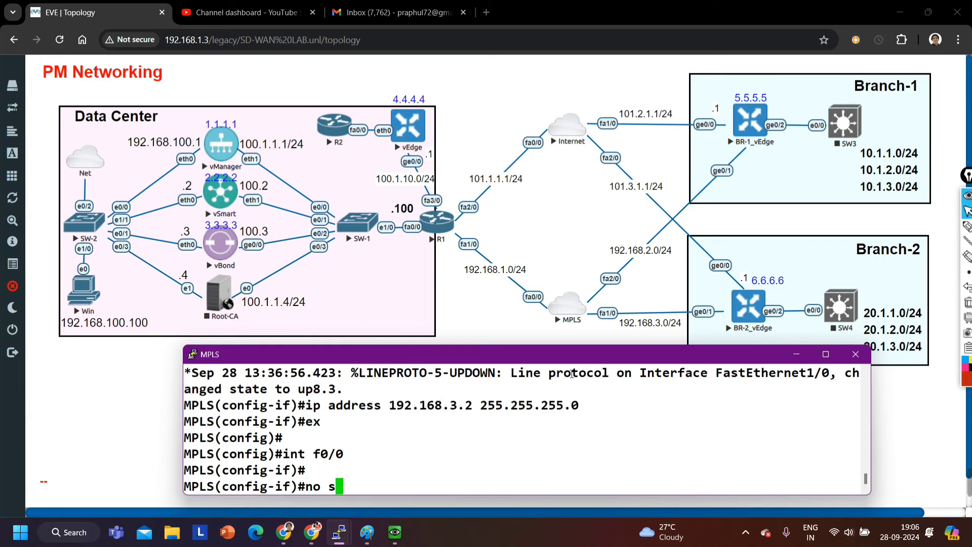
key(Tab)
key(Return)
- Assign IP address 192.168.1.2 with mask 255.255.255.0 to interface f0/0
text(ip add)
key(Tab)
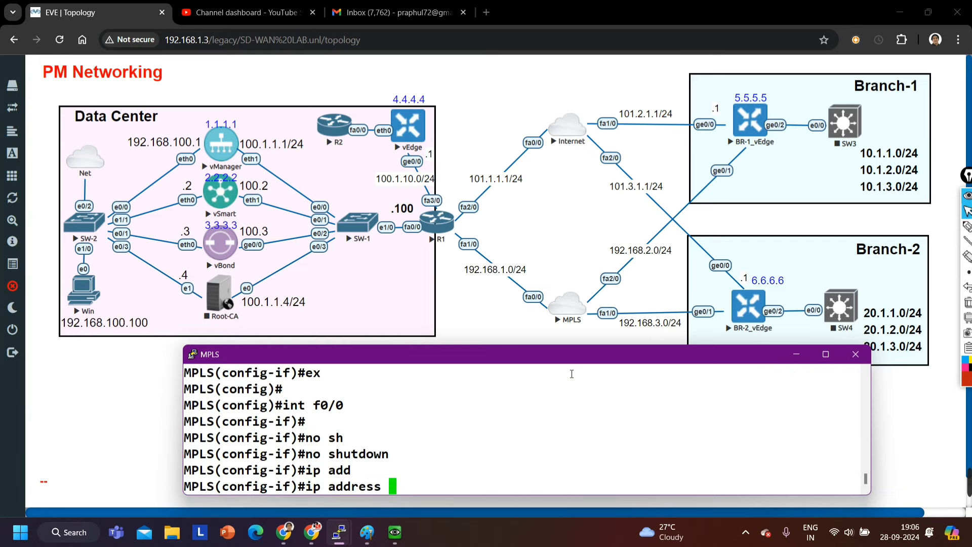
text(192.168.)
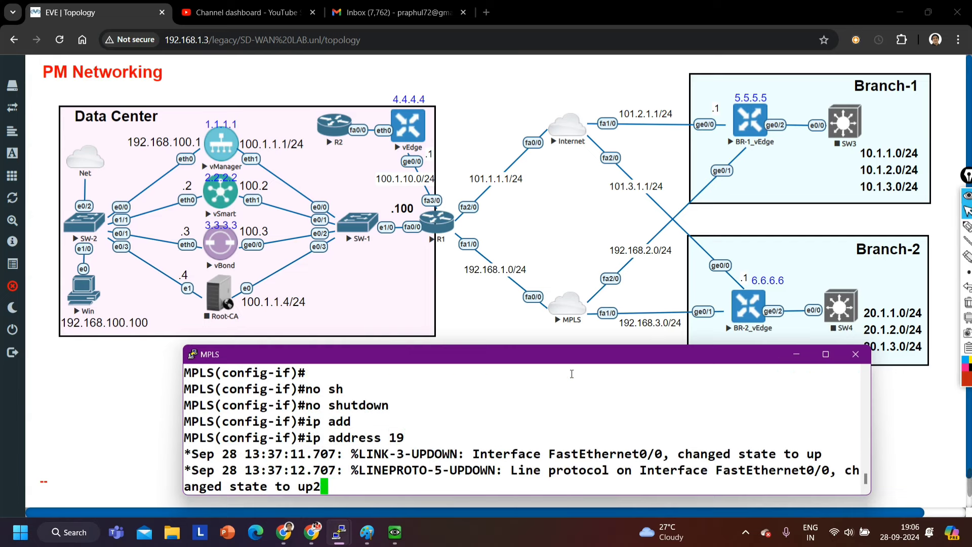
text(1.2)
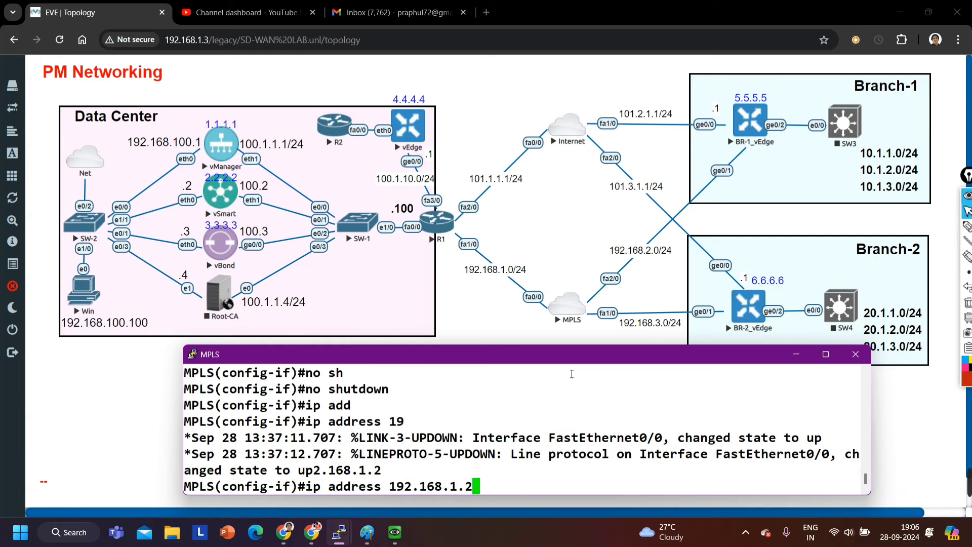
text( 255.255.255.0)
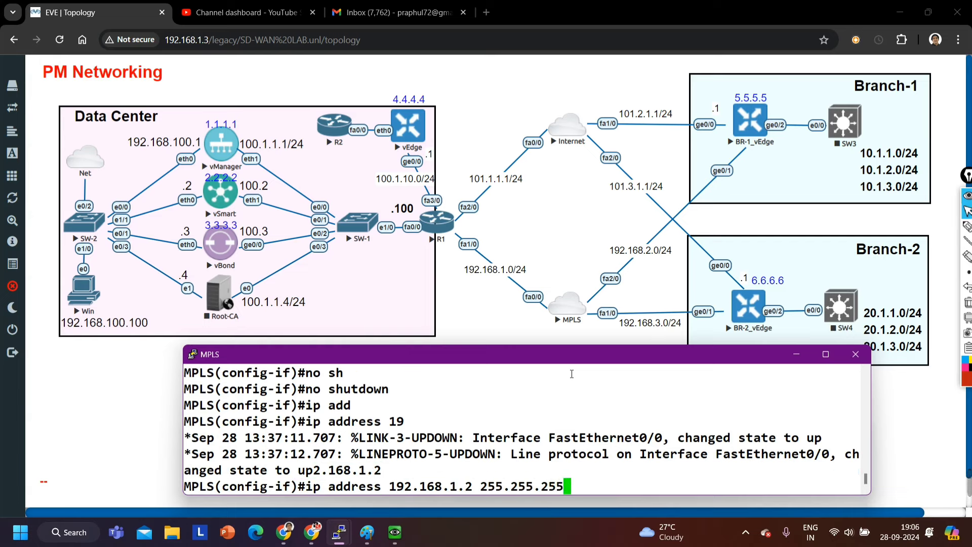
key(Return)
key(Return)
key(Return)
- Check the MPLS router's interface summary with do show ip int br | ex u
text(do )
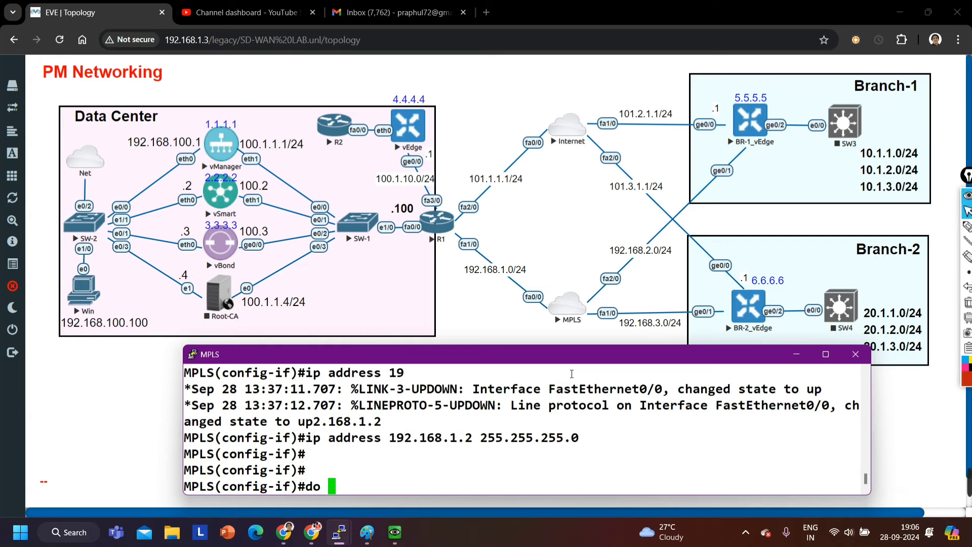
text(show ip int br)
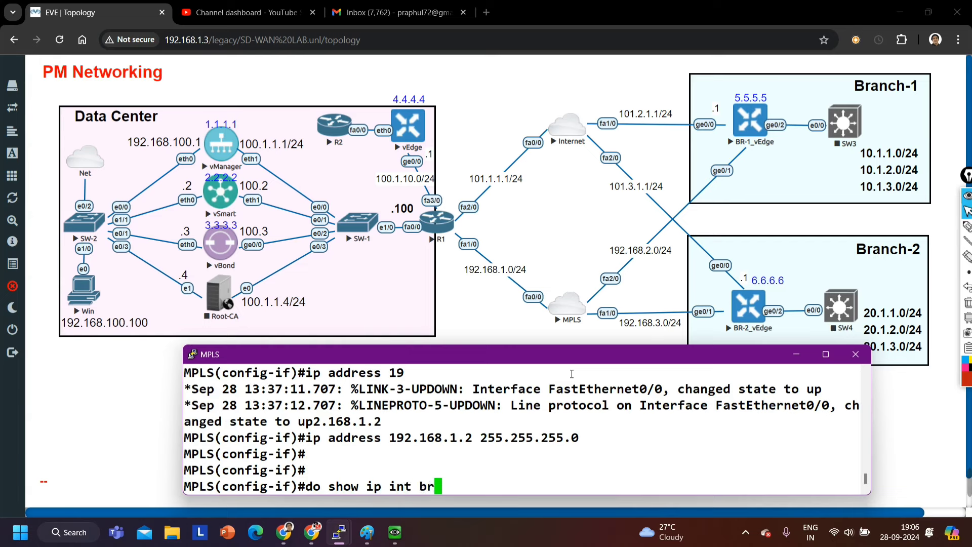
text( | ex u)
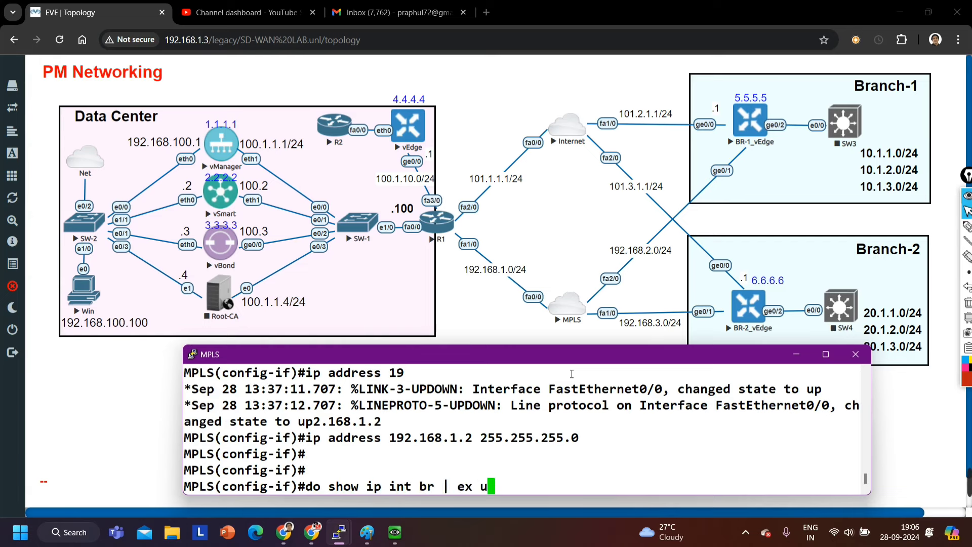
key(Return)
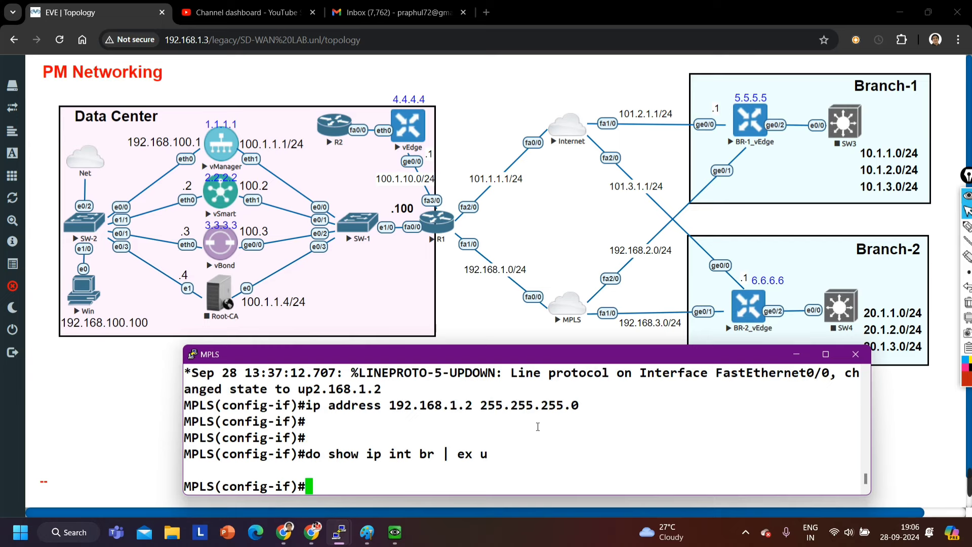
- Check the MPLS router's addressed interfaces with do show ip int br | ex un
key(Up)
text(n)
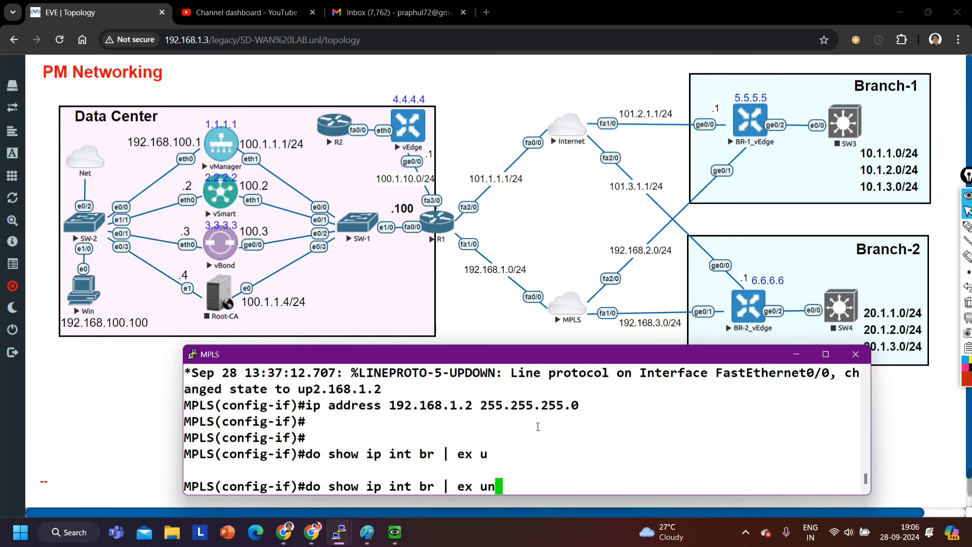
key(Return)
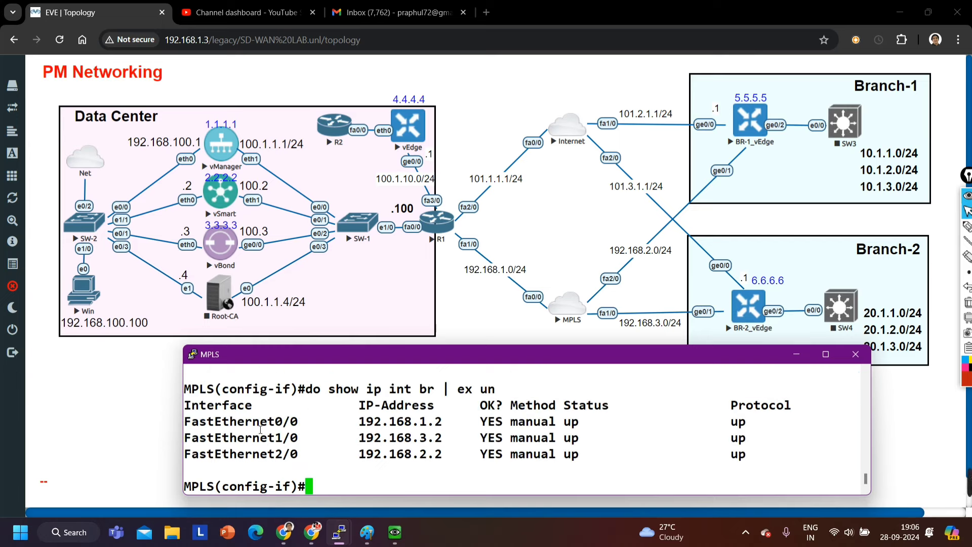
drag(249, 424, 793, 464)
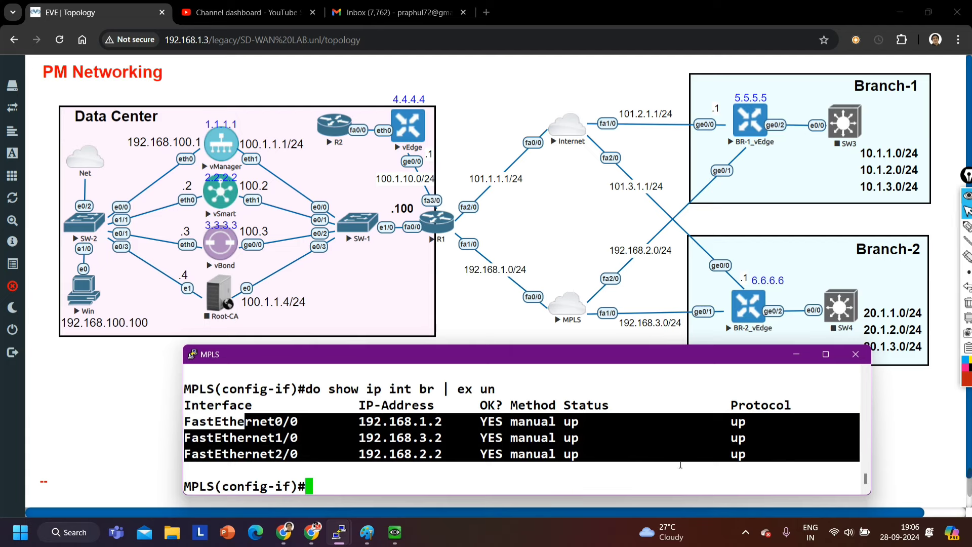
key(Return)
key(Return)
key(Return)
key(Return)
key(Return)
key(Return)
- Leave interface configuration, create OSPF process 1 on the MPLS router, and return to global configuration
text(exi)
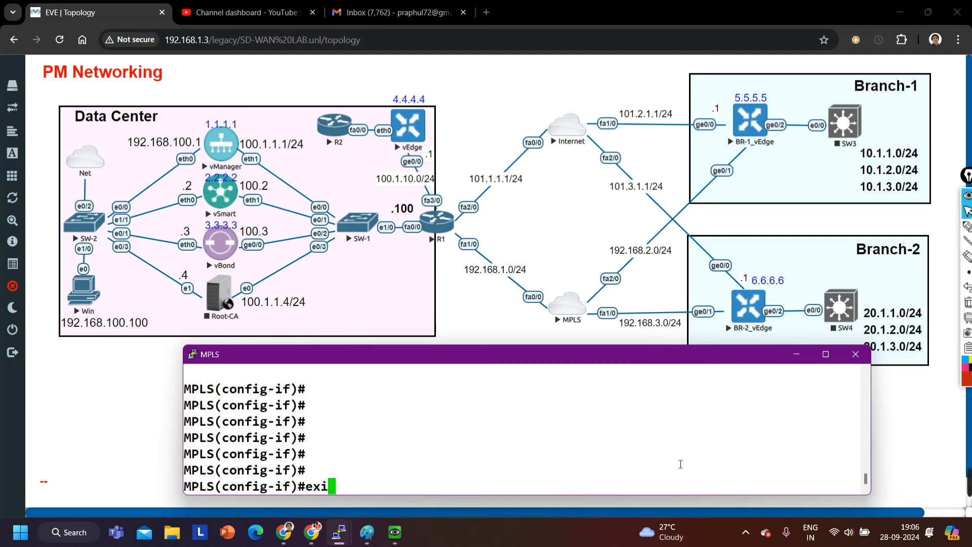
key(Return)
key(Return)
text(ro)
key(Tab)
text(os)
key(Tab)
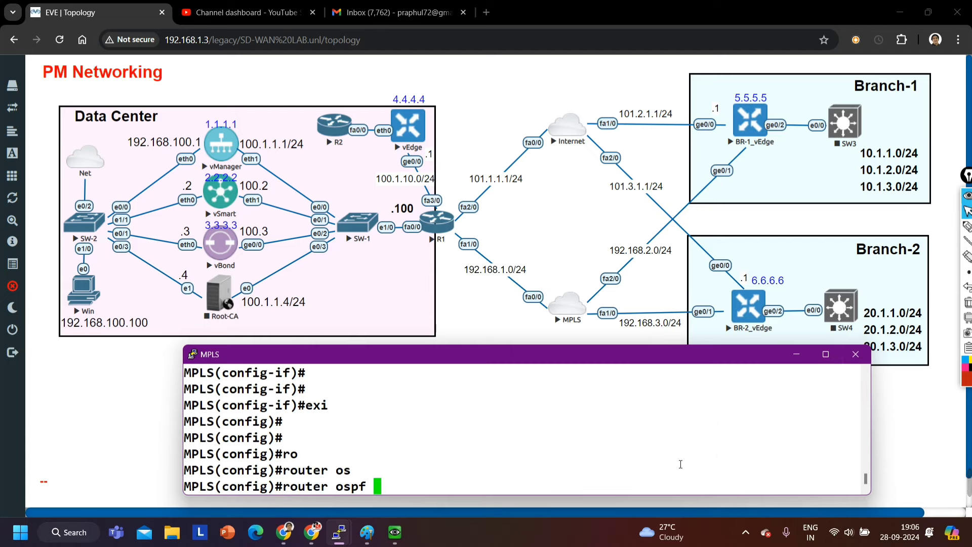
text(1)
key(Return)
text(ex)
key(Return)
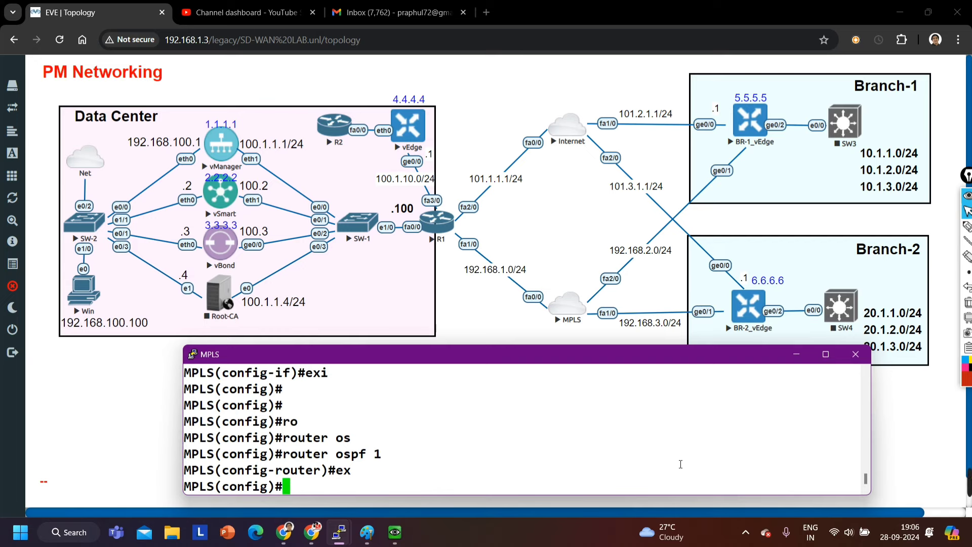
- Enable OSPF process 1 in area 0 on the MPLS router's interface range f0/0, f1/0 and f2/0
text(int r )
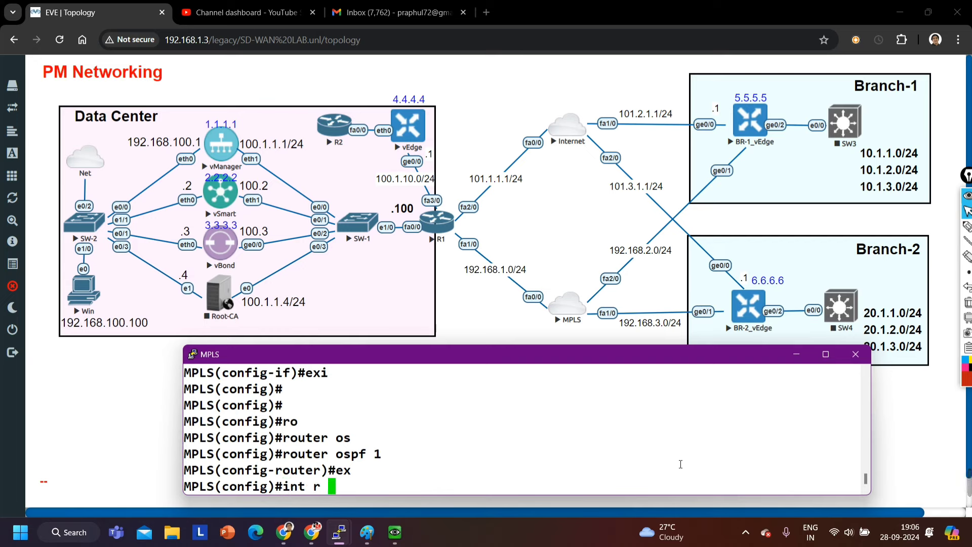
text(f0/0,)
key(BackSpace)
text(, f1/)
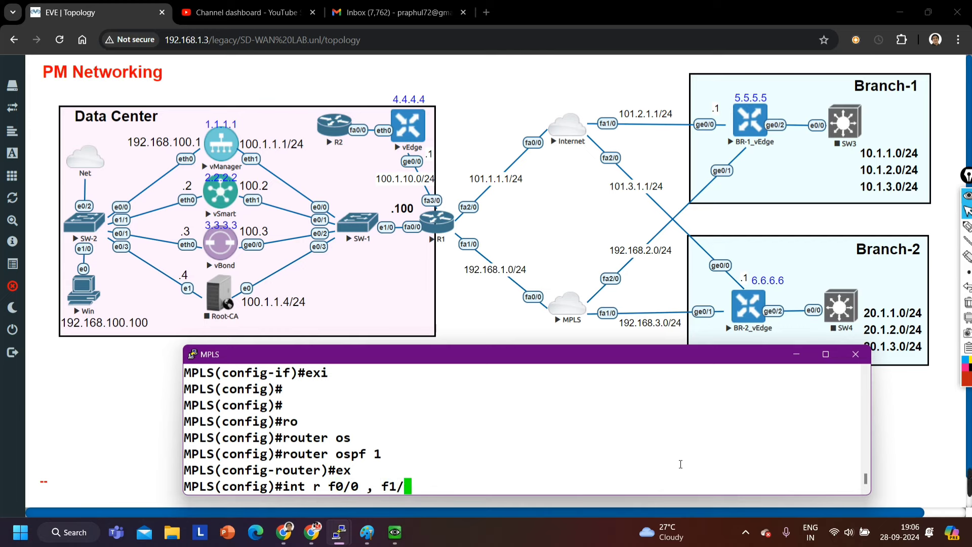
text(0 , f2/0)
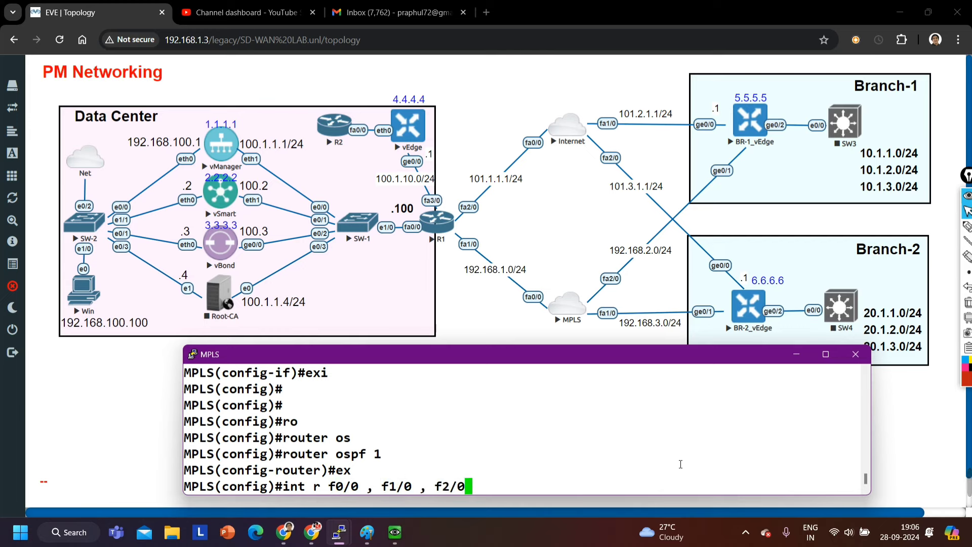
key(Return)
text(ip os)
key(Tab)
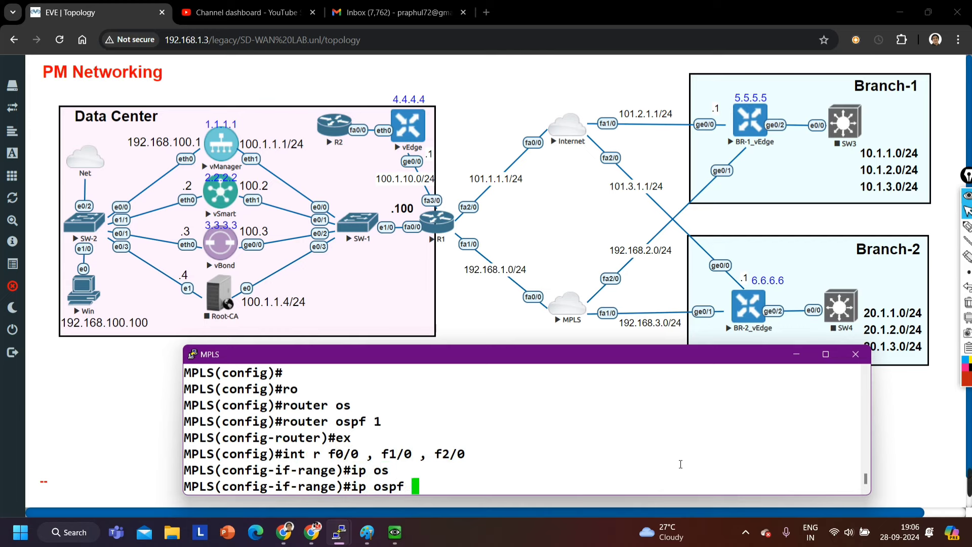
text(1 ar)
key(Tab)
text(0)
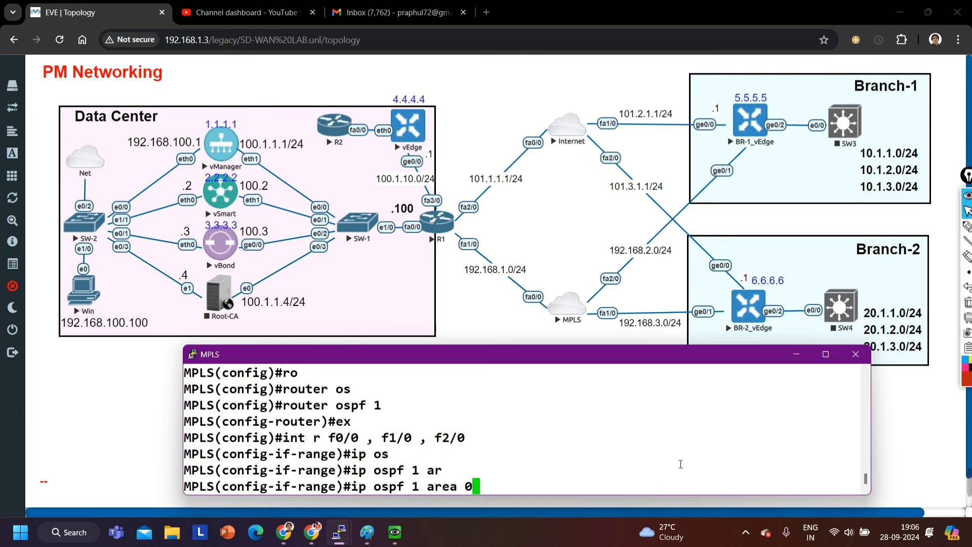
key(Return)
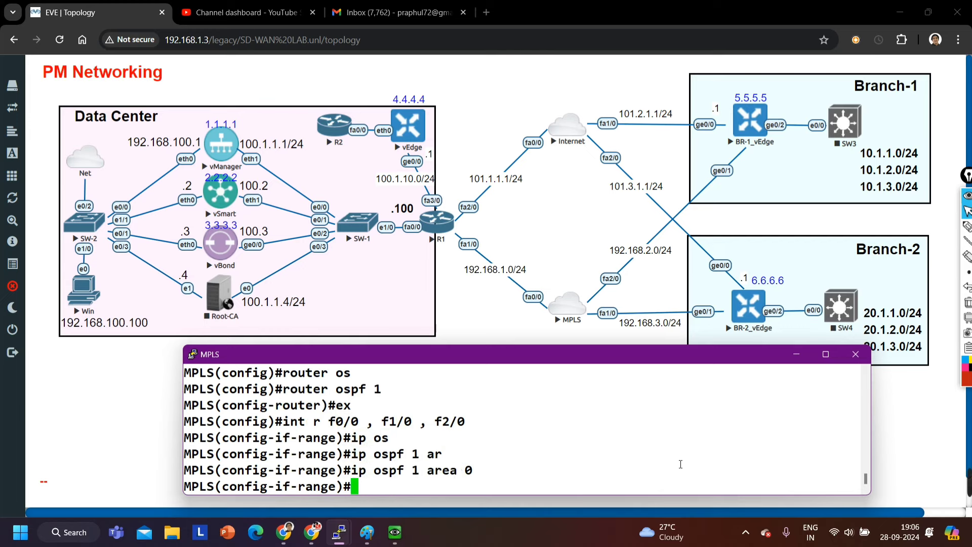
- Set the OSPF network type to point-to-point on the selected MPLS interface range
text(ip os)
key(Tab)
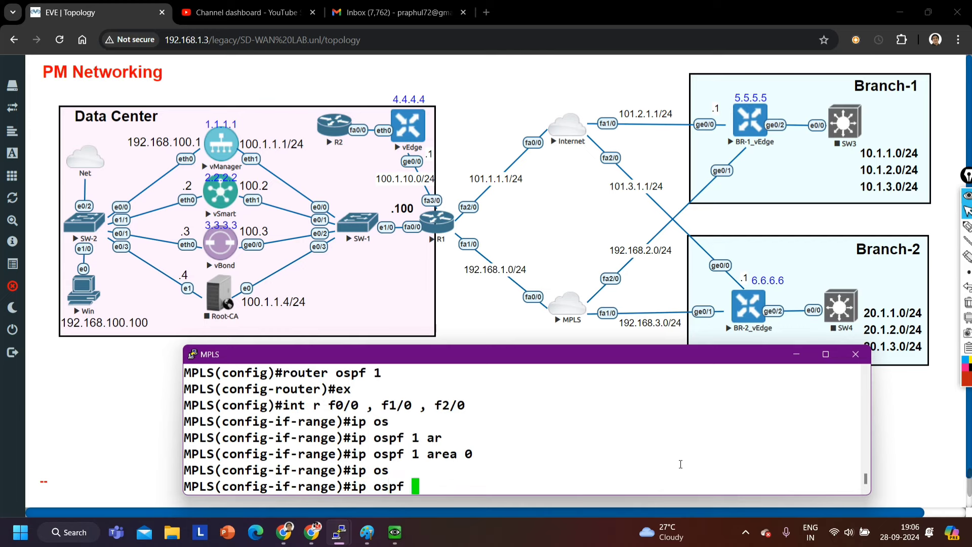
text(net)
key(Tab)
text(p)
key(Tab)
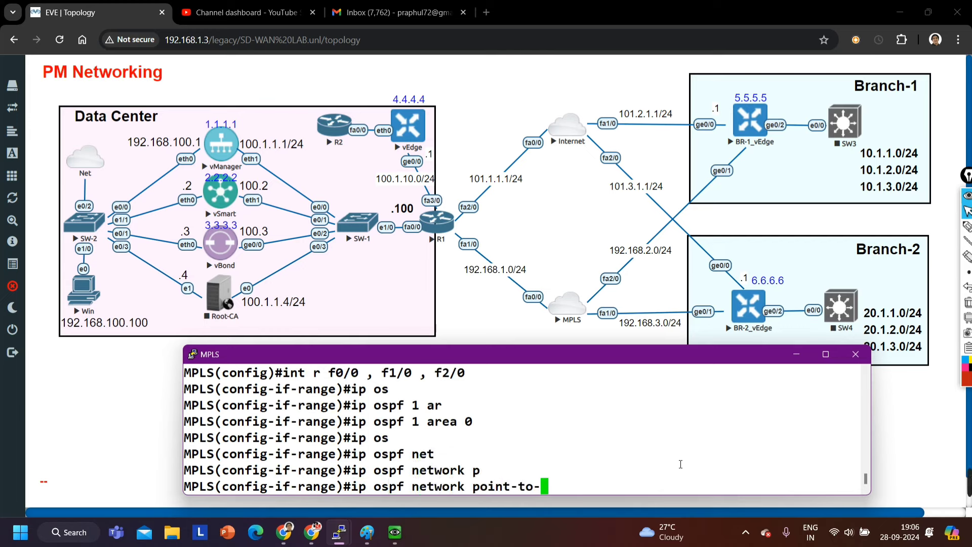
text(p)
key(Tab)
key(Return)
key(Return)
- Exit configuration mode on the MPLS router and save the configuration with wr
key(ctrl+z)
key(Return)
key(Return)
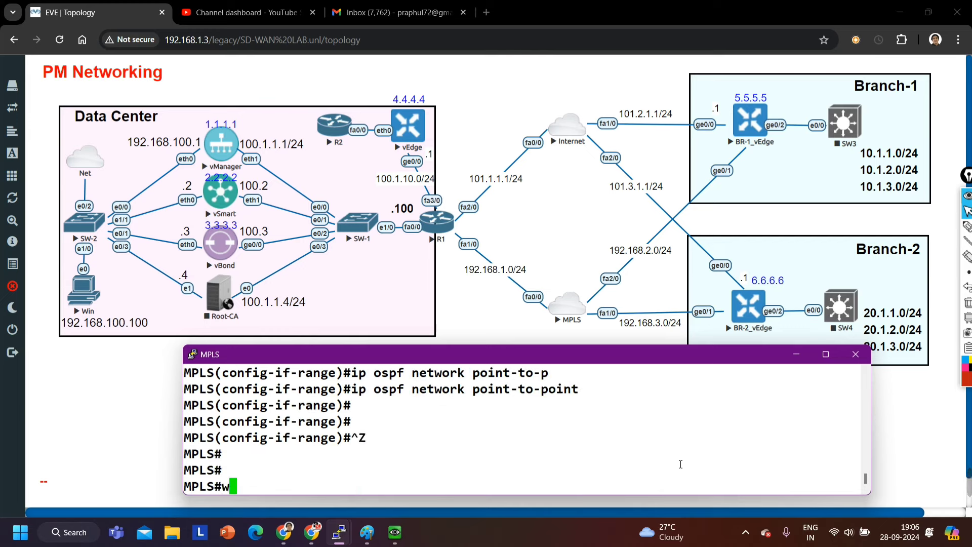
text(wr)
key(Return)
key(Return)
key(Return)
key(Return)
key(Return)
key(Return)
key(Return)
key(Return)
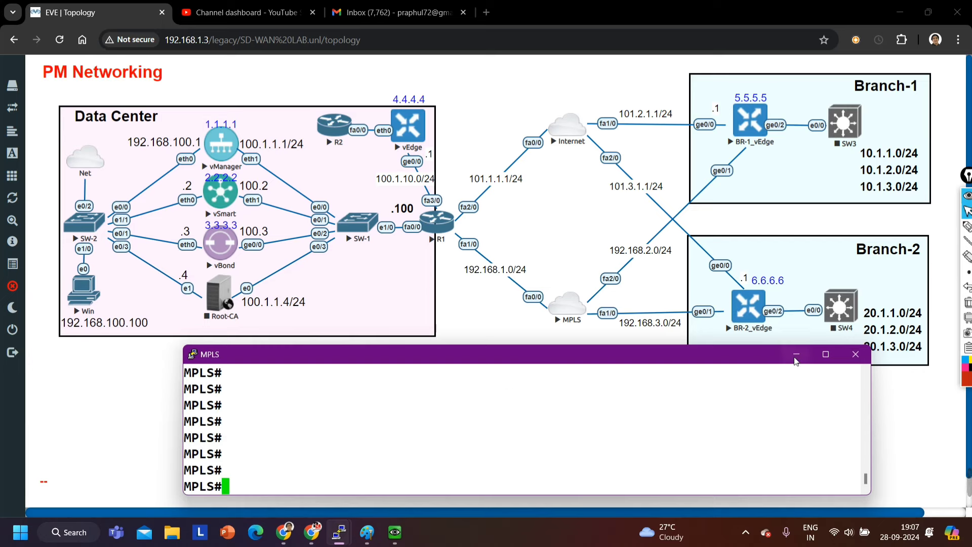
- Minimize the MPLS console without ending its session and open router R1's console, placing it clear of the topology links
click(867, 359)
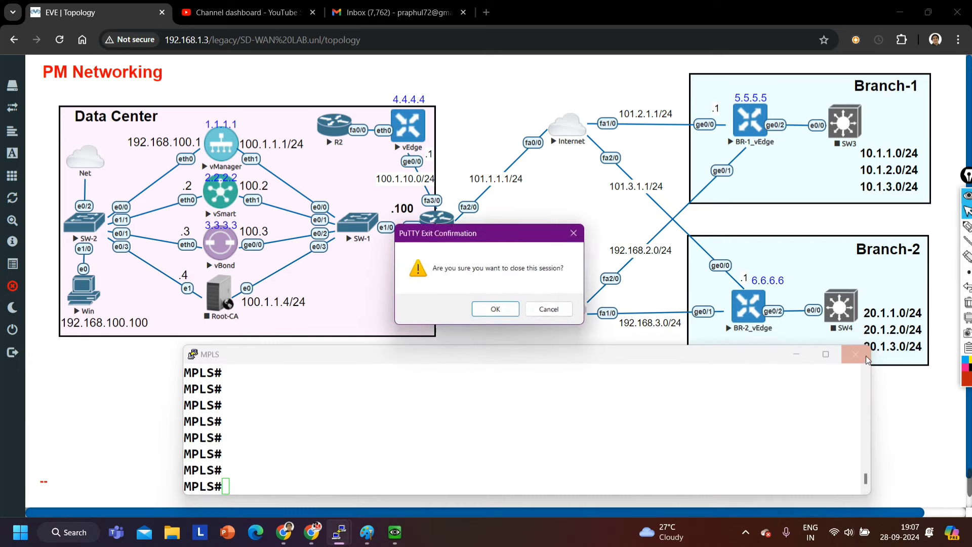
click(548, 310)
click(797, 356)
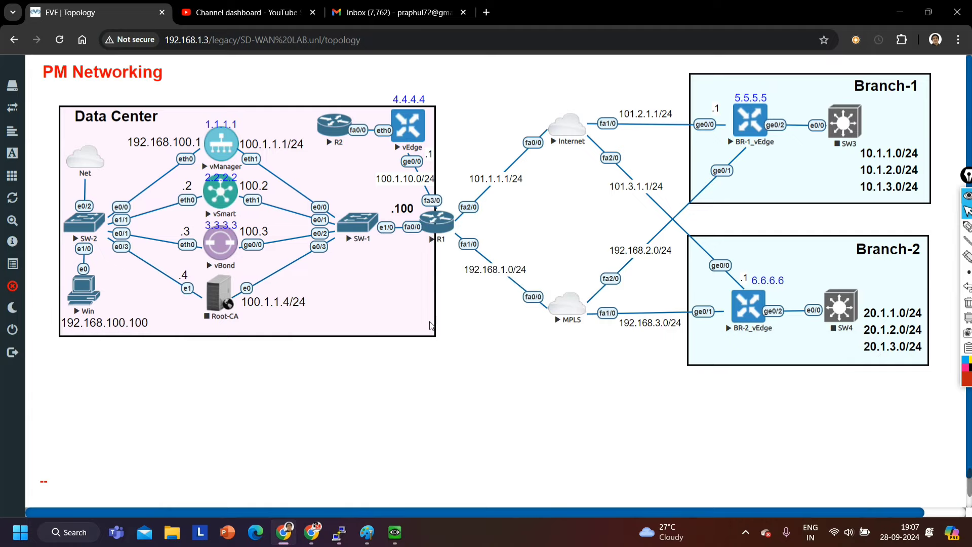
click(442, 232)
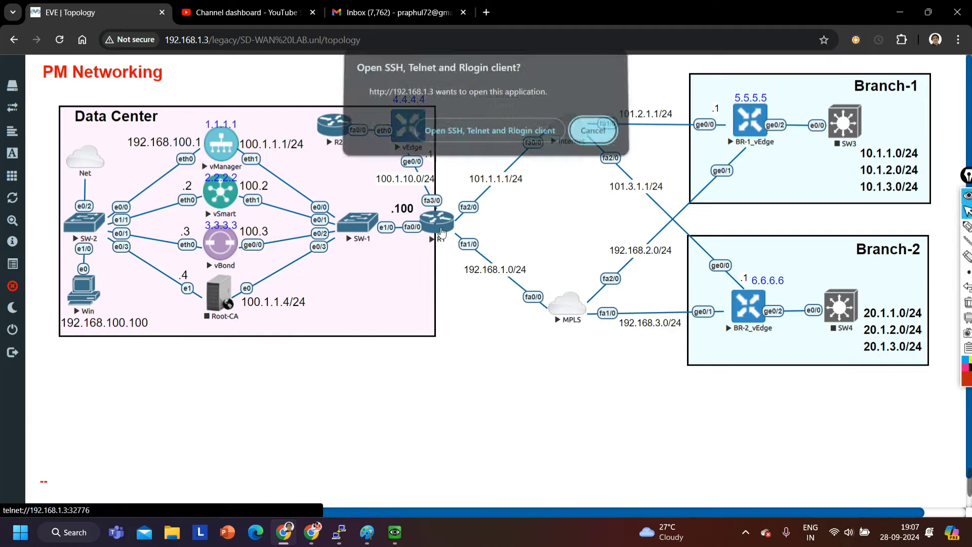
click(509, 132)
drag(413, 80, 506, 360)
key(Return)
key(Return)
key(Return)
key(Return)
key(Return)
key(Return)
key(Return)
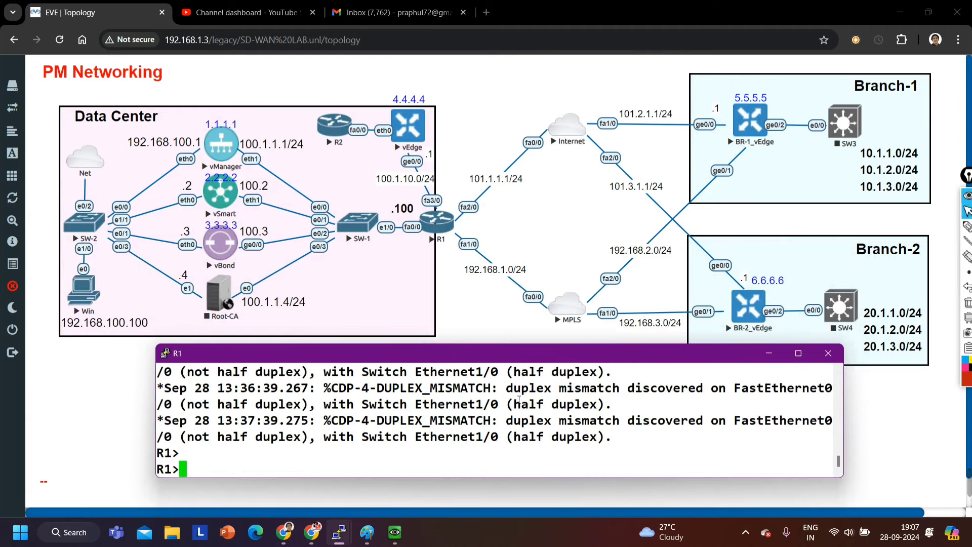
- Enter privileged mode on R1 and start global configuration from the terminal
text(en)
key(Return)
text(conf)
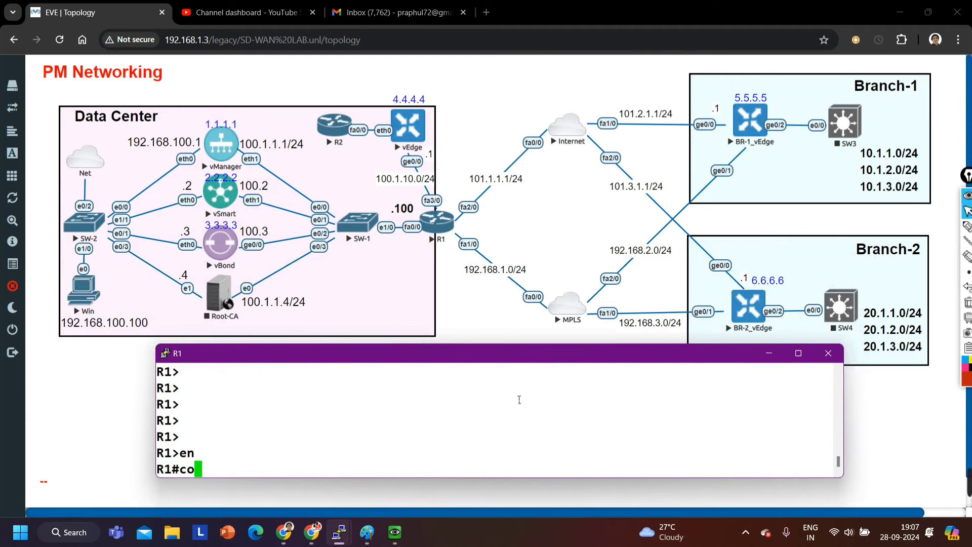
key(Tab)
key(Return)
key(Return)
key(Return)
key(Return)
key(Return)
key(Return)
- Set interface f0/0 on R1 to full duplex
text(int f0/0)
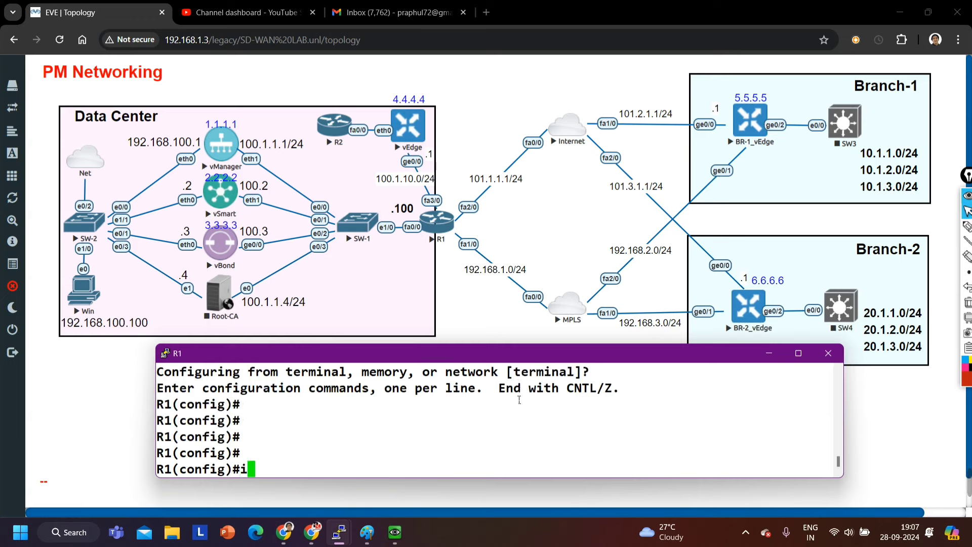
key(Return)
text(dup)
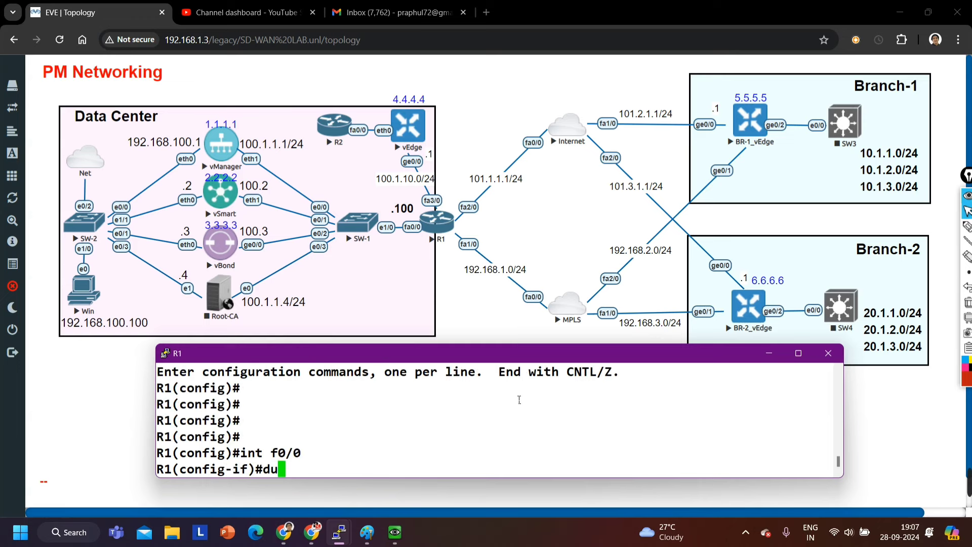
key(Tab)
text(fu)
key(Tab)
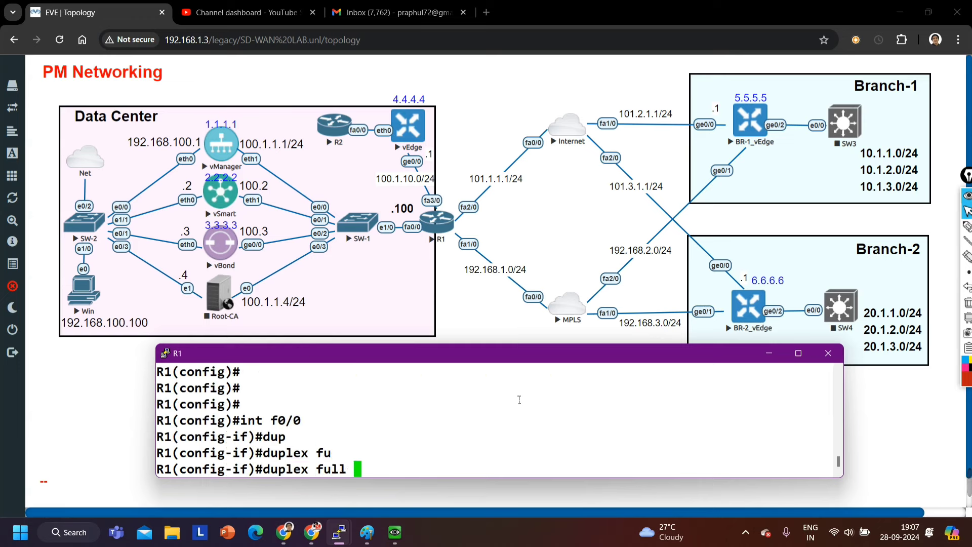
key(Return)
key(Return)
key(Return)
key(Return)
key(Return)
key(Return)
key(Return)
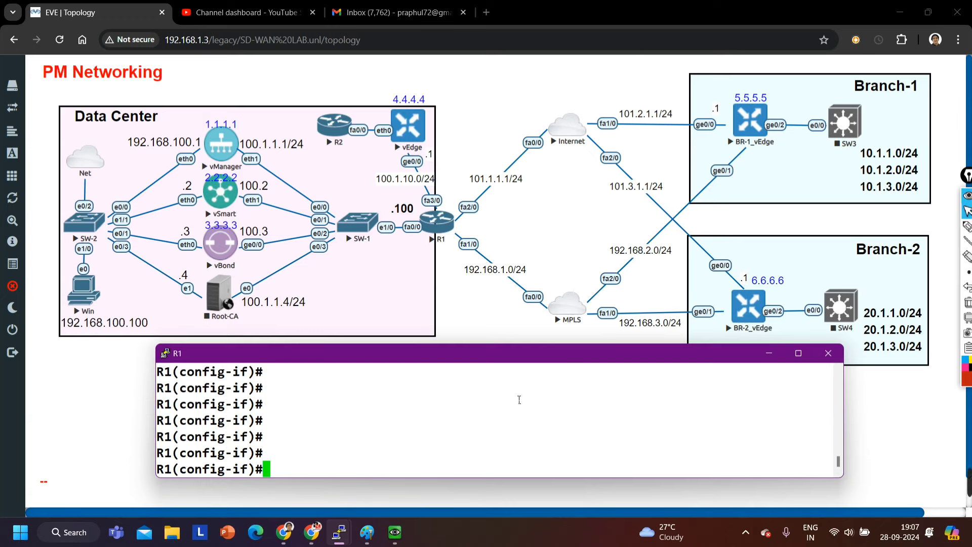
- Switch to interface f1/0 on R1 and enable it with no shutdown
text(ex)
key(Return)
key(Return)
text(int )
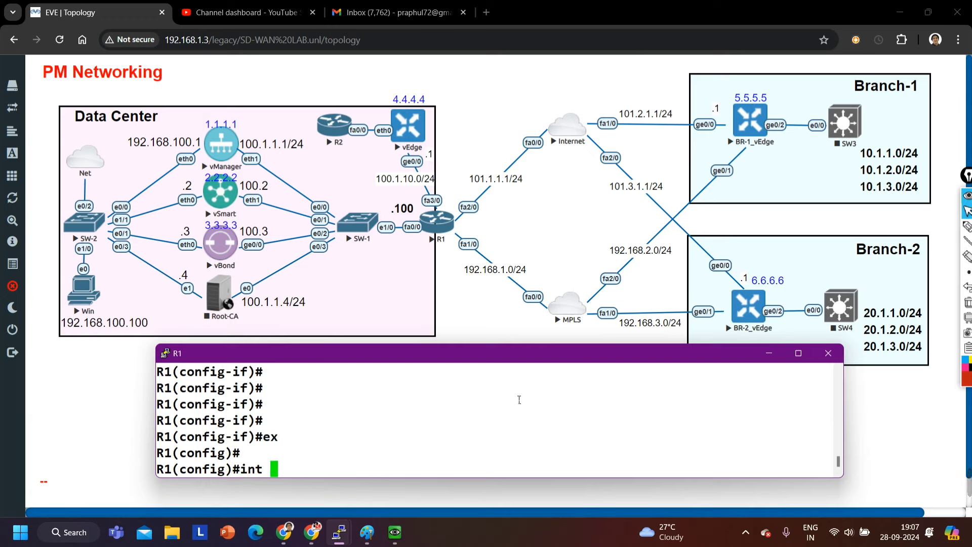
text(f1/0)
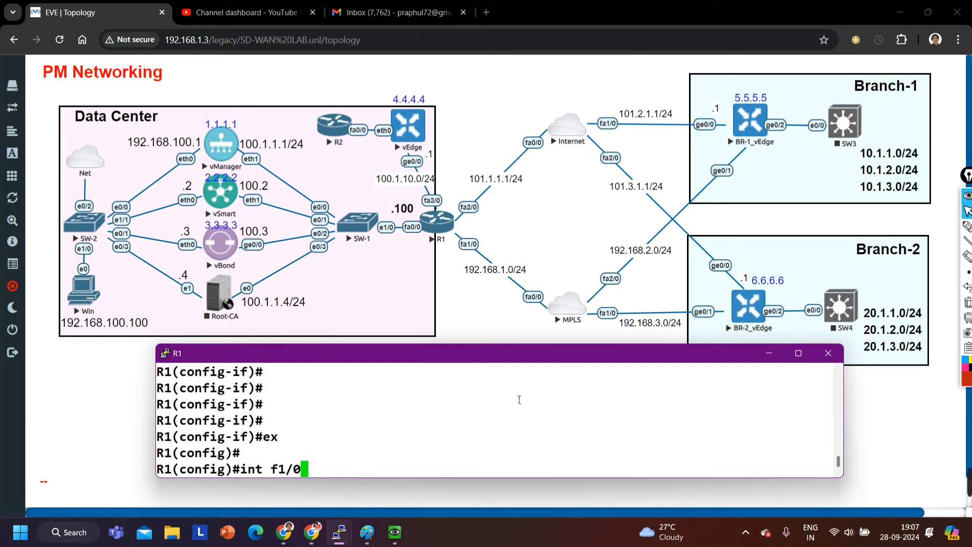
key(Return)
text(no sh)
key(Tab)
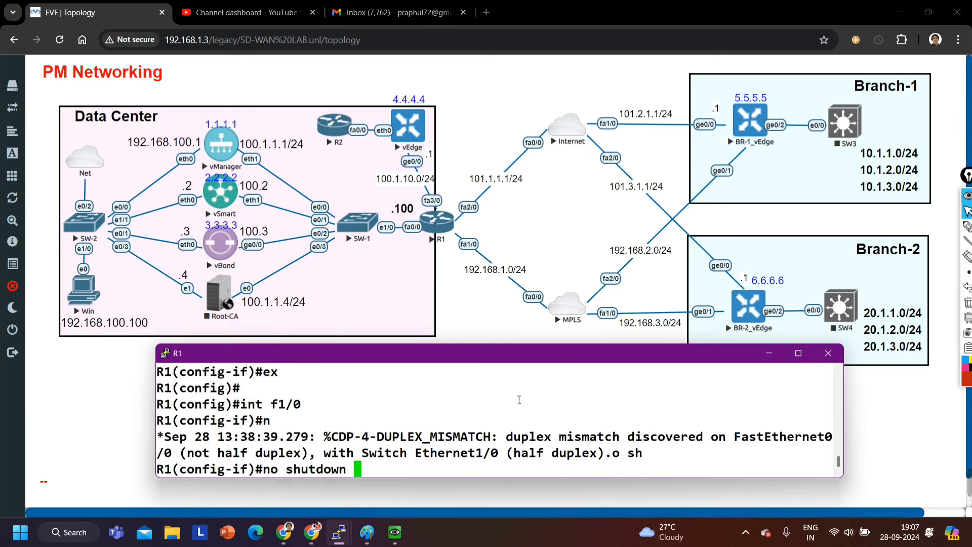
key(Return)
- Check R1's interface summary with do show ip int br, examining the address of FastEthernet1/0
text(do show ip )
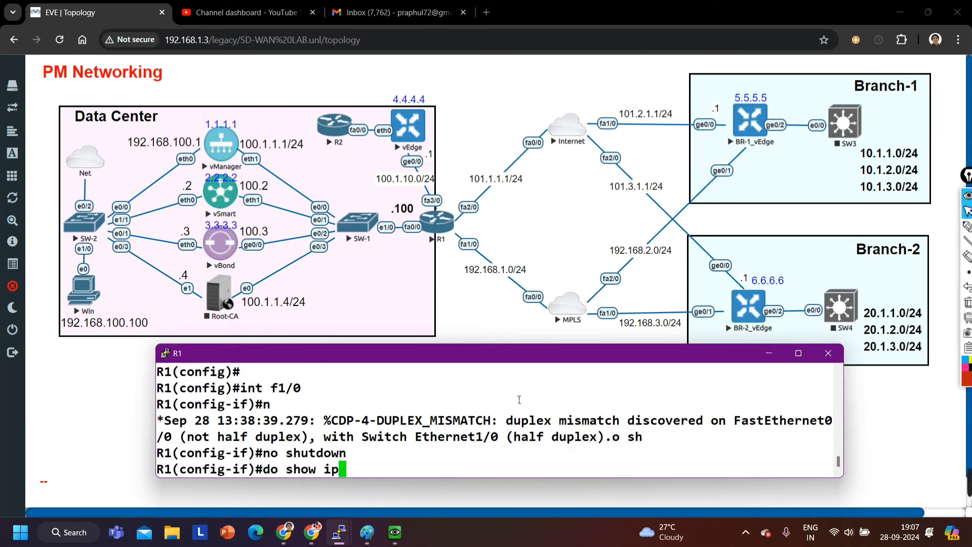
text(int br)
key(Return)
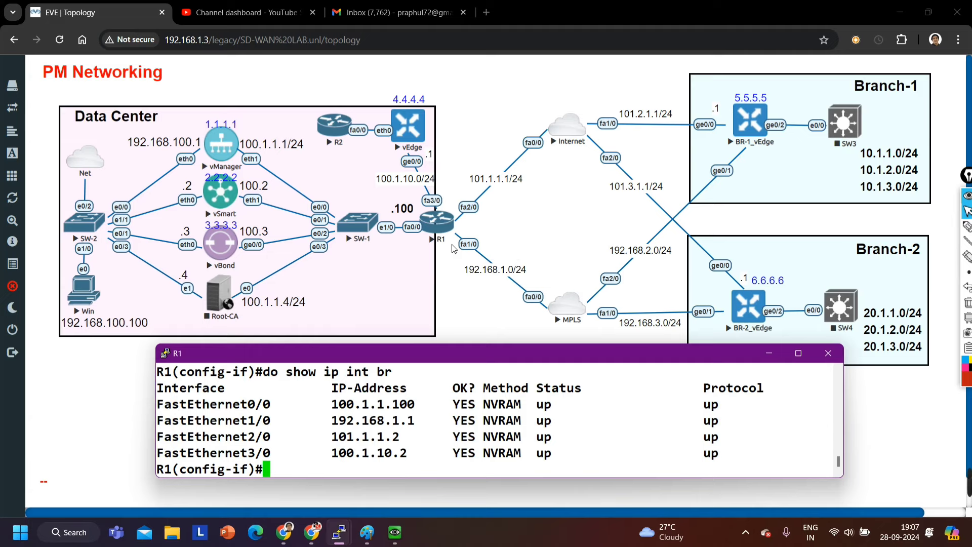
mouse_move(202, 420)
mouse_down()
mouse_move(439, 420)
mouse_move(331, 405)
mouse_move(331, 421)
mouse_move(196, 427)
mouse_up()
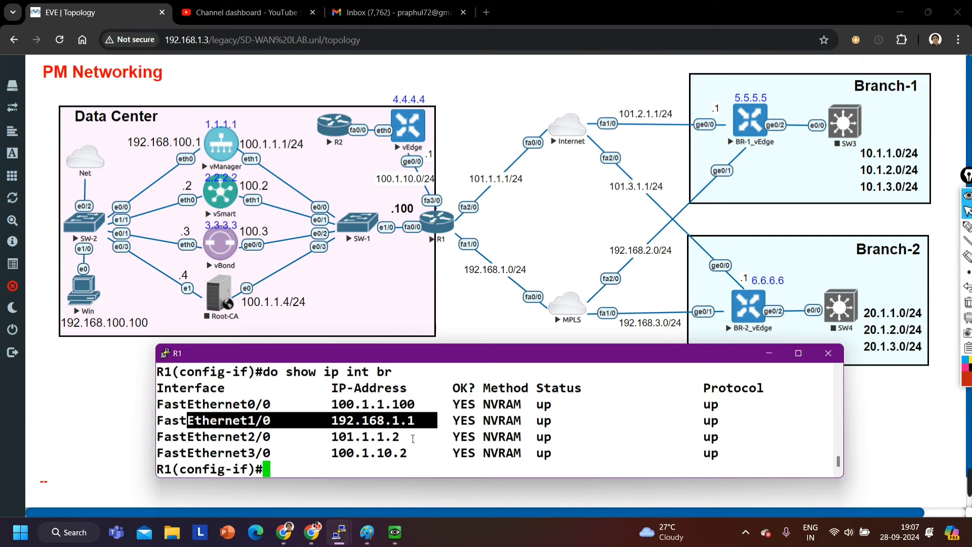
- Leave interface configuration, create OSPF process 1 on R1, and return to global configuration
text(exi)
key(Return)
text(ro)
key(Tab)
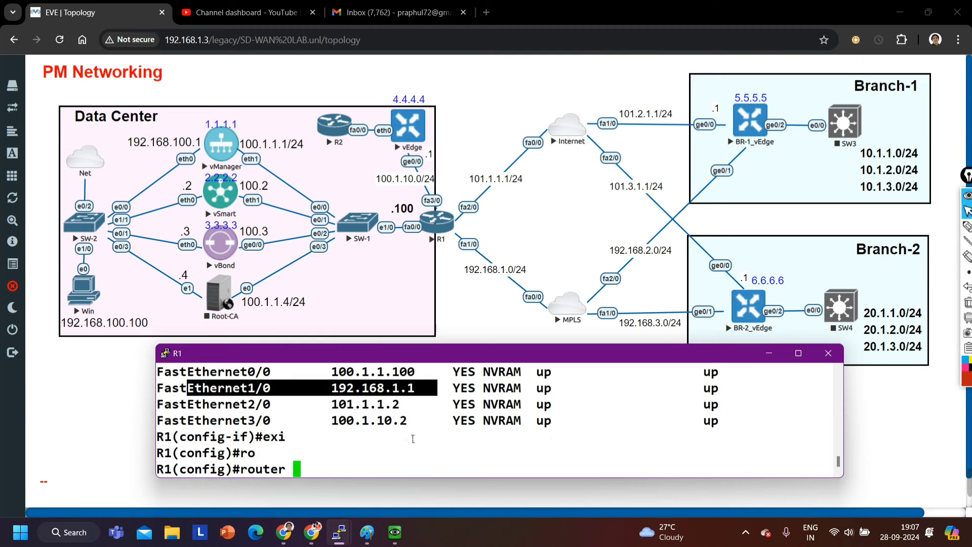
text(os)
key(Tab)
text(1)
key(Return)
text(ex)
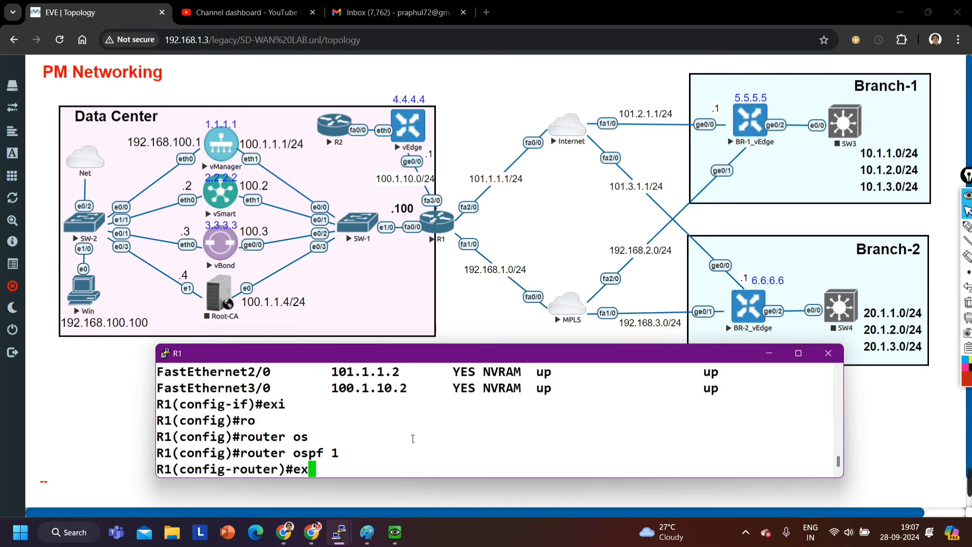
key(Return)
- Enter interface f1/0 on R1 and enable OSPF process 1 in area 0 on it
text(int f)
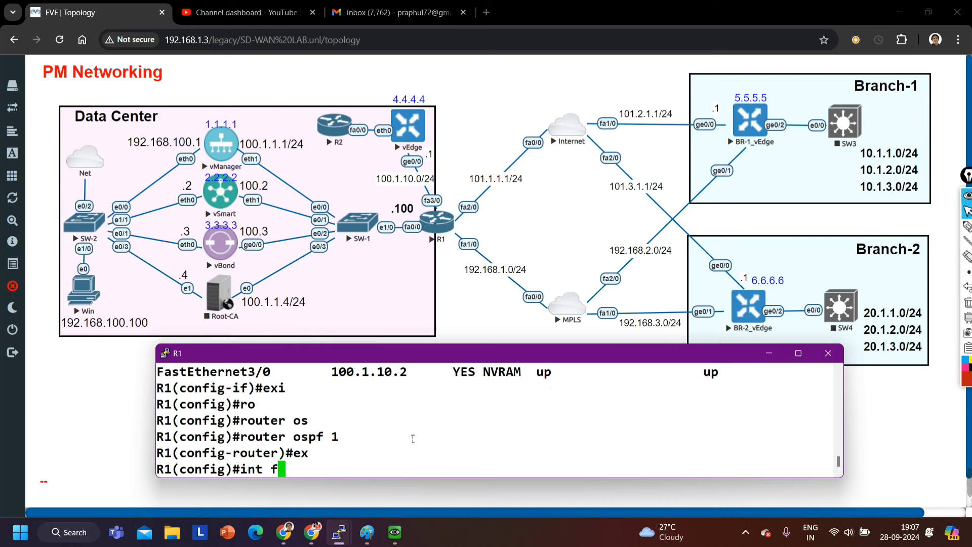
text(1/0)
key(Return)
text(ip os)
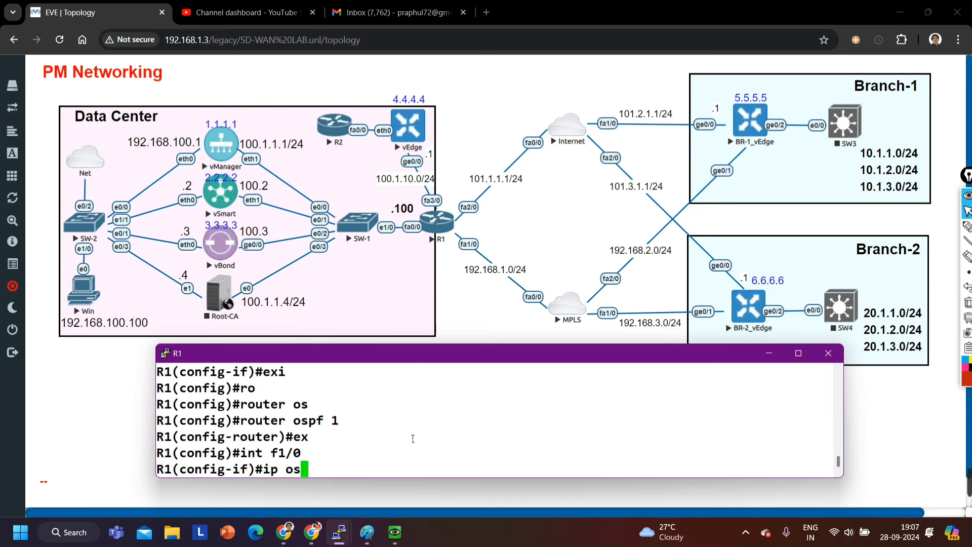
key(Tab)
text(1 ar)
key(Tab)
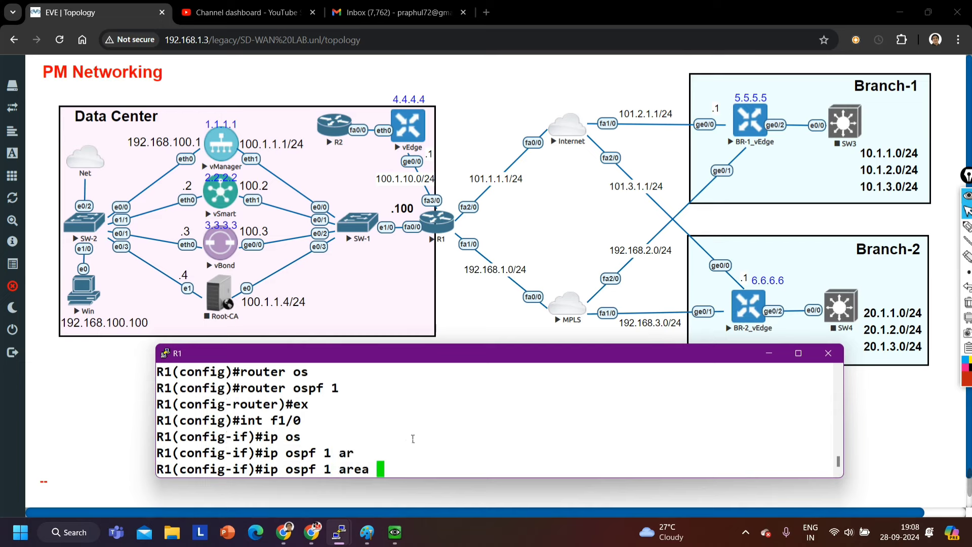
text(0)
key(Return)
- Set the OSPF network type on R1's f1/0 to point-to-point and return to privileged EXEC mode
text(ip os)
key(Tab)
text(net)
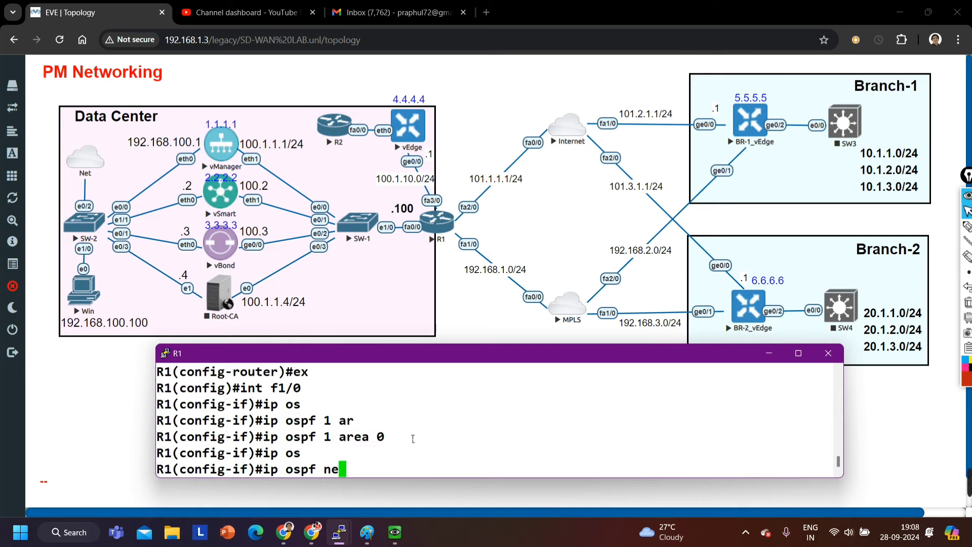
key(Tab)
text(p)
key(Tab)
text(oint-to-p)
key(Tab)
key(Return)
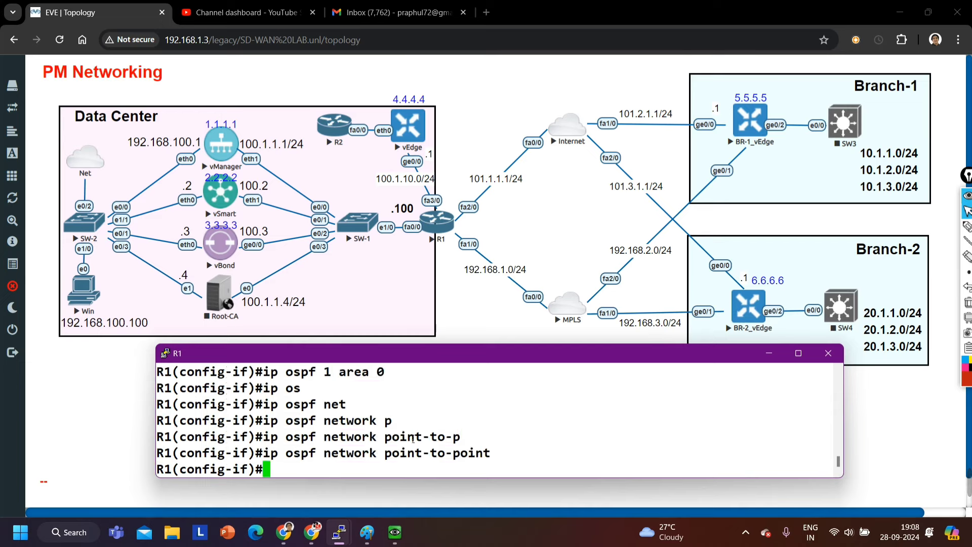
key(ctrl+z)
key(Return)
key(Return)
key(Return)
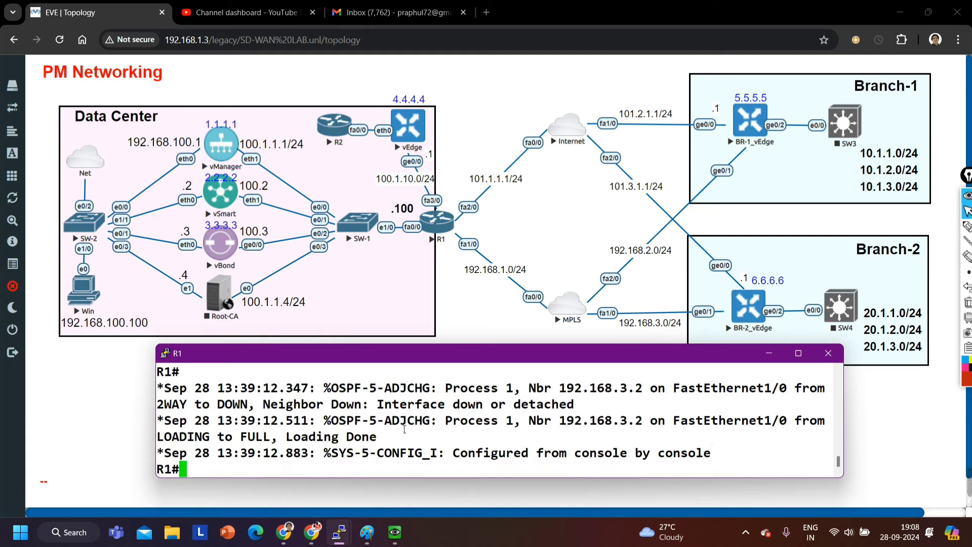
- Examine the OSPF adjacency message on R1 and list its neighbors with show ip ospf neighbor
drag(382, 437, 286, 421)
key(Return)
key(Return)
text(sh)
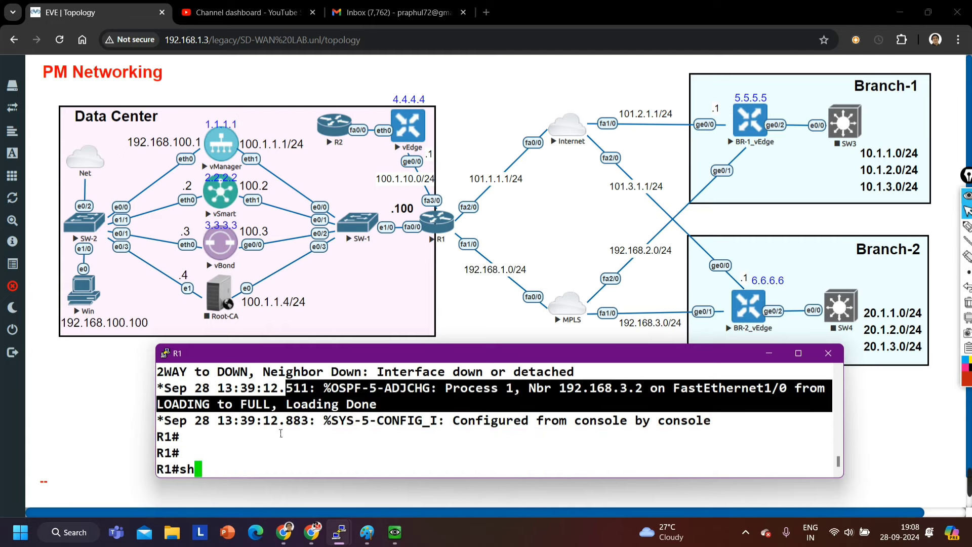
key(Tab)
text(ip os)
key(Tab)
text(nei)
key(Tab)
key(Return)
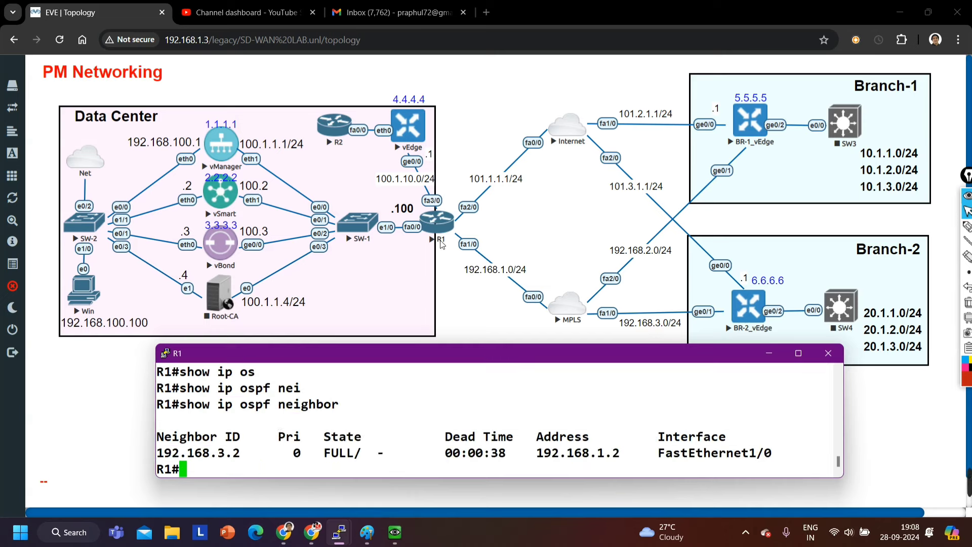
- Minimize R1's console, switch to vManage in the Win VM, and start a new device template from feature templates
click(769, 353)
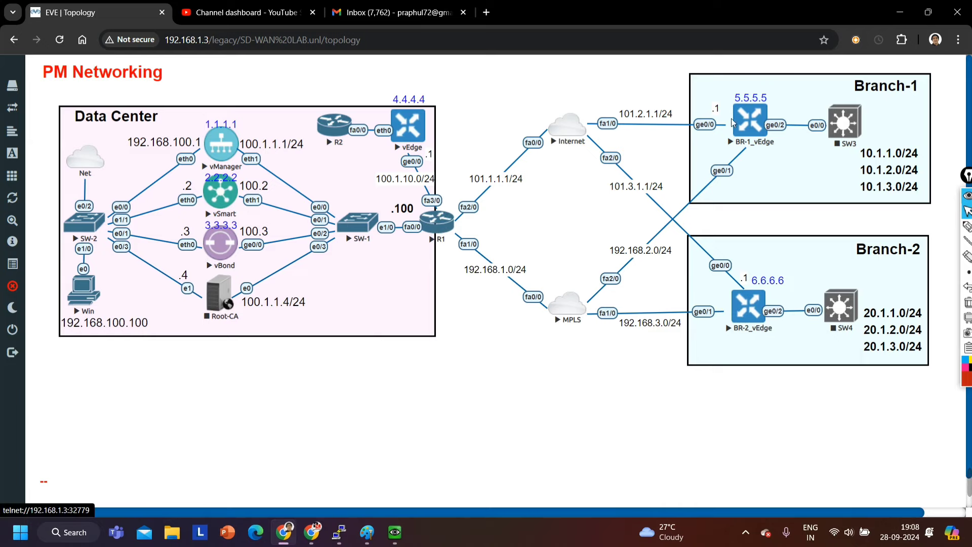
click(401, 543)
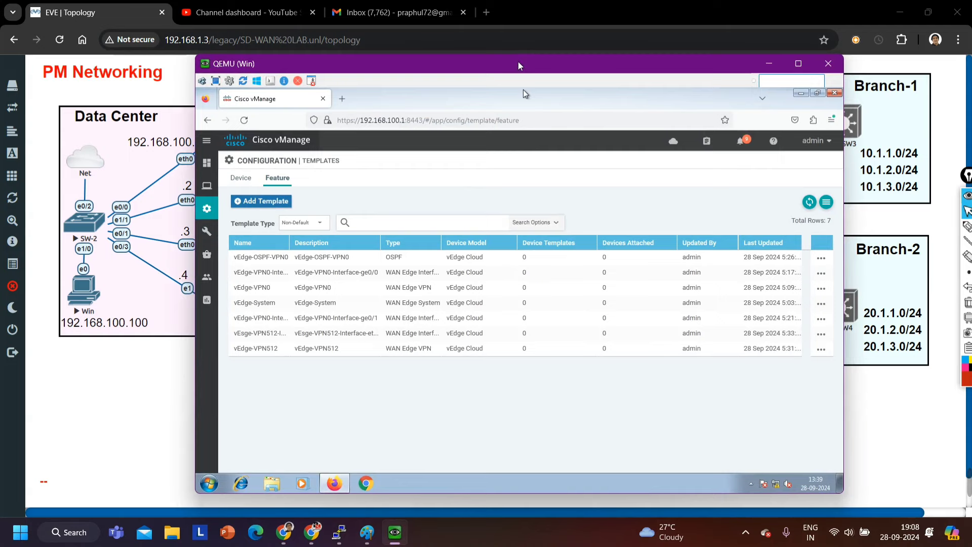
drag(518, 65, 463, 67)
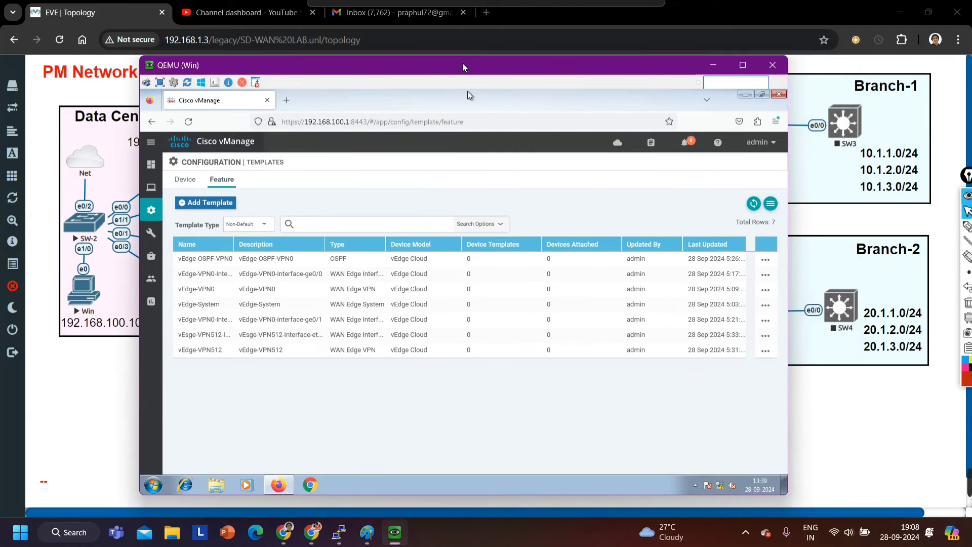
click(185, 182)
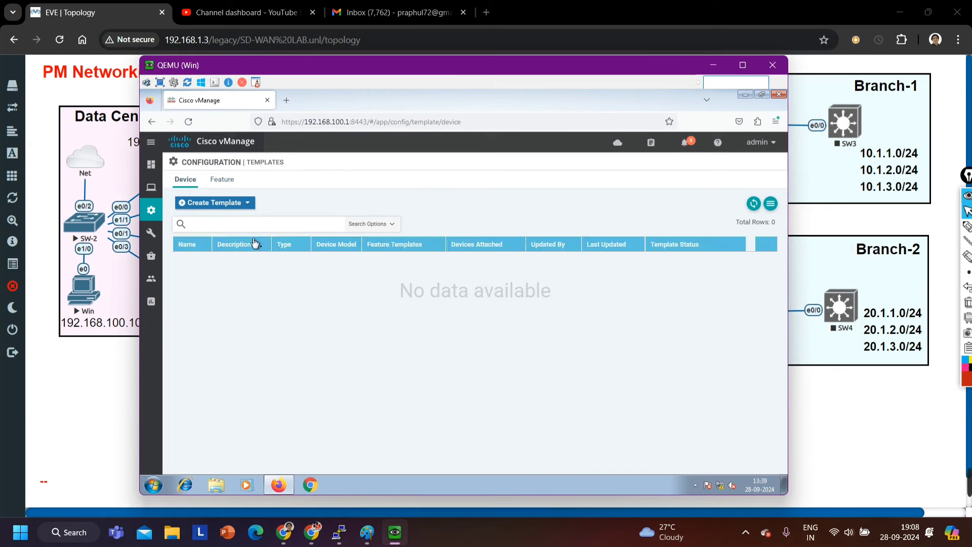
click(216, 204)
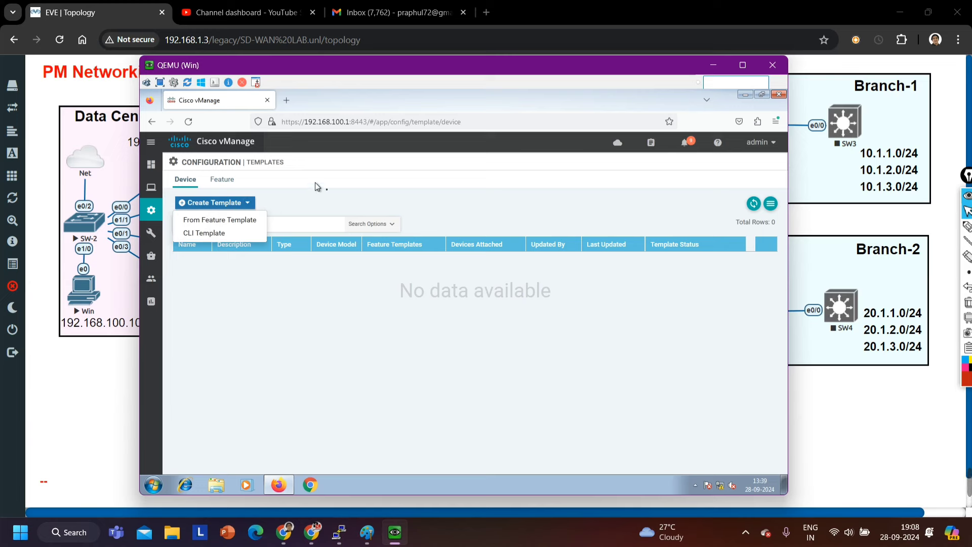
click(239, 226)
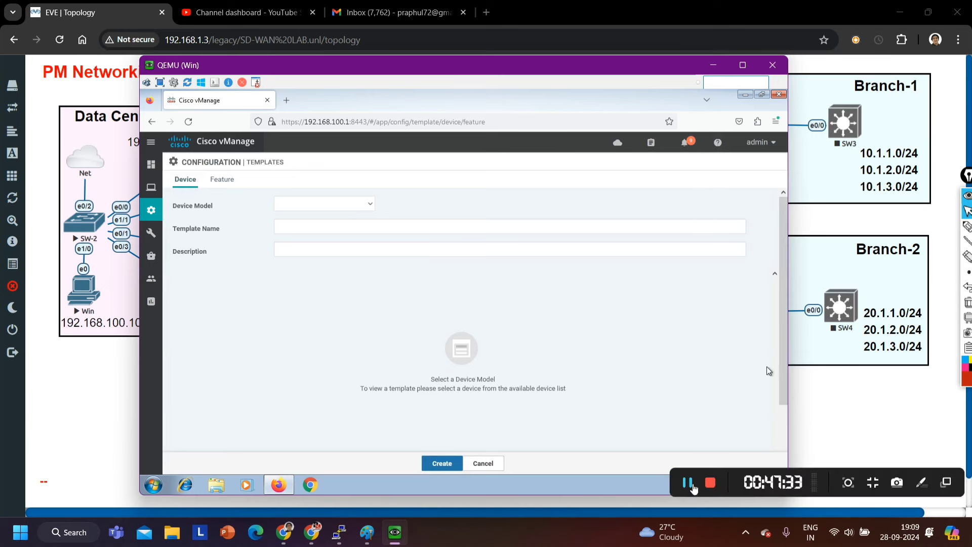
- Choose vEdge Cloud as the device model for the new device template
click(693, 485)
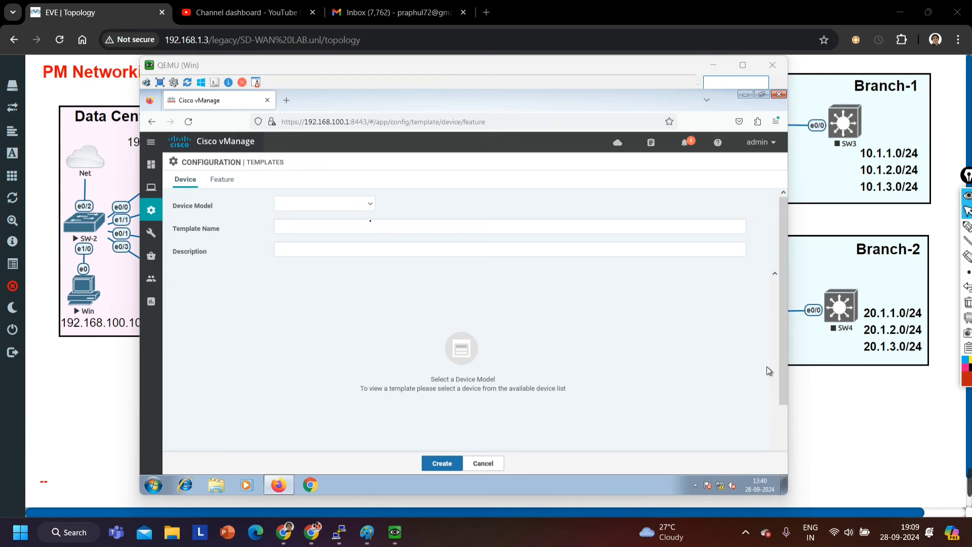
click(767, 370)
click(366, 204)
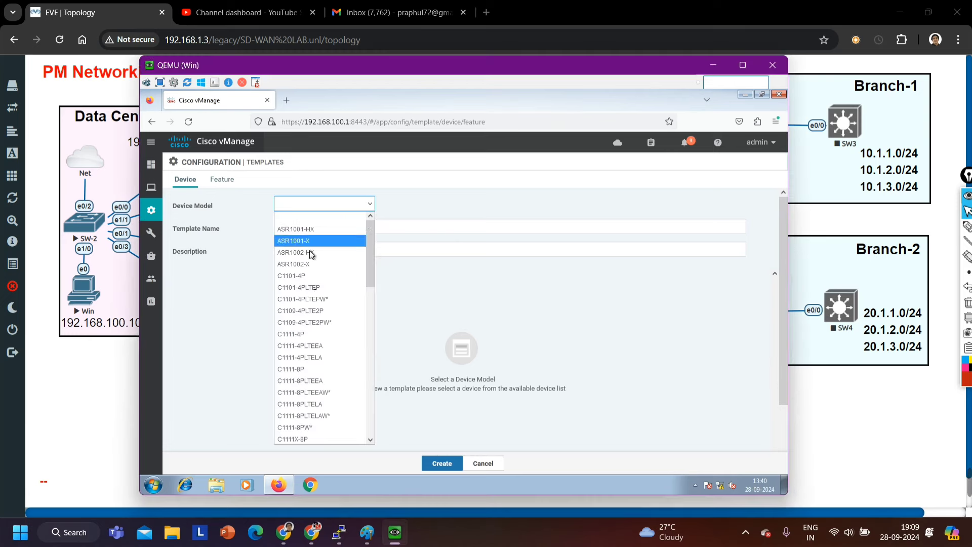
scroll(312, 255, down, 10)
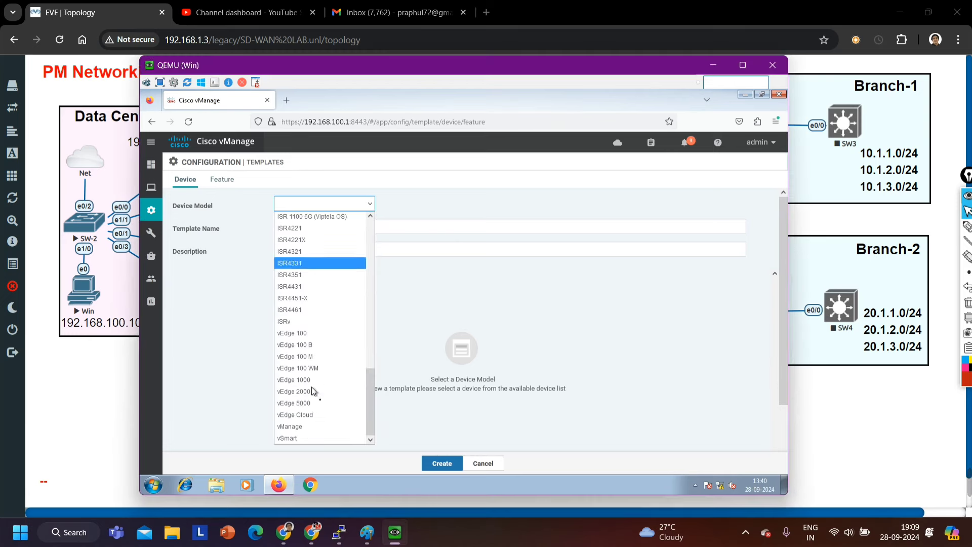
click(311, 416)
- Enter vEdge-Cloud as the device template's name and copy it into the description
click(298, 224)
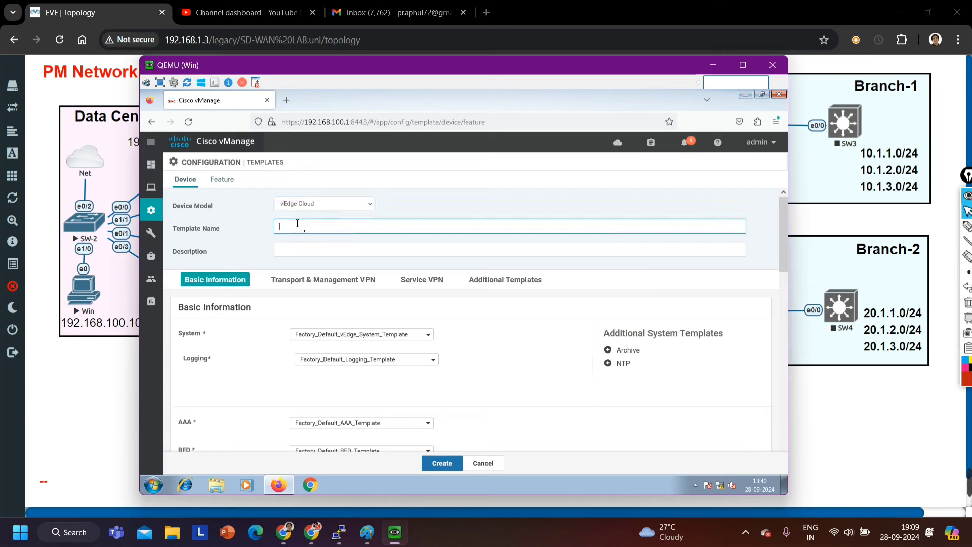
text(vEdge)
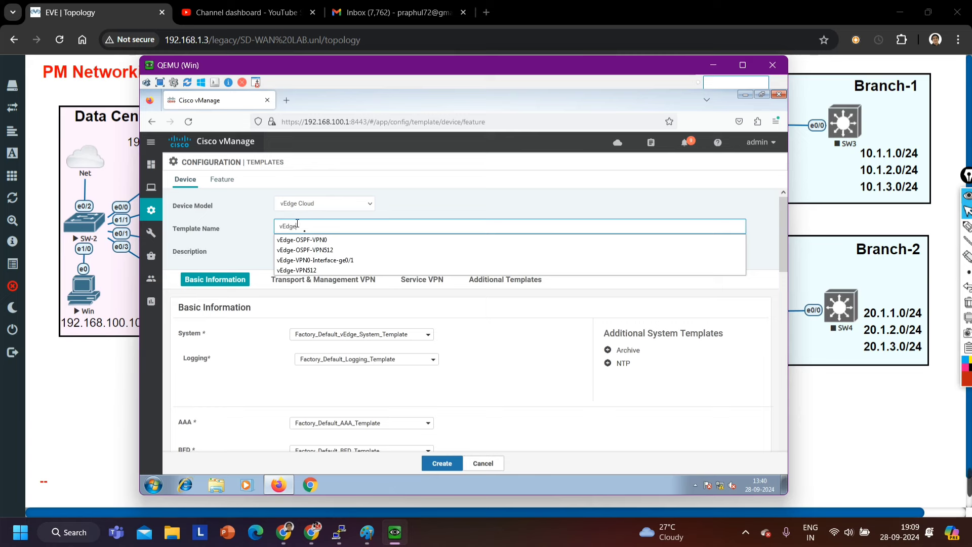
text(-Cloud)
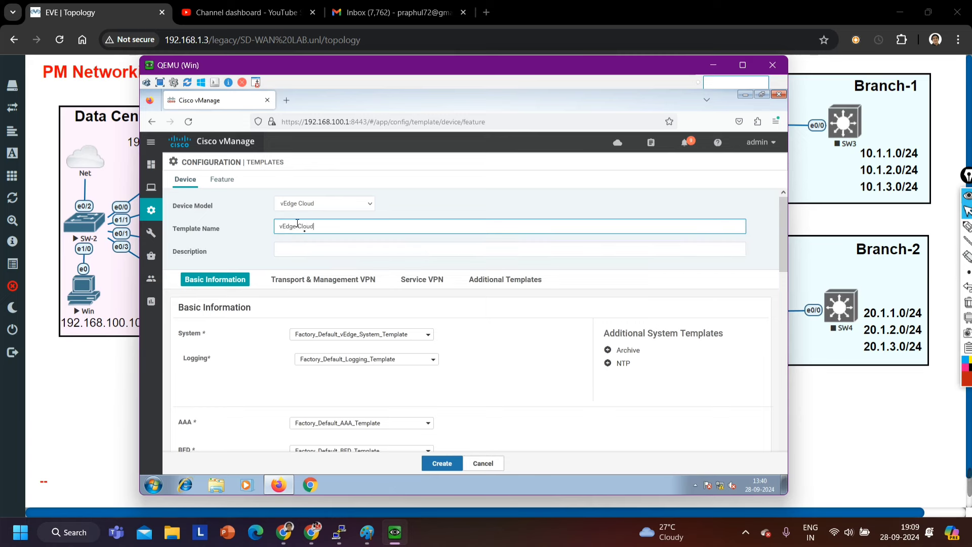
key(ctrl+a)
key(ctrl+c)
click(321, 252)
key(ctrl+v)
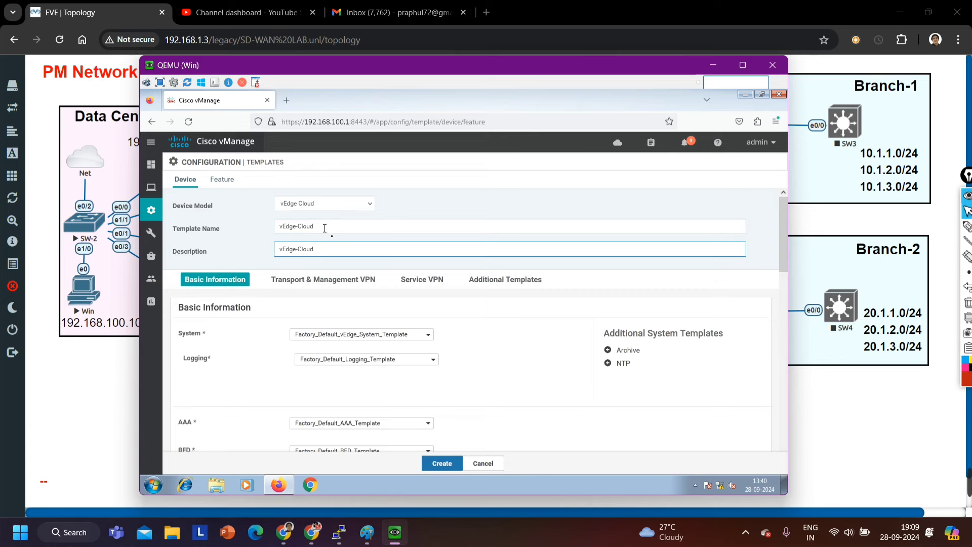
- Extend the template name to vEdge-Cloud-device-0template and replace the description with the same text
click(323, 229)
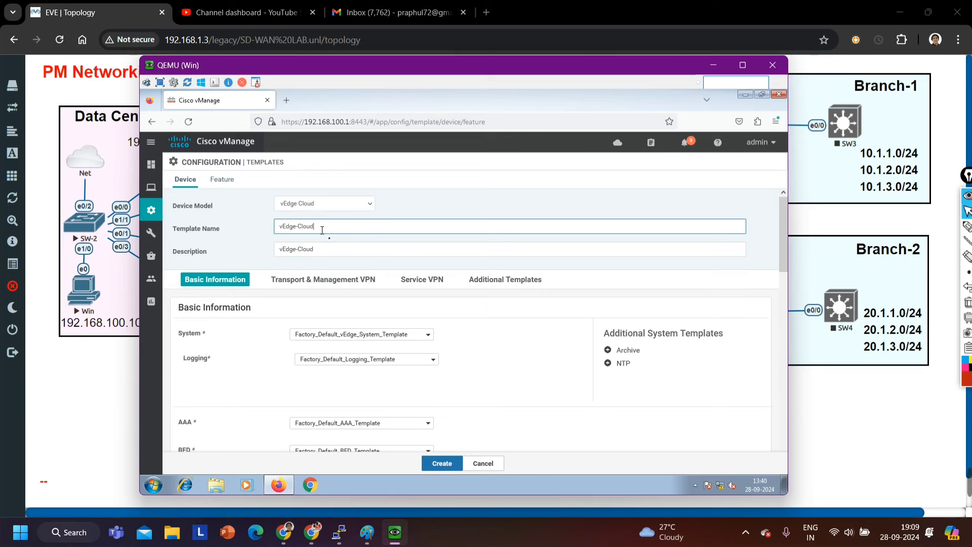
text(-device-Template)
key(ctrl+a)
key(ctrl+c)
click(318, 246)
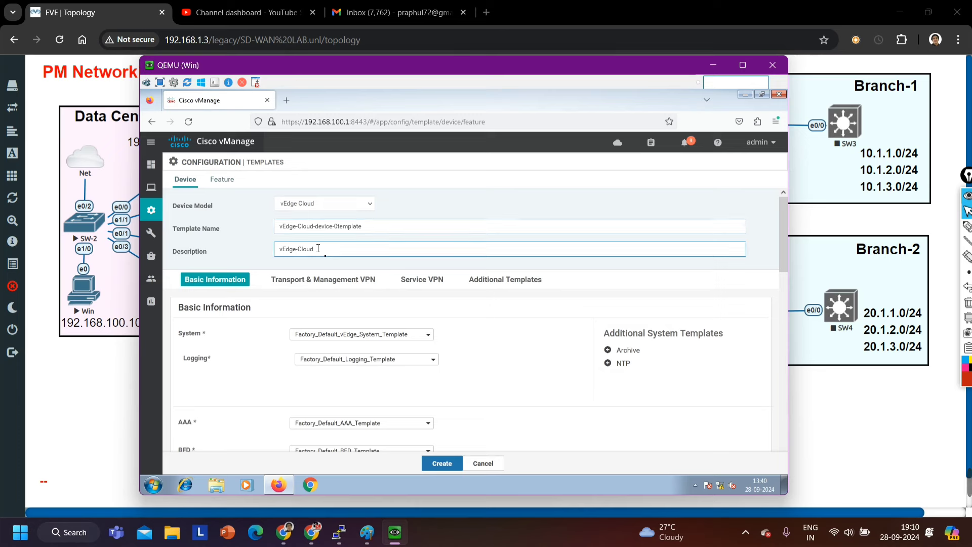
key(ctrl+a)
key(ctrl+v)
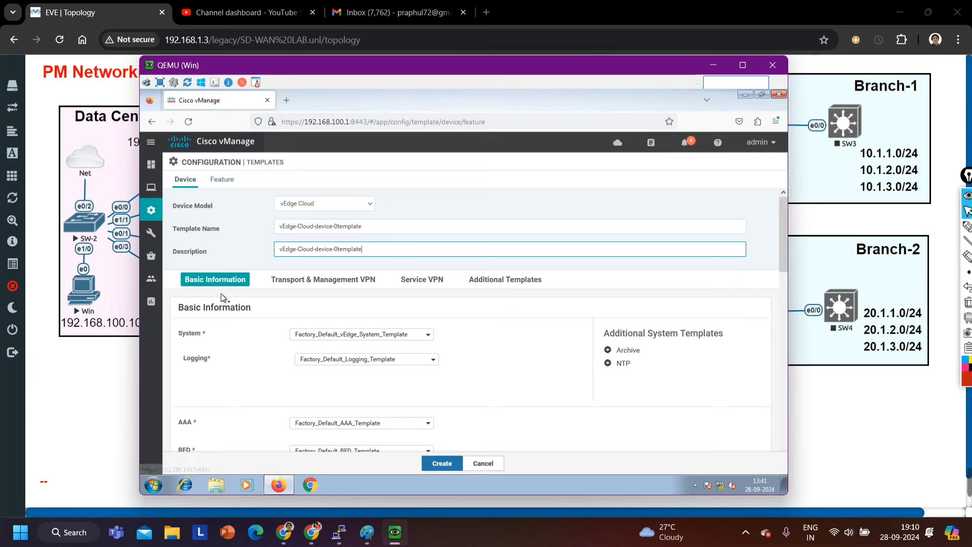
- Assign the vEdge-System feature template as the System template in the basic information
scroll(292, 326, down, 1)
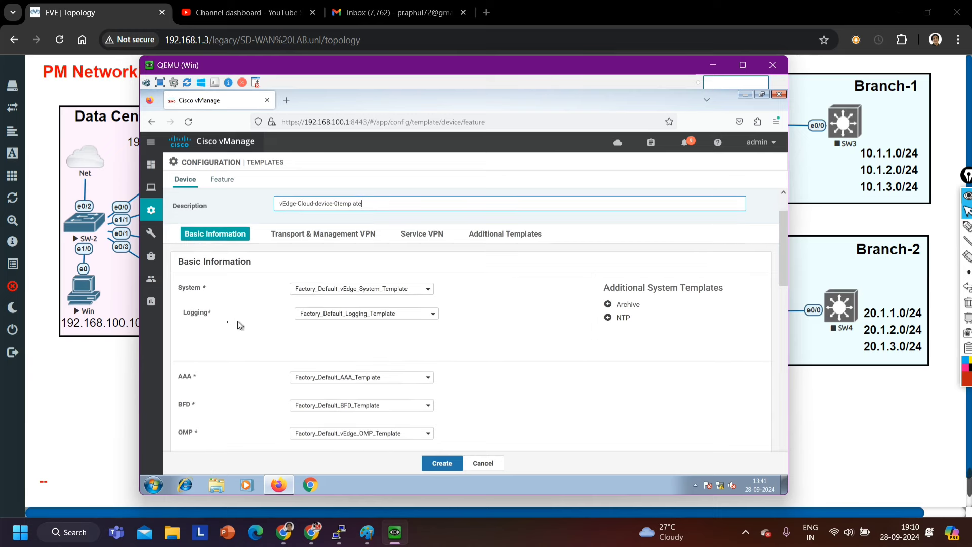
drag(183, 289, 220, 295)
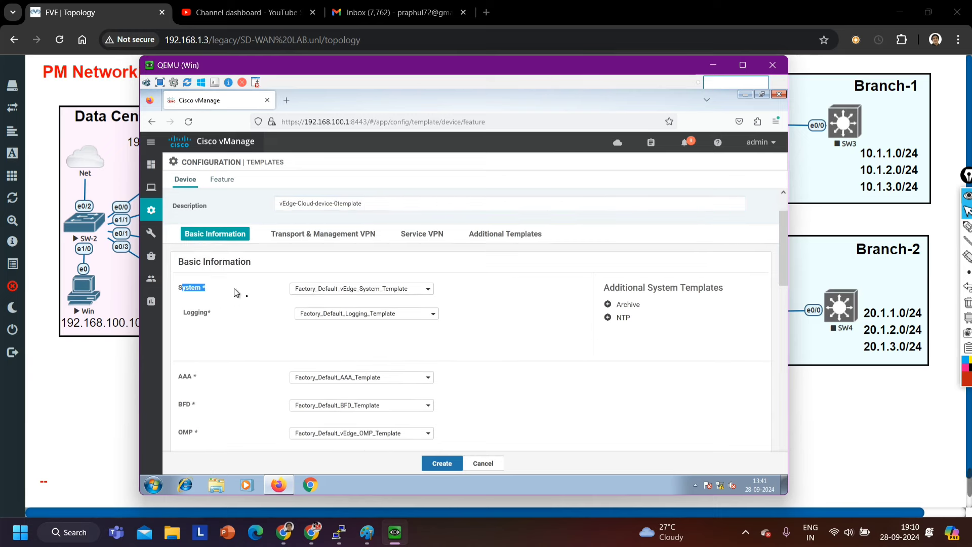
click(364, 290)
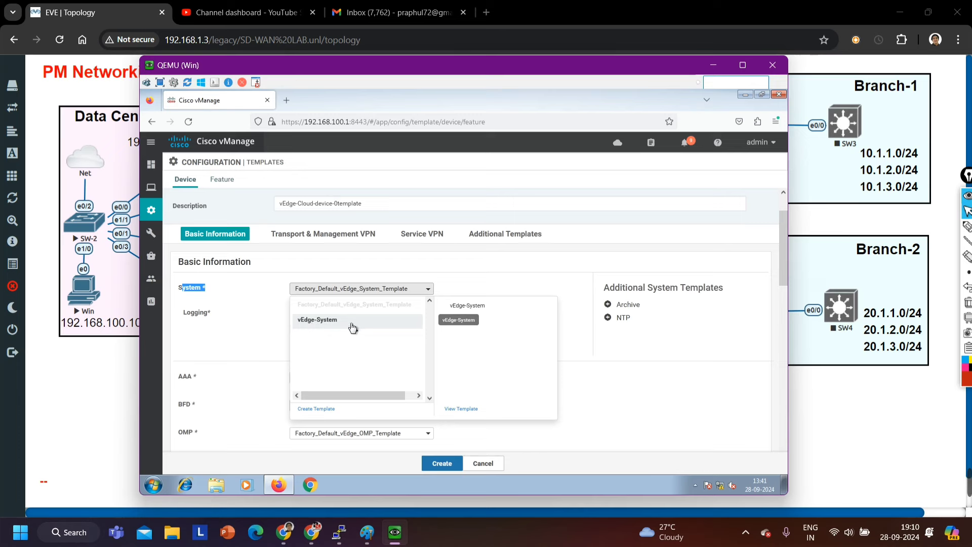
click(320, 321)
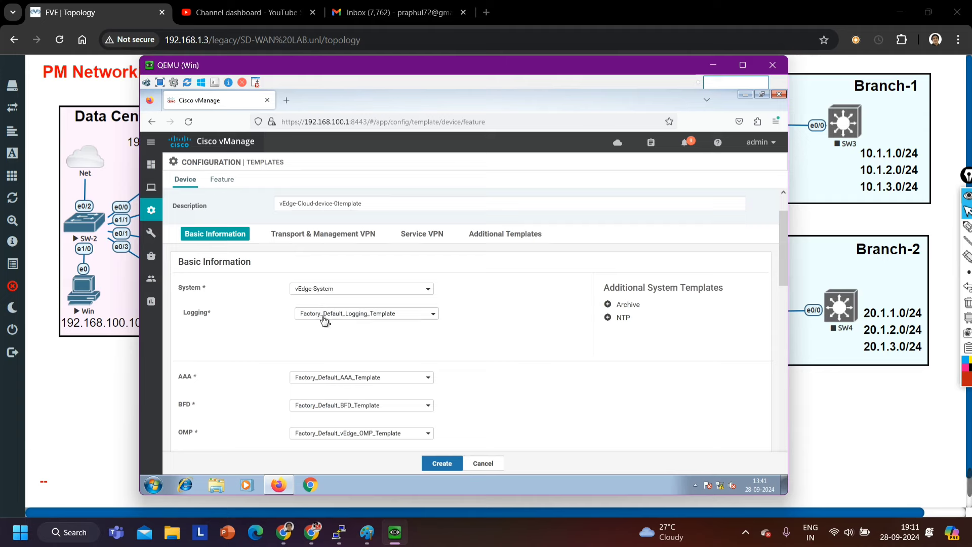
- Review the remaining basic information templates and assign vEdge-VPN0 as the VPN 0 template
scroll(314, 324, down, 2)
scroll(307, 322, down, 3)
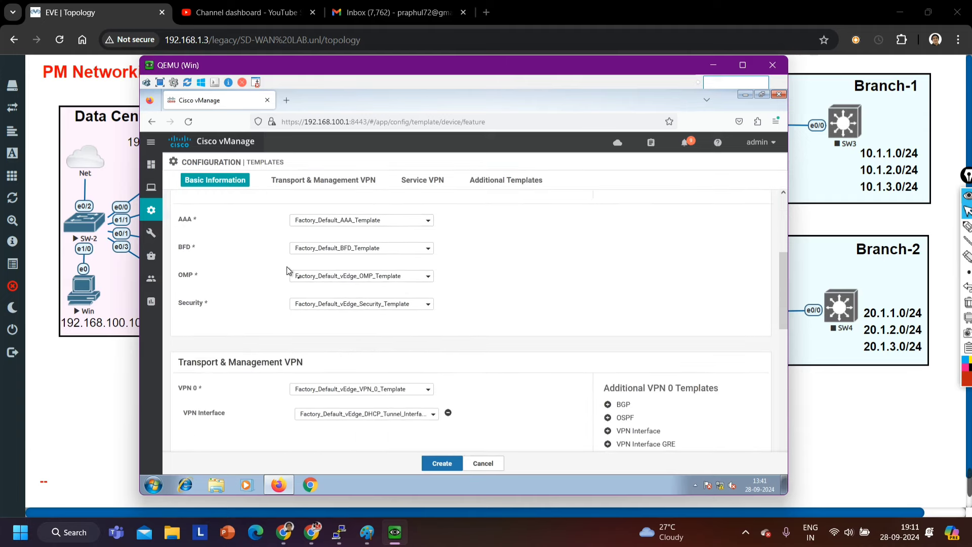
scroll(291, 276, up, 3)
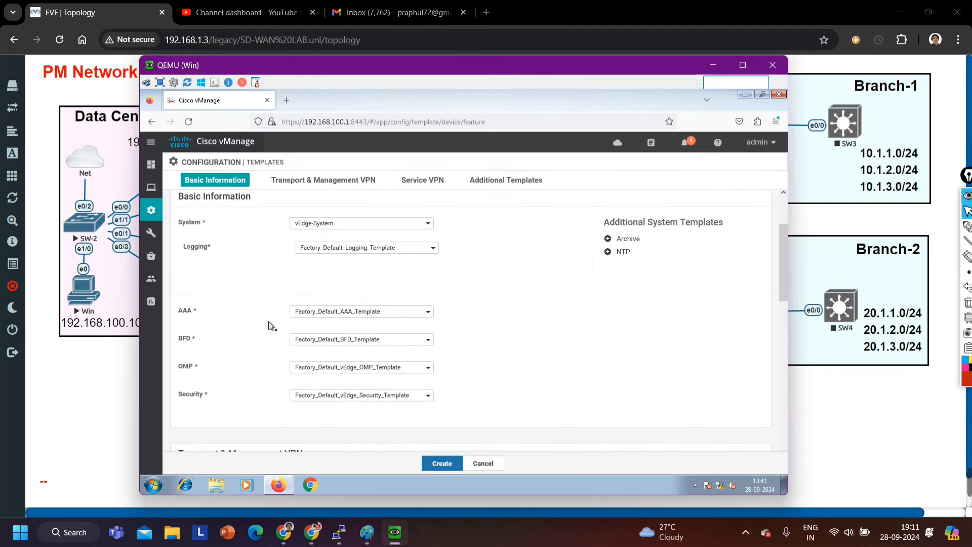
scroll(269, 326, down, 1)
scroll(236, 318, down, 2)
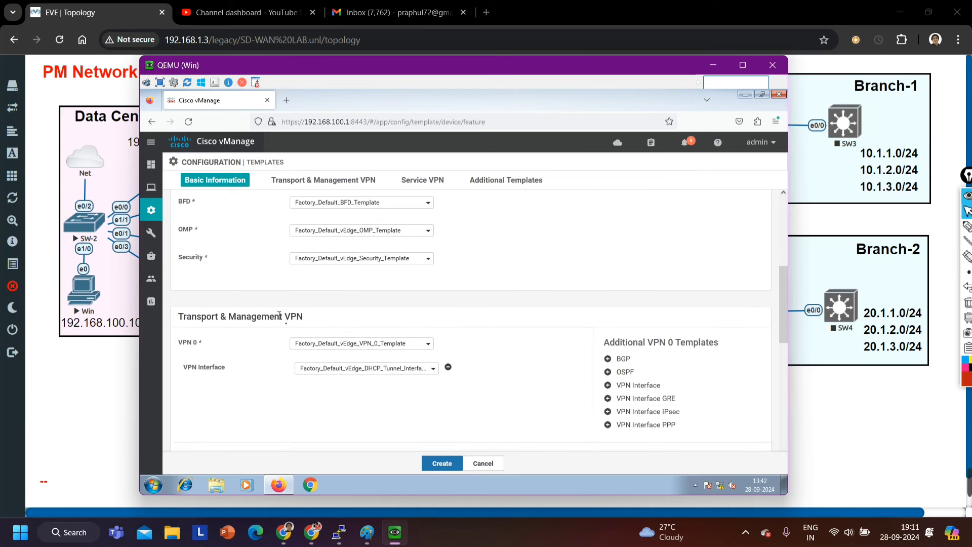
scroll(284, 314, up, 1)
scroll(284, 315, down, 1)
click(313, 346)
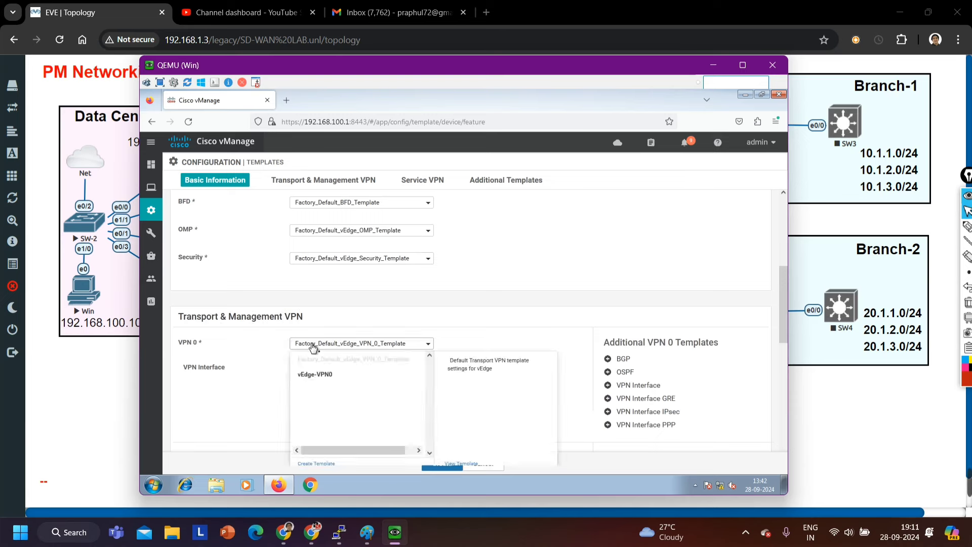
click(319, 374)
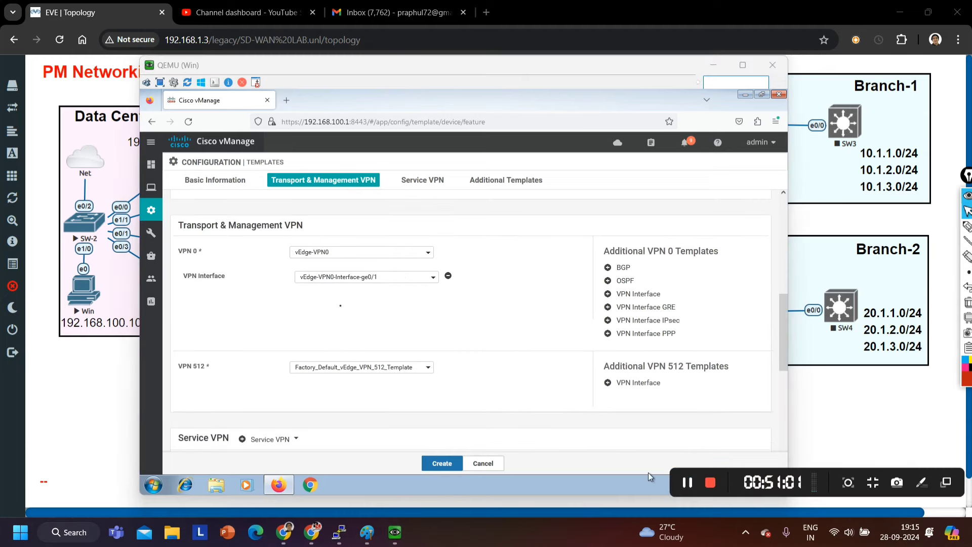
- Remove the existing VPN Interface entry under VPN 0 and add two empty VPN Interface entries in its place
click(448, 275)
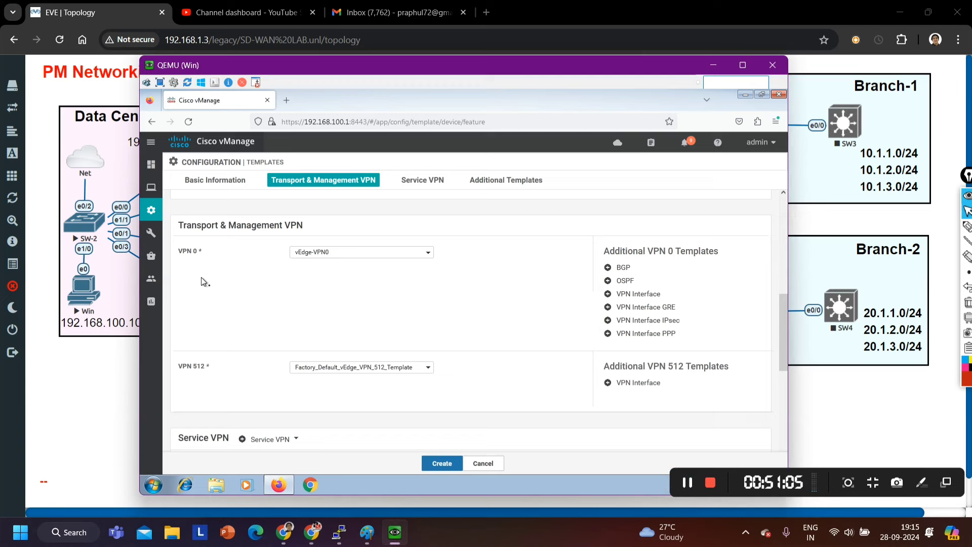
click(344, 257)
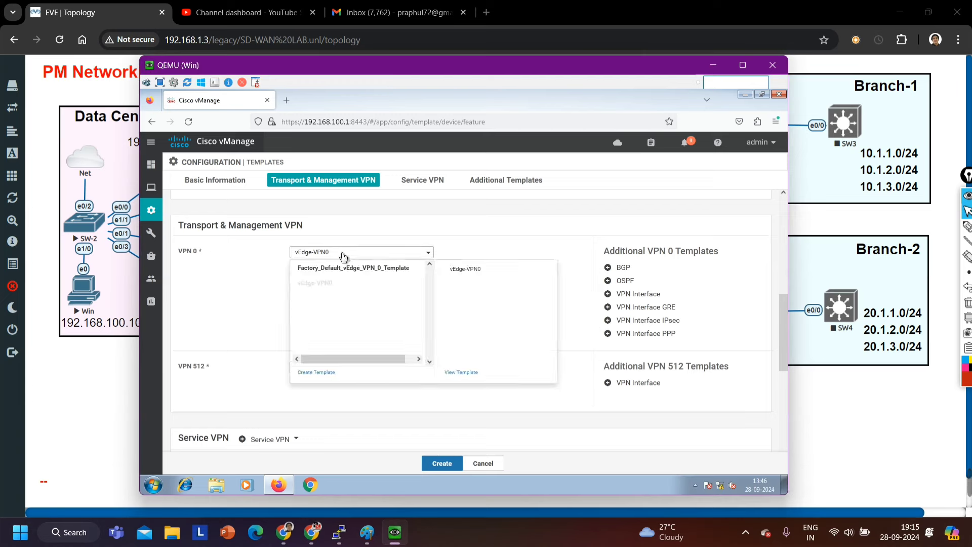
click(346, 257)
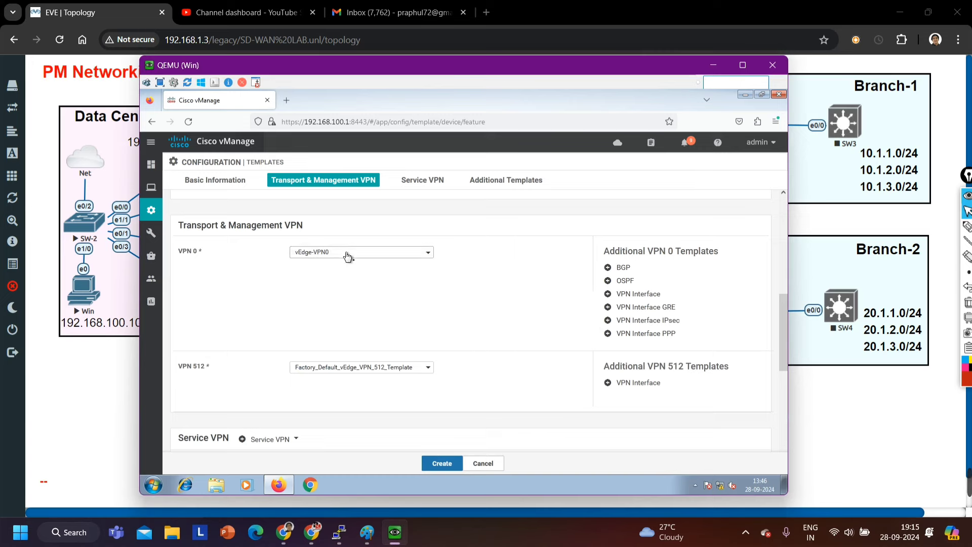
click(644, 296)
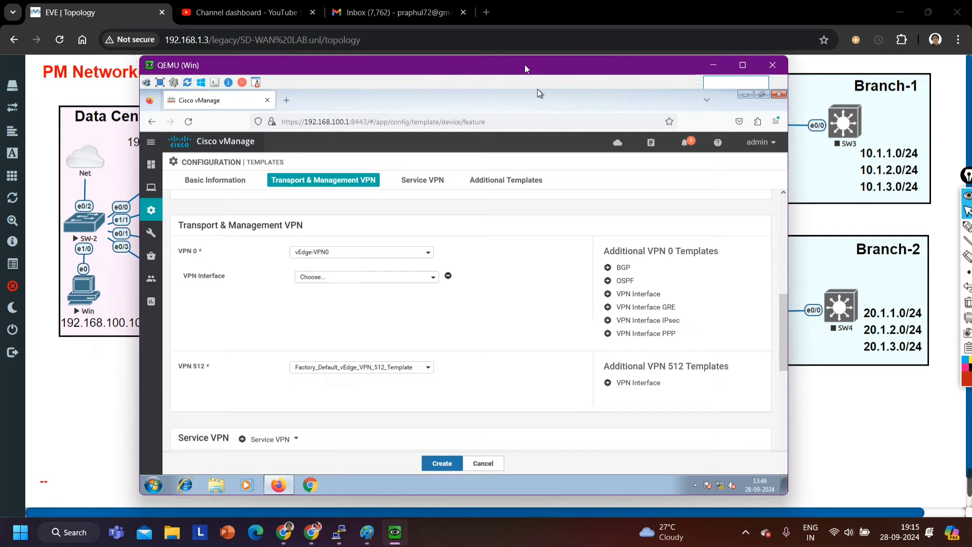
drag(528, 67, 465, 69)
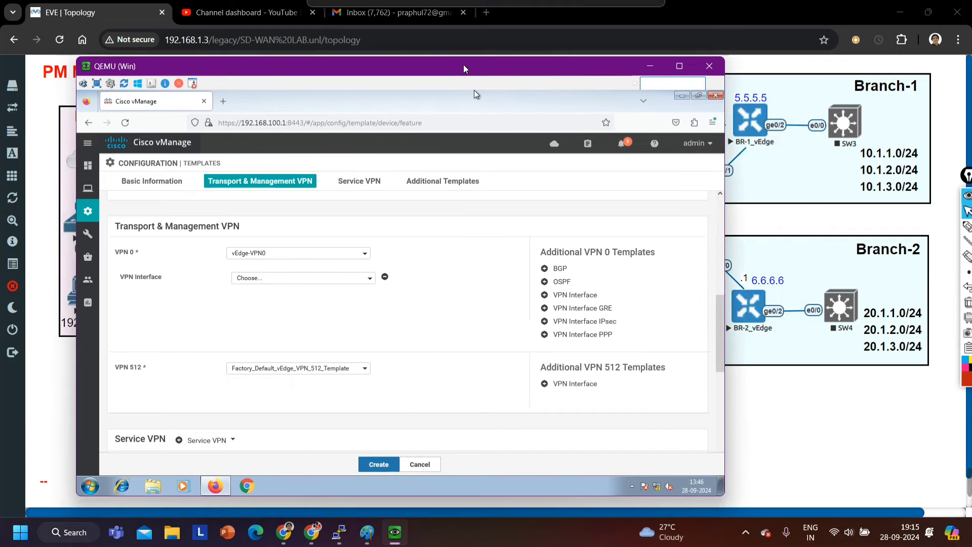
click(573, 296)
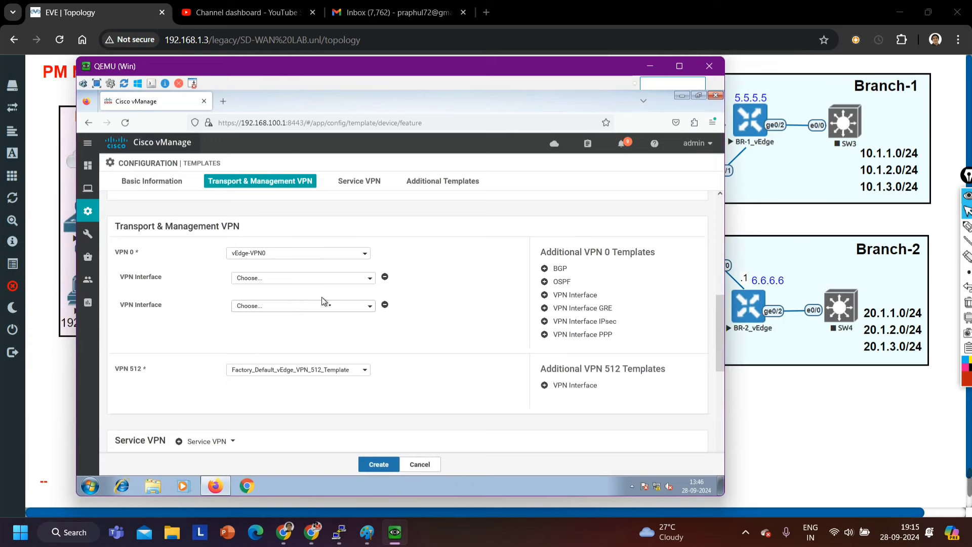
- Assign vEdge-VPN0-Interface-ge0/0 to the first VPN Interface entry under VPN 0 and vEdge-VPN0-Interface-ge0/1 to the second
click(280, 284)
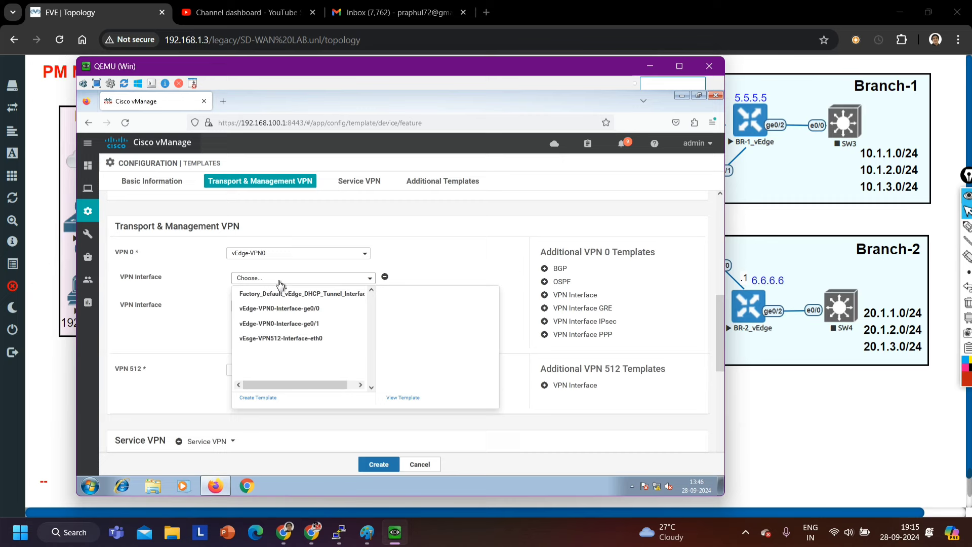
click(288, 307)
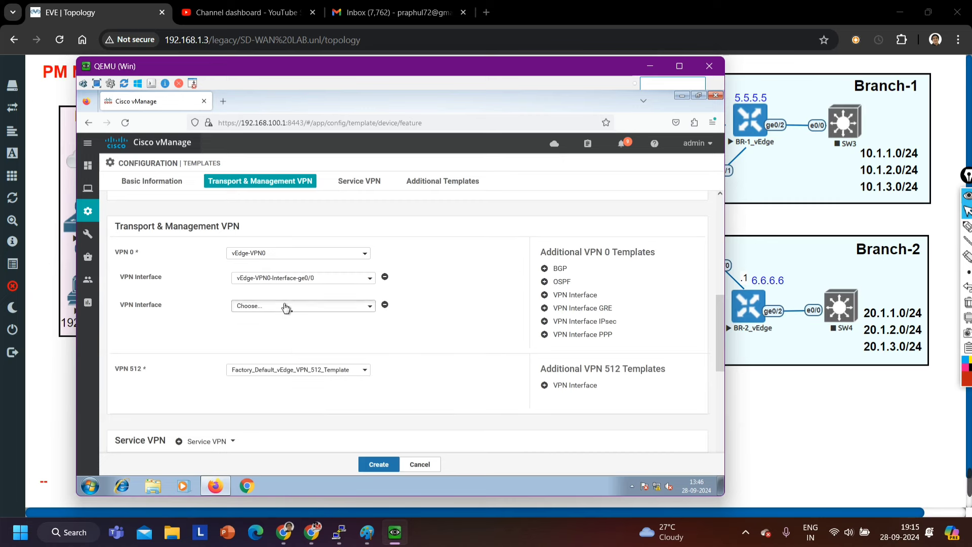
click(288, 308)
click(290, 352)
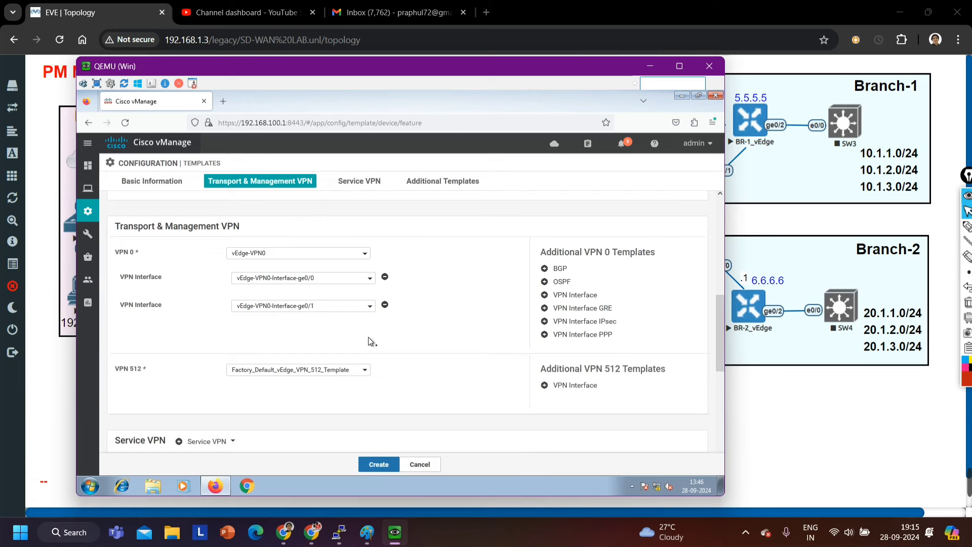
- Add an OSPF template entry to VPN 0 and assign vEdge-OSPF-VPN0 to it
scroll(339, 357, down, 2)
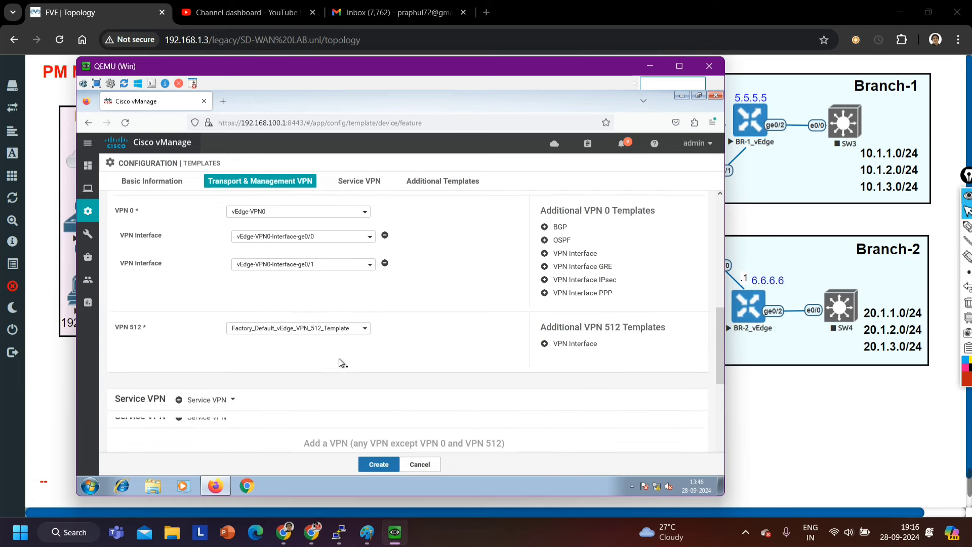
scroll(339, 358, up, 3)
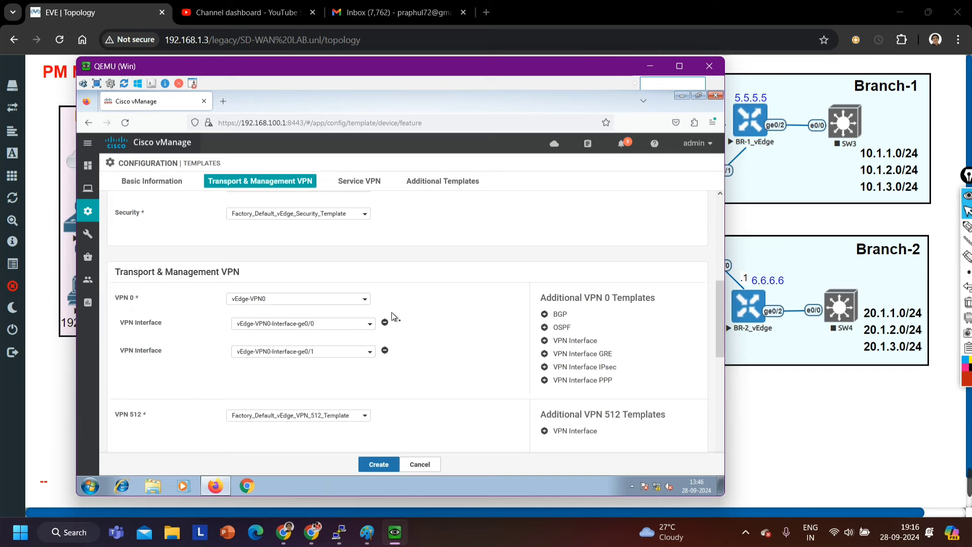
click(562, 328)
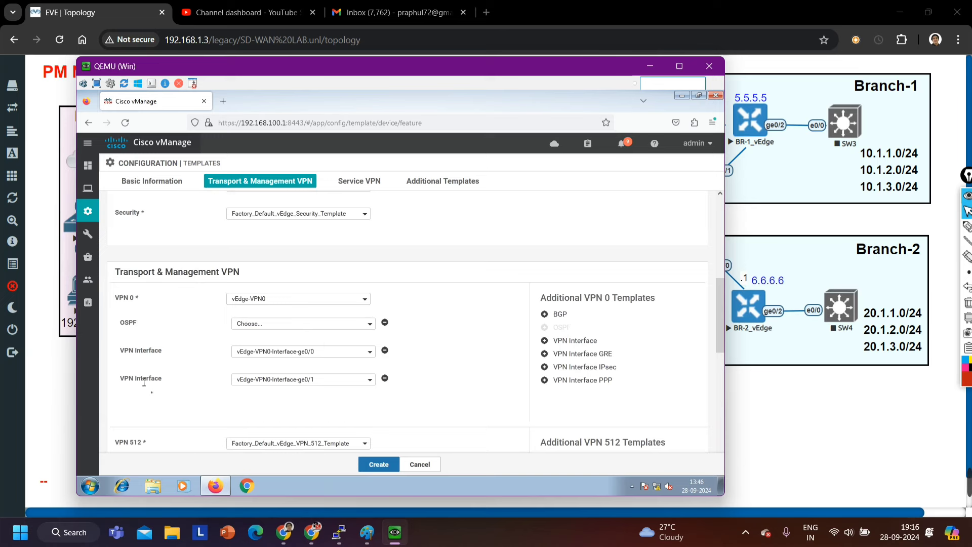
click(293, 324)
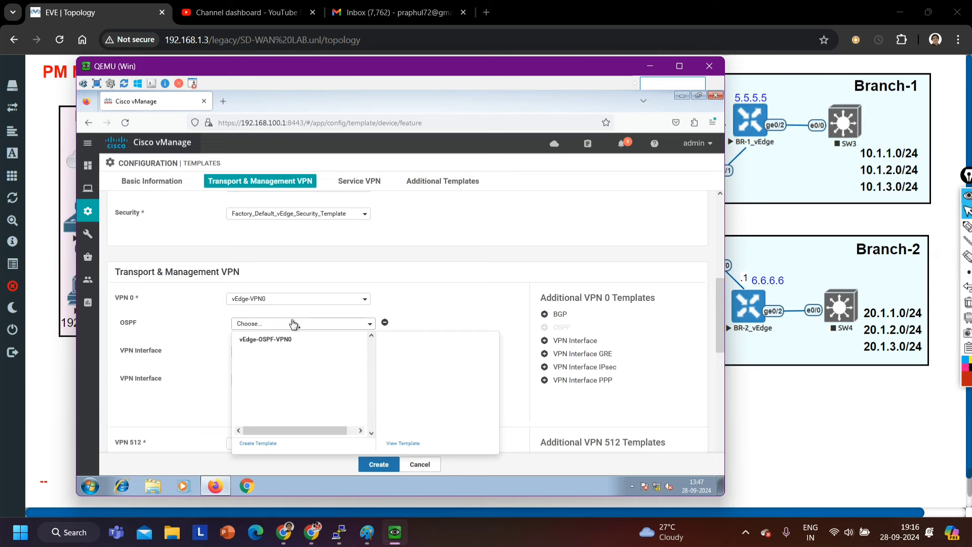
click(273, 342)
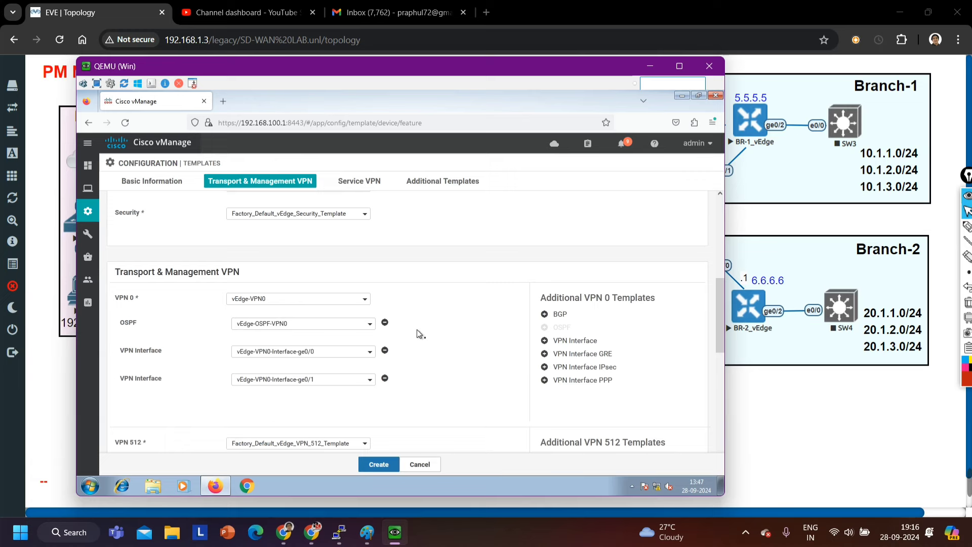
- Assign vEdge-VPN512 as the VPN 512 template in the Transport & Management VPN section
scroll(417, 330, down, 3)
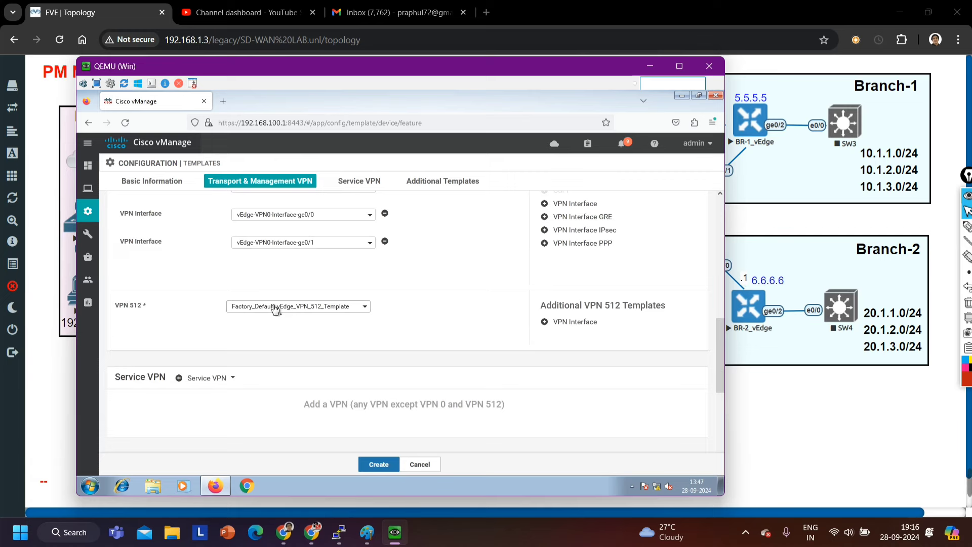
scroll(336, 342, up, 2)
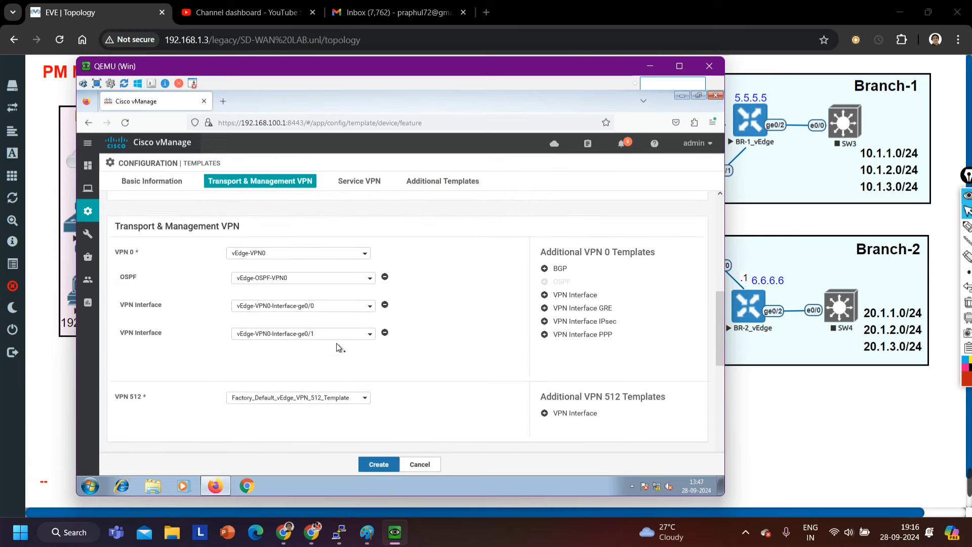
scroll(337, 342, down, 2)
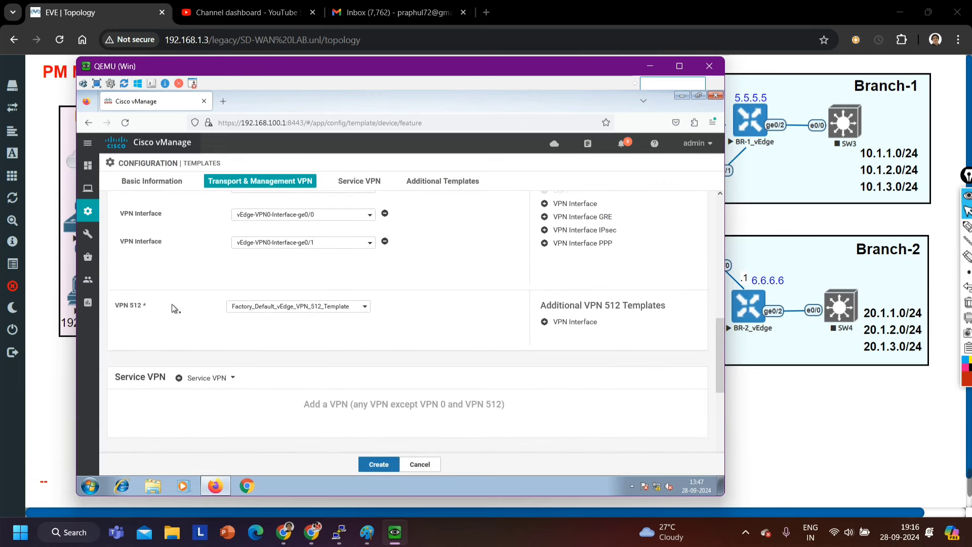
click(243, 310)
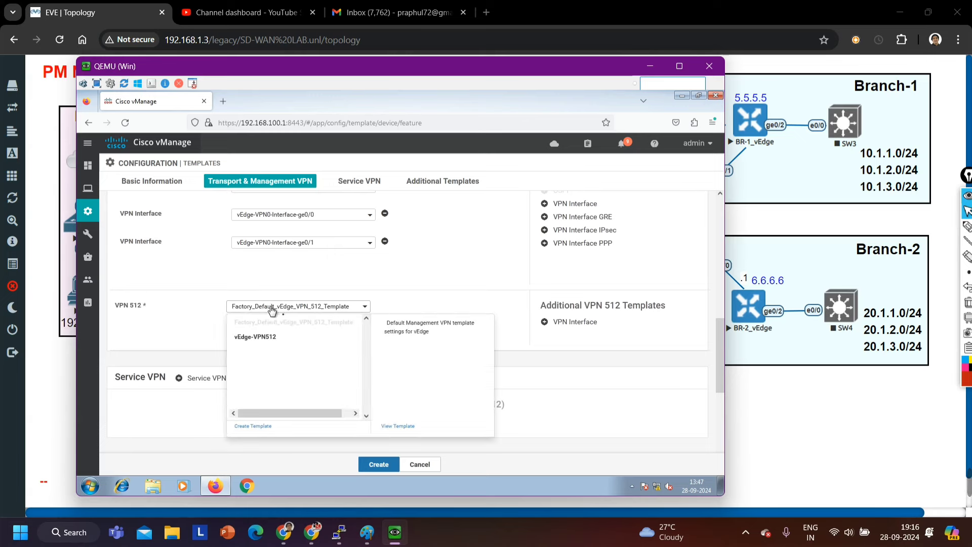
click(262, 338)
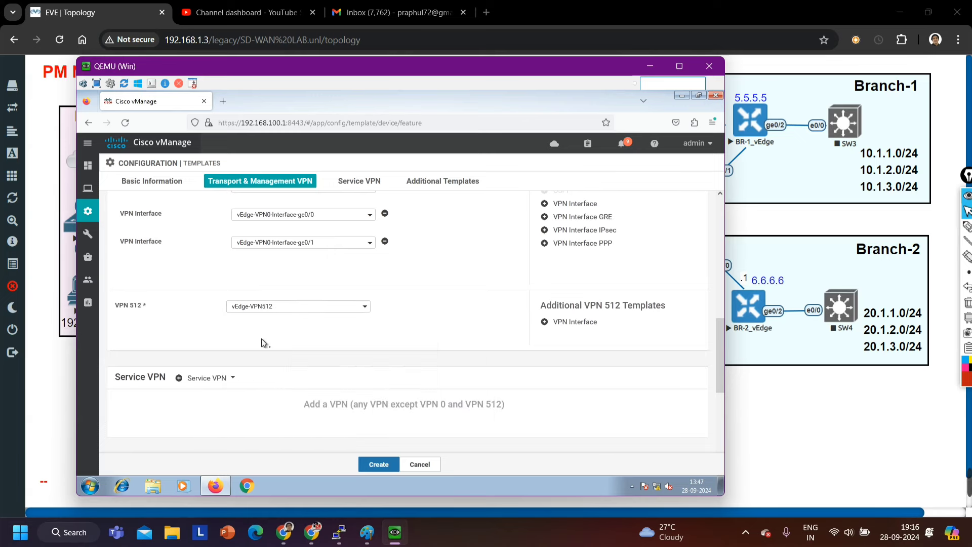
- Review the whole device template, from the basic information and VPN assignments through the service VPN and additional templates
scroll(430, 317, down, 2)
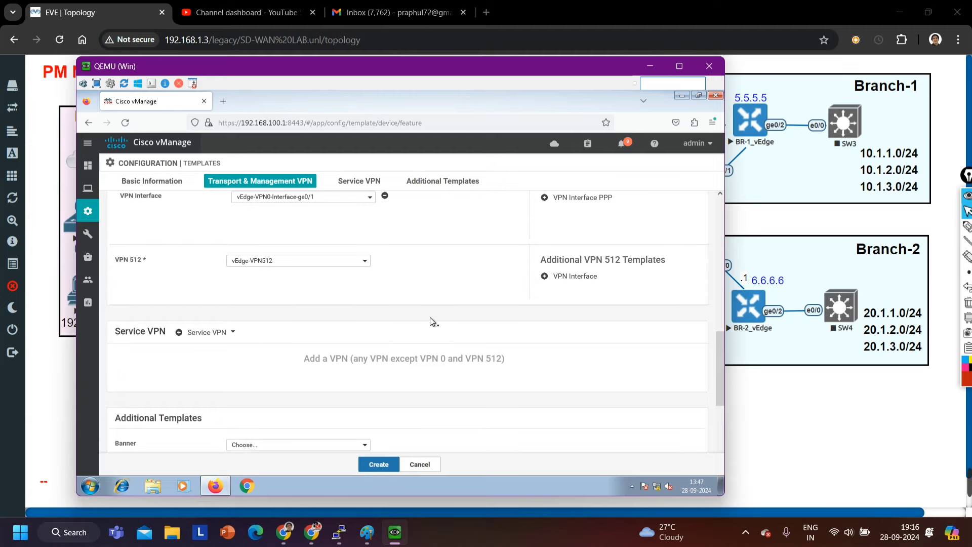
scroll(430, 319, down, 4)
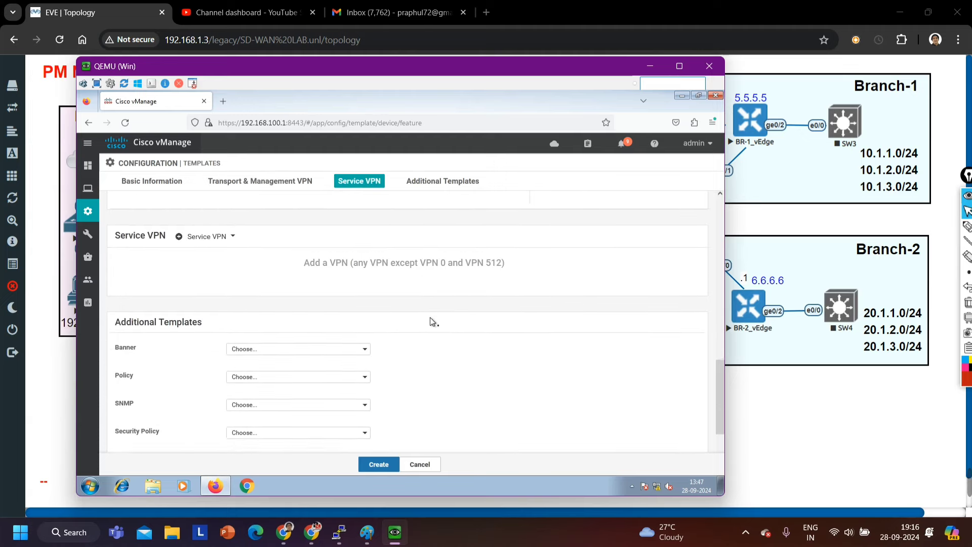
scroll(430, 322, down, 2)
scroll(430, 317, up, 10)
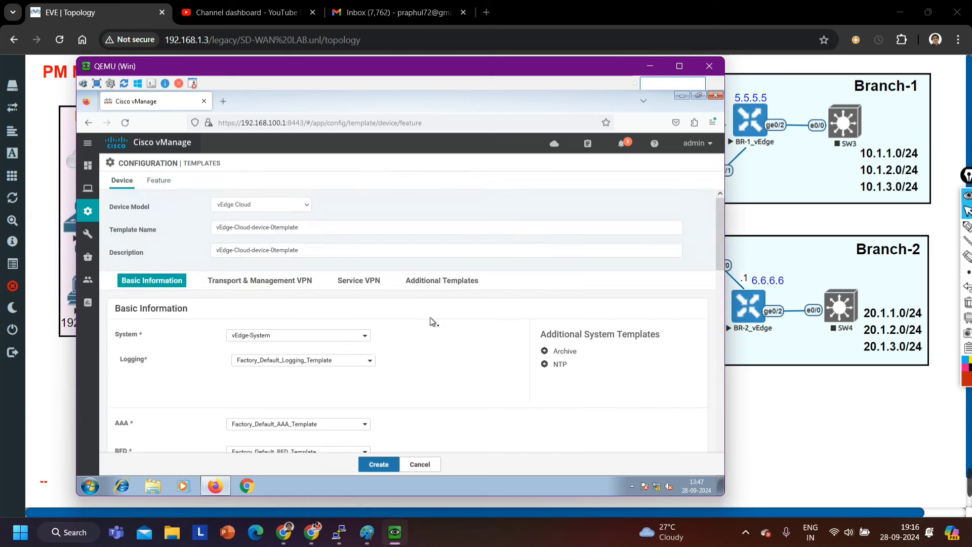
scroll(220, 346, down, 1)
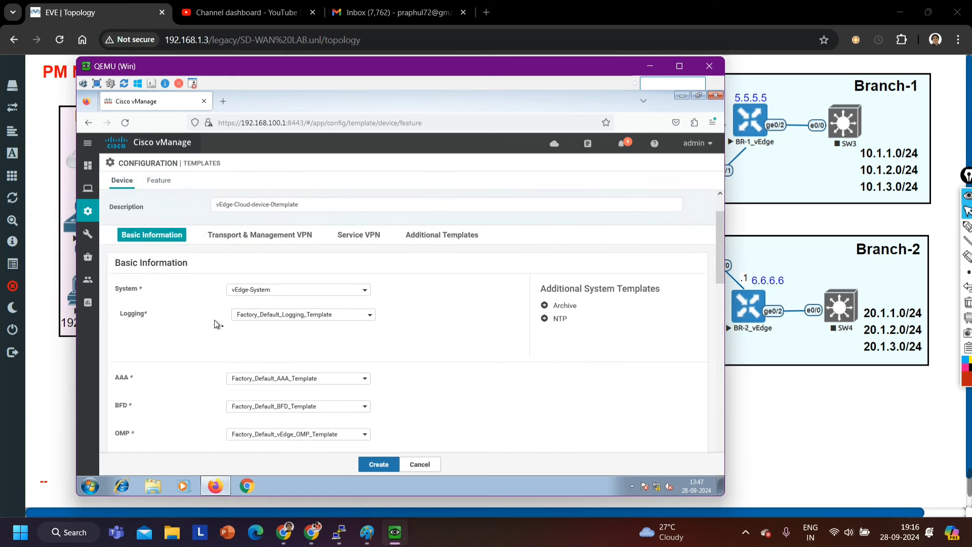
scroll(417, 345, down, 1)
scroll(417, 346, down, 1)
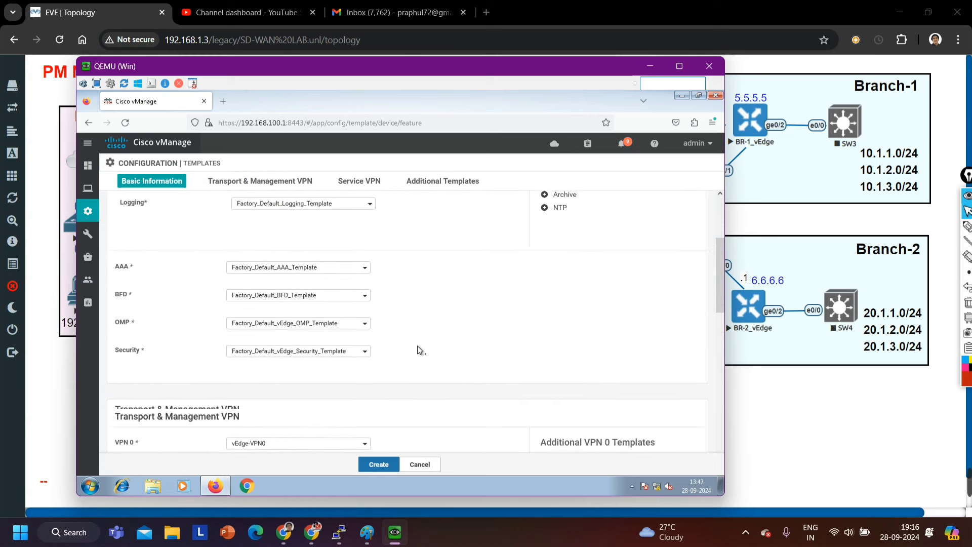
scroll(417, 345, down, 1)
scroll(417, 345, down, 5)
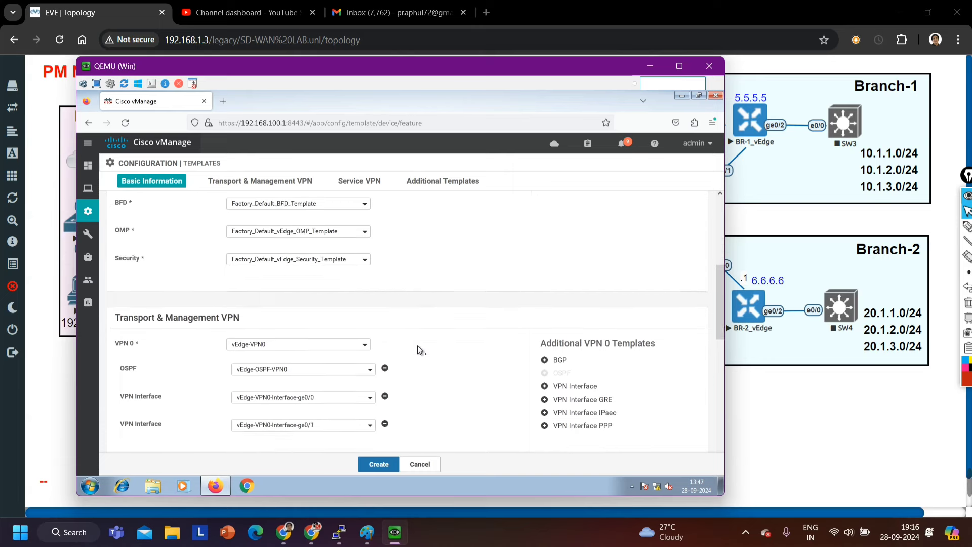
scroll(417, 346, down, 4)
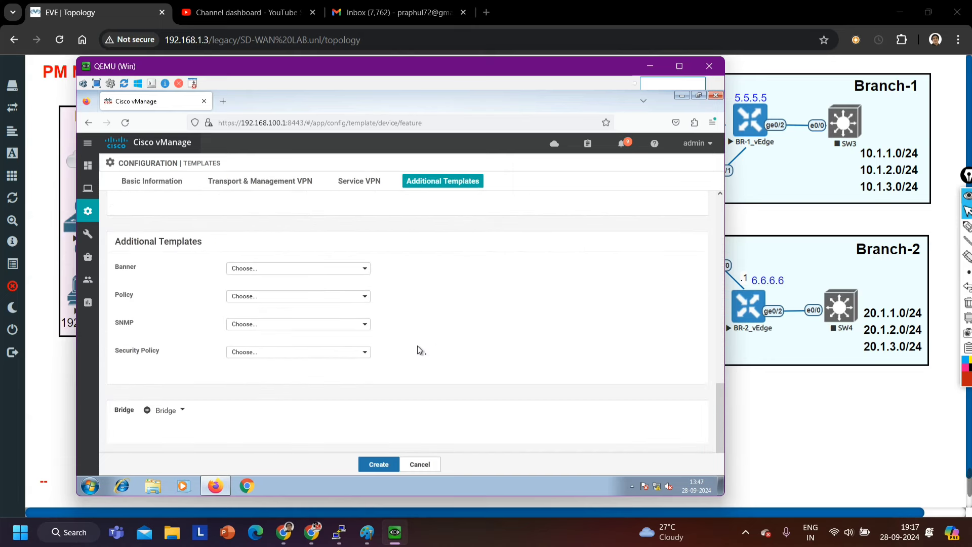
- Start creating a new Banner feature template from the device template's Additional Templates section
scroll(417, 346, up, 1)
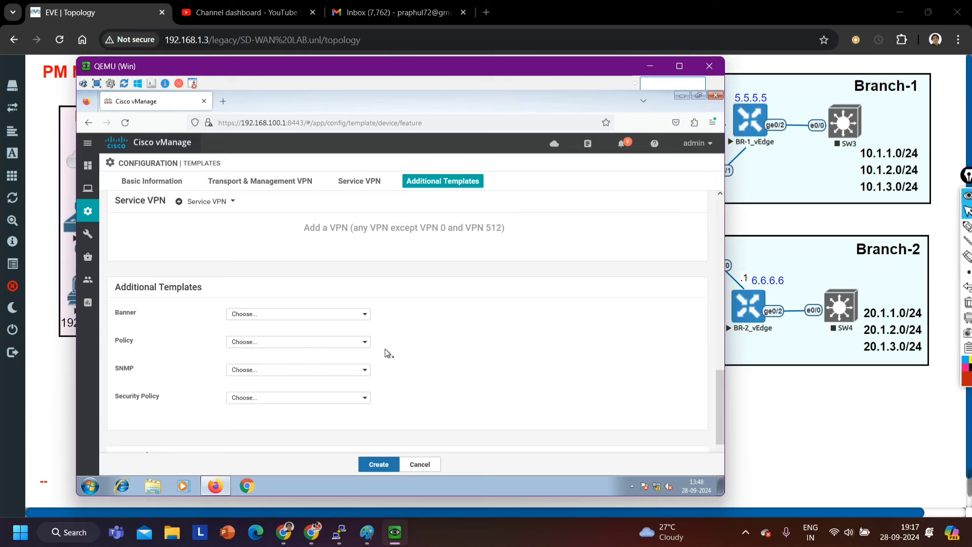
click(262, 315)
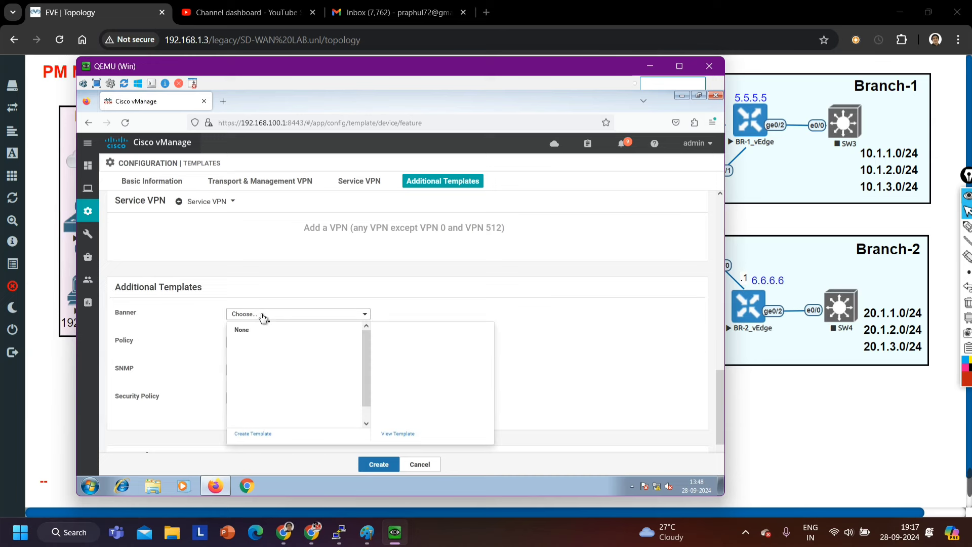
click(254, 434)
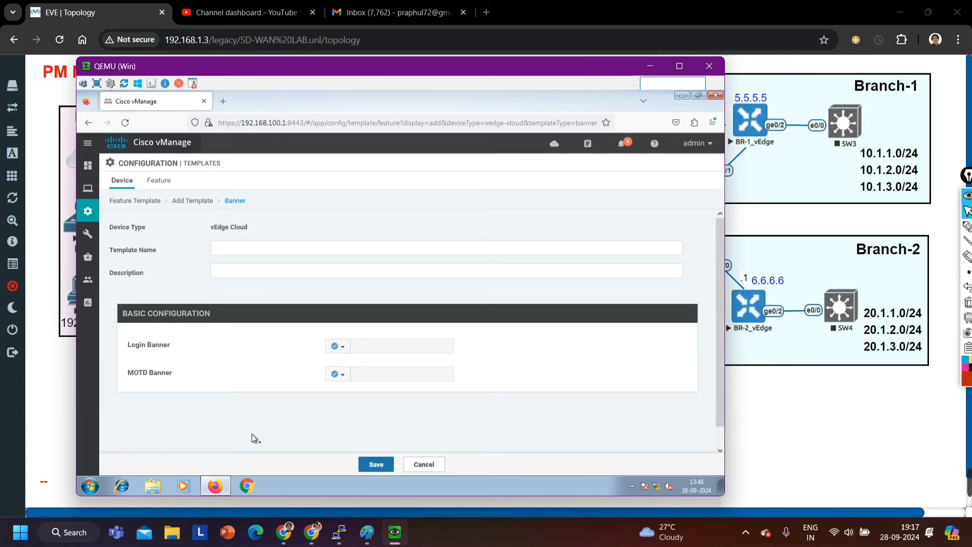
- Name the banner template vEdge-Banner and copy the same text into its description
click(259, 248)
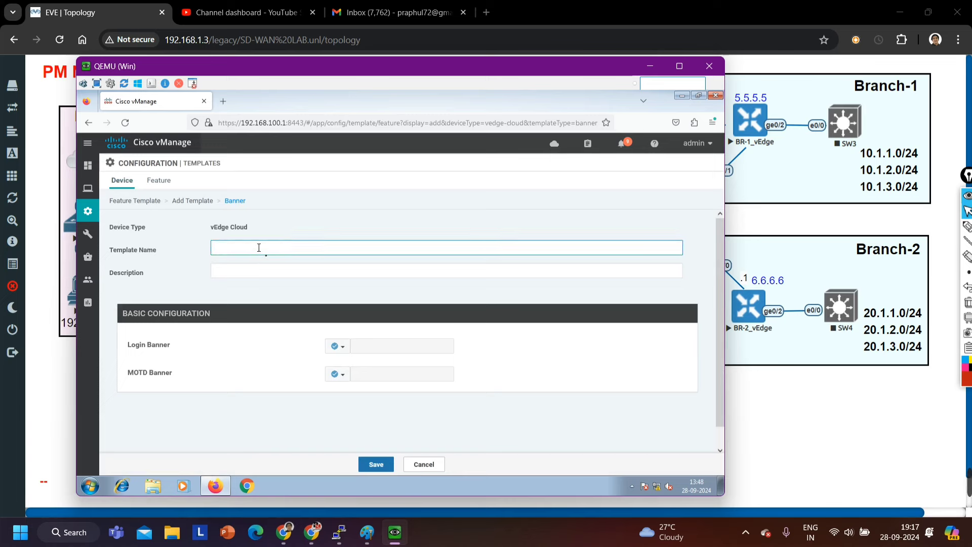
text(vEdge)
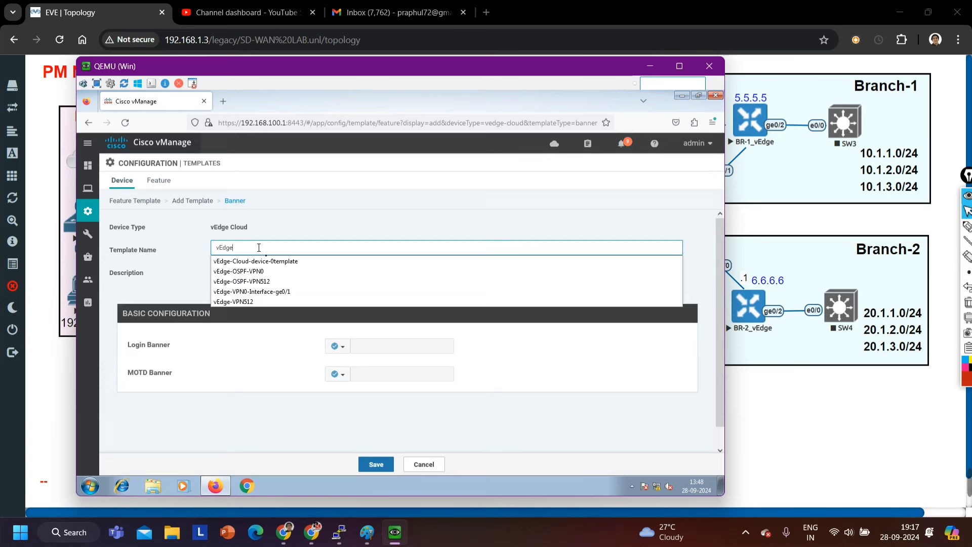
text(-Banner)
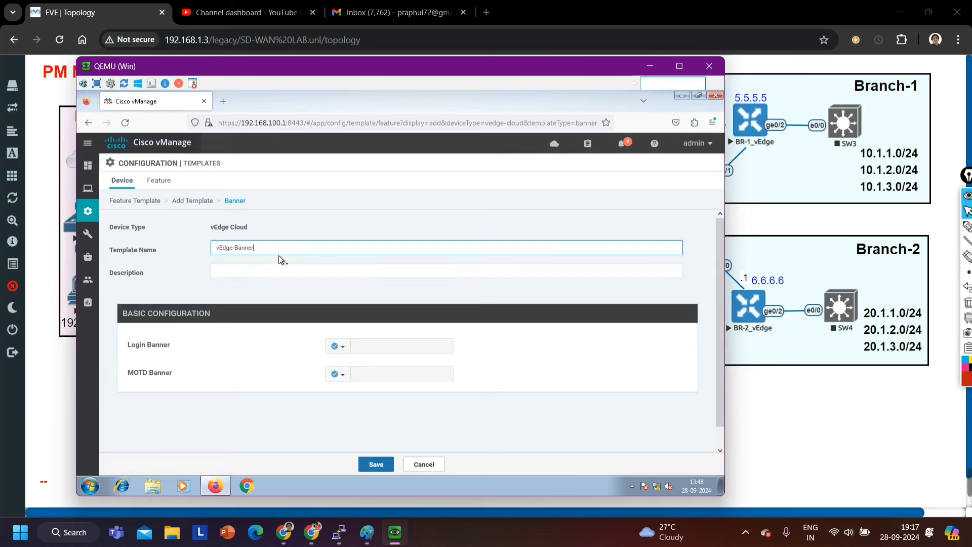
key(ctrl+a)
key(ctrl+c)
click(270, 269)
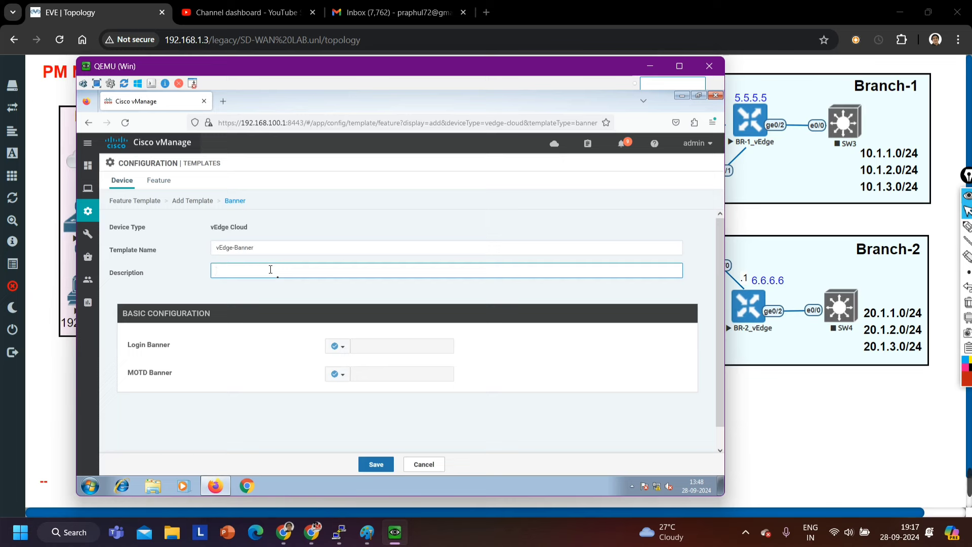
key(ctrl+v)
- Set both the Login Banner and the MOTD Banner to Global scope in the basic configuration
scroll(248, 304, down, 1)
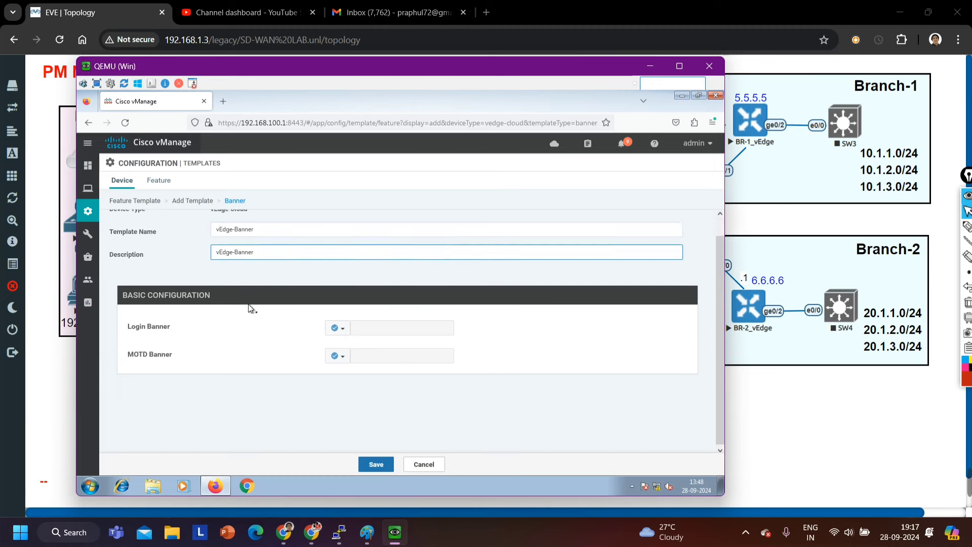
click(343, 329)
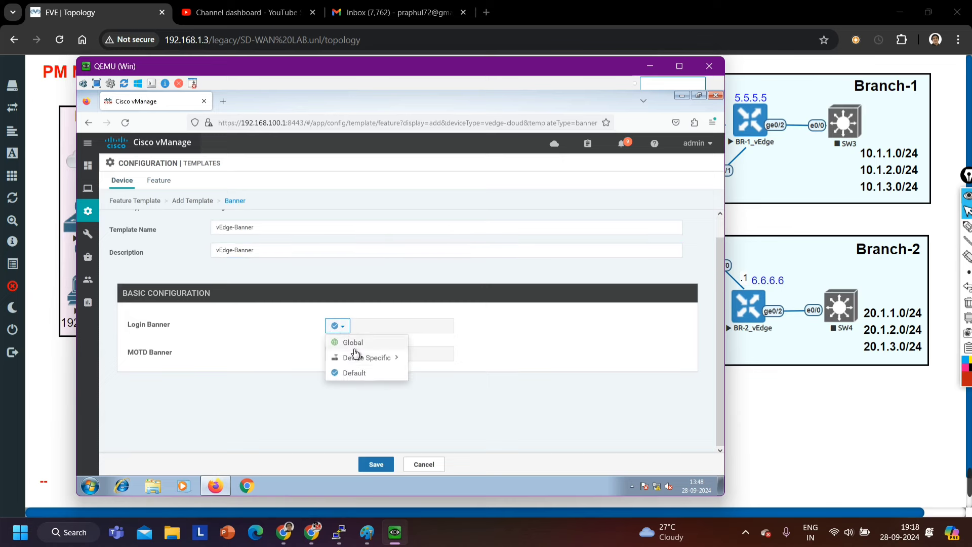
click(354, 345)
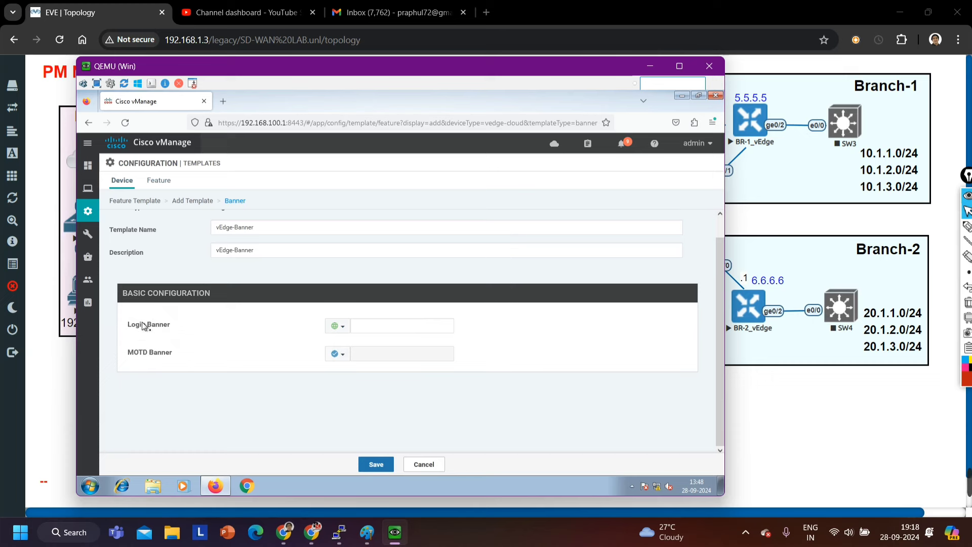
mouse_move(143, 327)
click(340, 354)
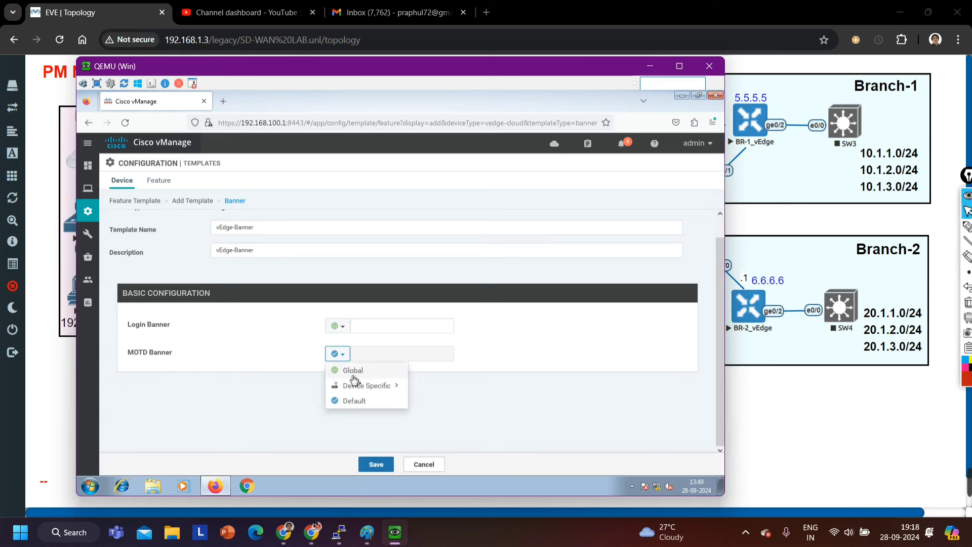
click(349, 370)
- Enter "Only PM Networking Employees should access this device" as the Login Banner text
click(384, 327)
text(Onl)
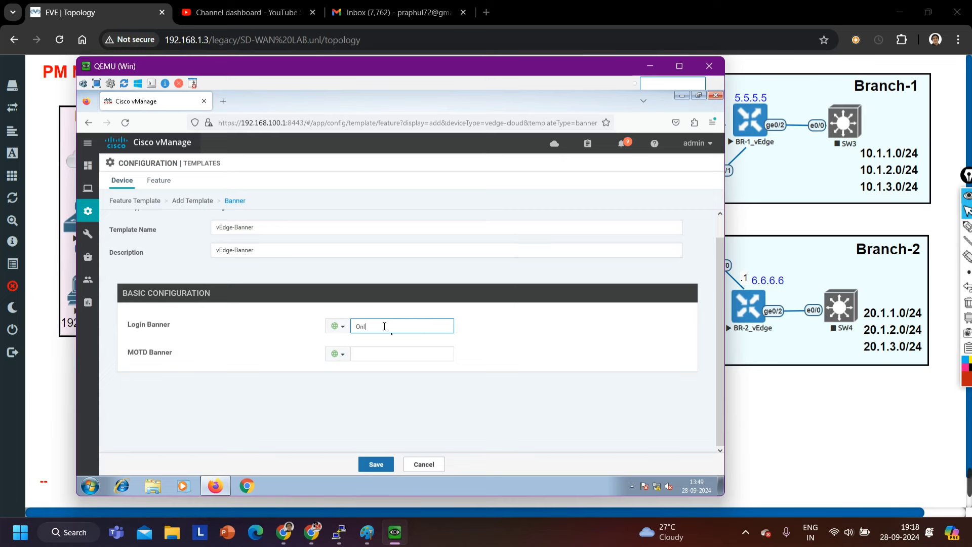
text(y)
text( PM Netw)
text(orking Em)
text(ploy)
text(ees)
text( should ac)
text(cess t)
text(his device)
- Enter "Welcome to PM Networkig Network" as the MOTD Banner text and save the banner template
click(388, 353)
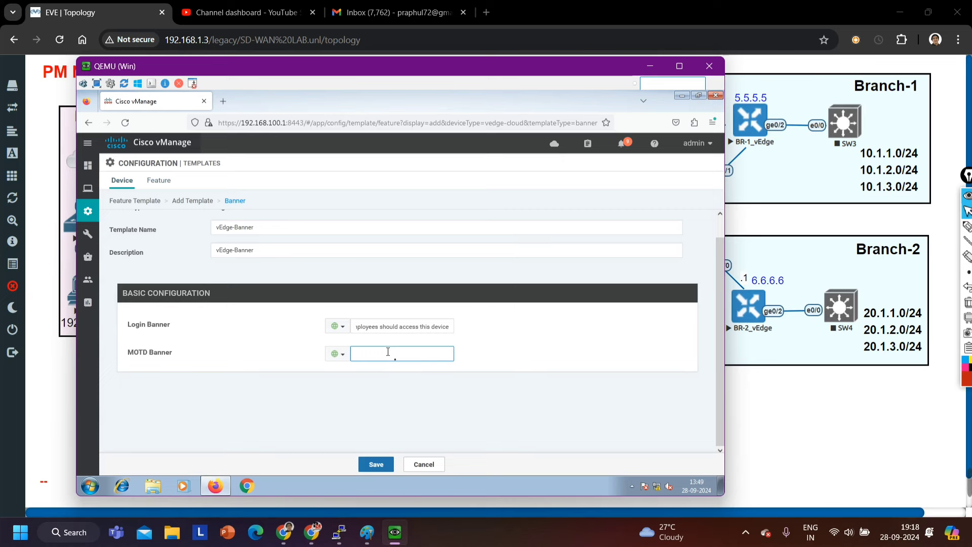
text(Welcome to PM Networkig Network)
click(371, 465)
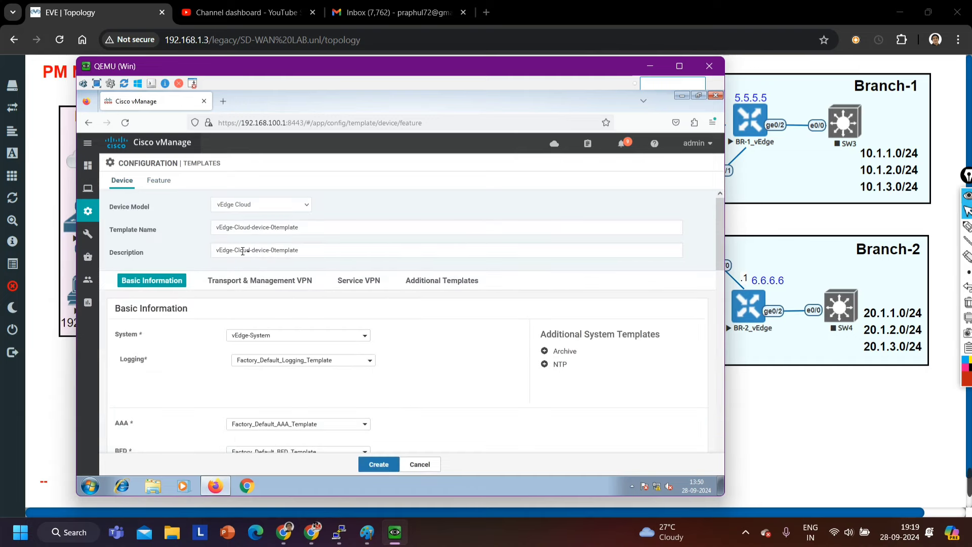
- Check through the vEdge Cloud device template, create it, and widen the Name column in the device template list
scroll(340, 326, down, 10)
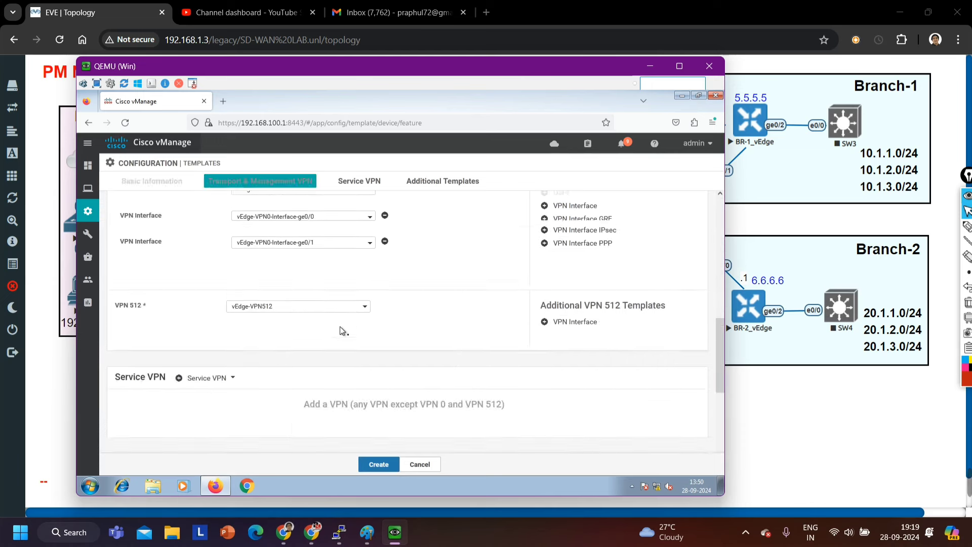
scroll(454, 335, up, 10)
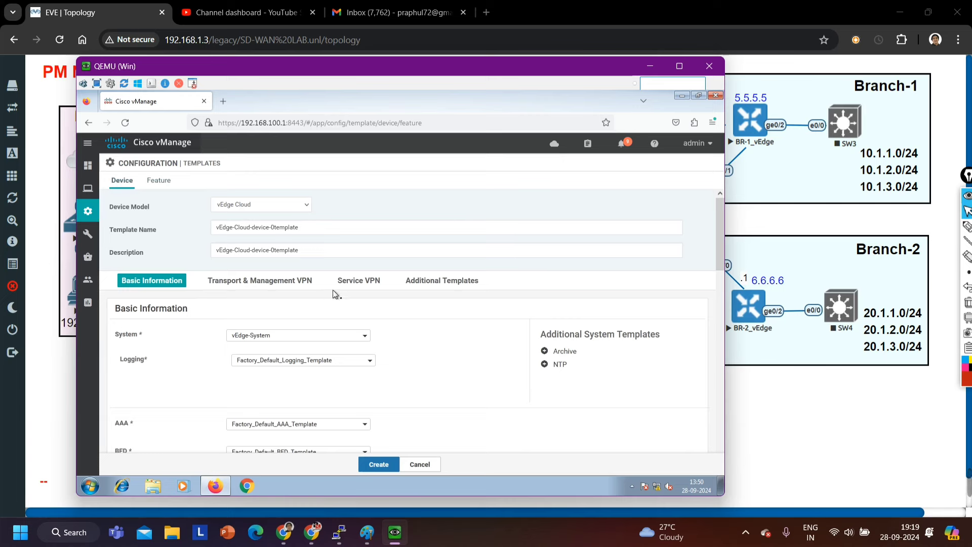
click(380, 465)
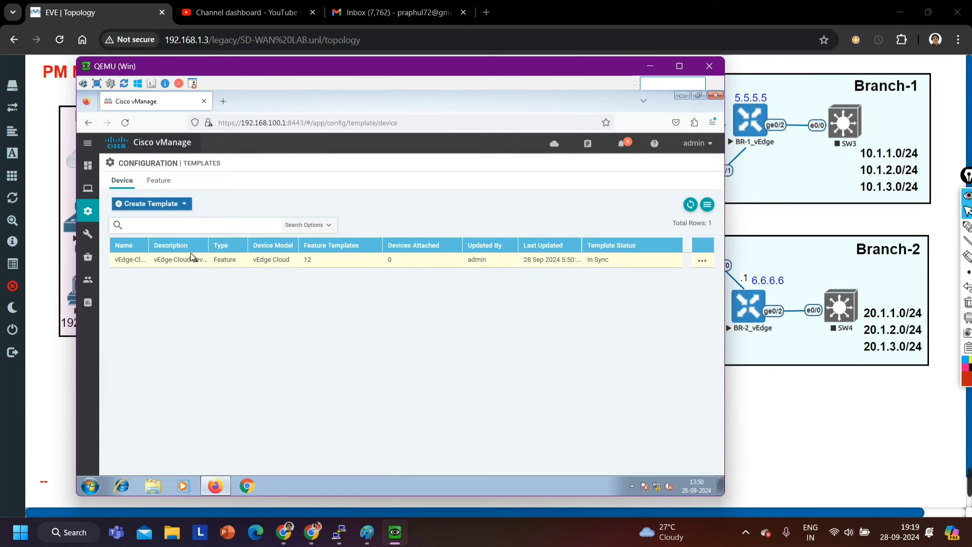
drag(148, 245, 216, 245)
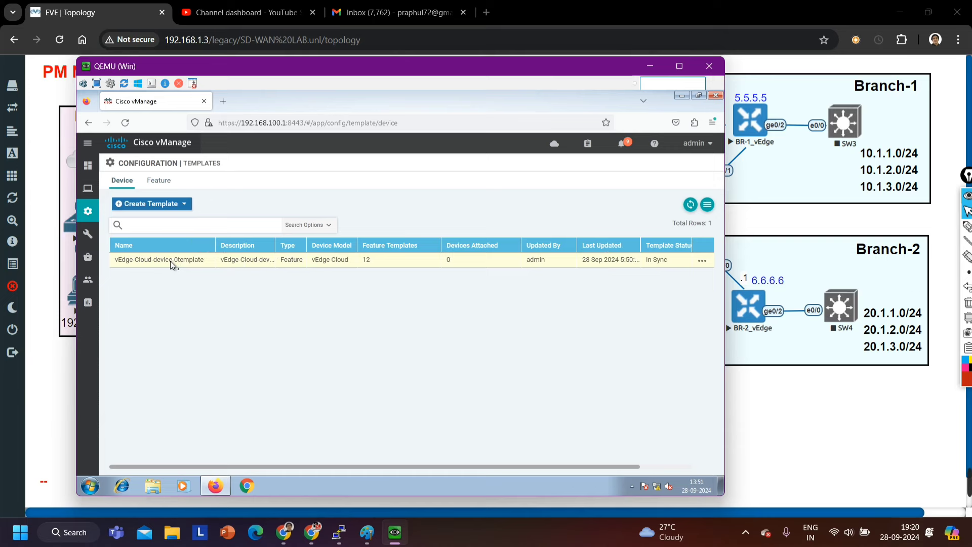
- Edit the device template, set both its name and description to vEdge-Cloud-device-template, and save the update
click(703, 261)
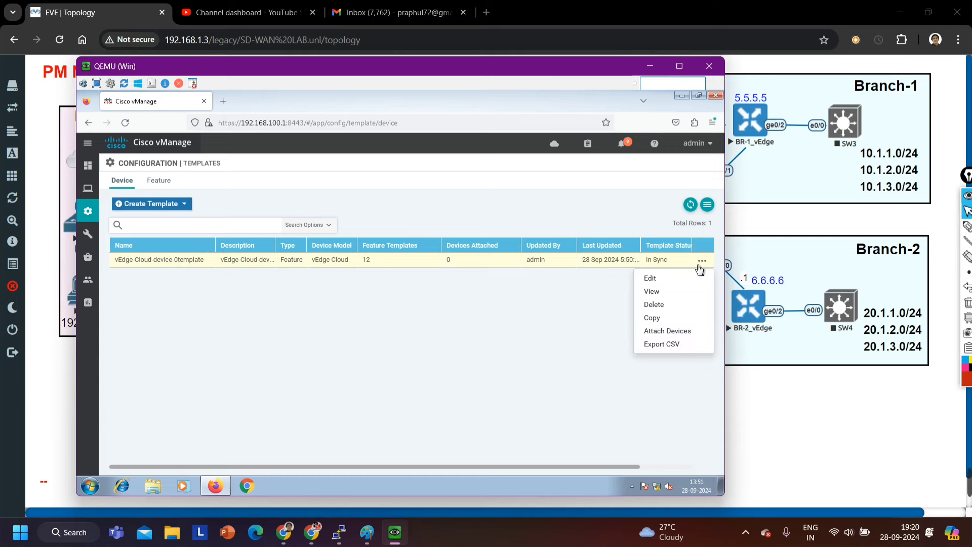
click(664, 280)
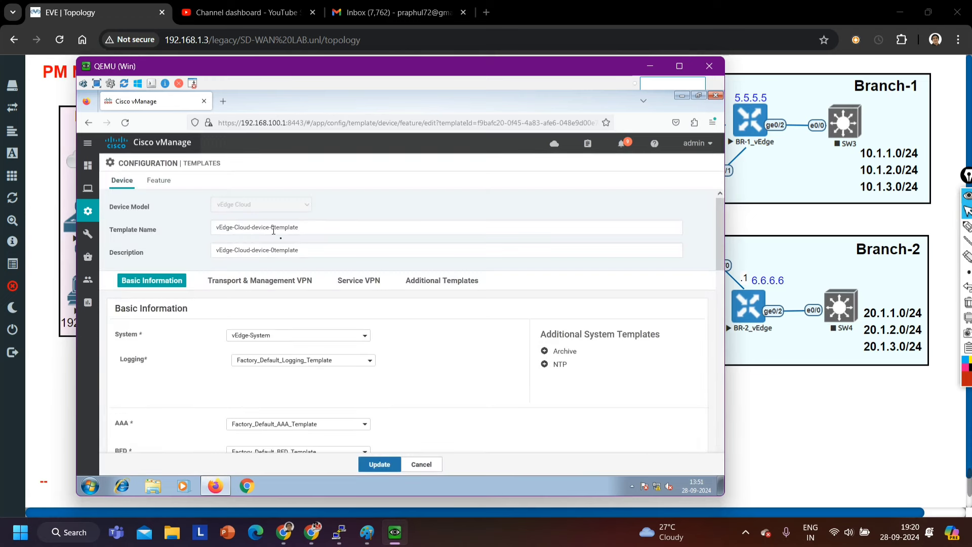
click(272, 229)
key(Delete)
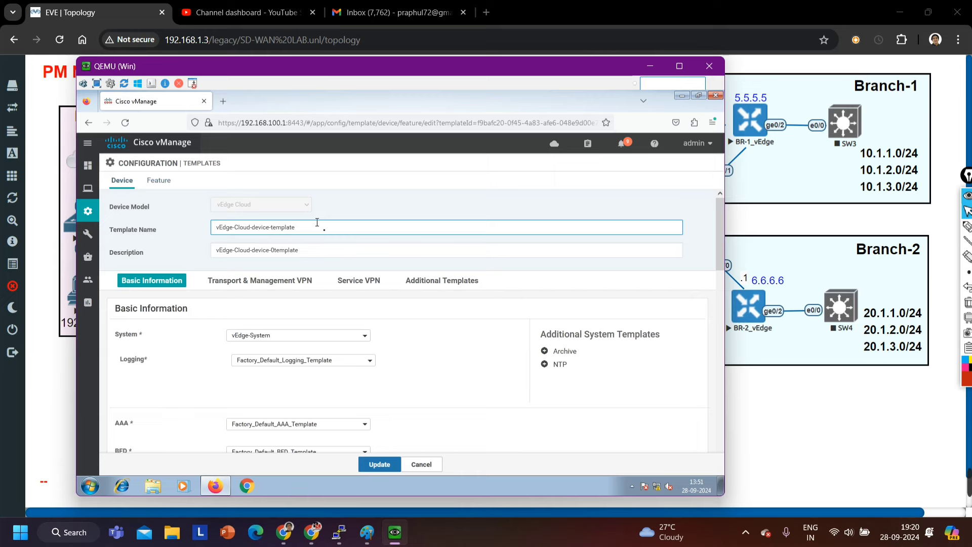
key(ctrl+a)
key(ctrl+c)
click(315, 250)
key(ctrl+a)
key(ctrl+v)
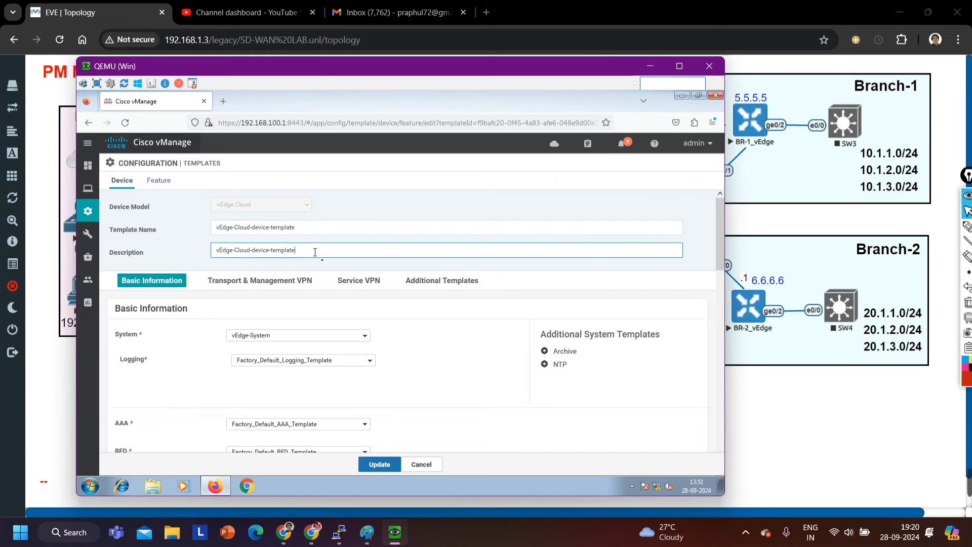
click(379, 463)
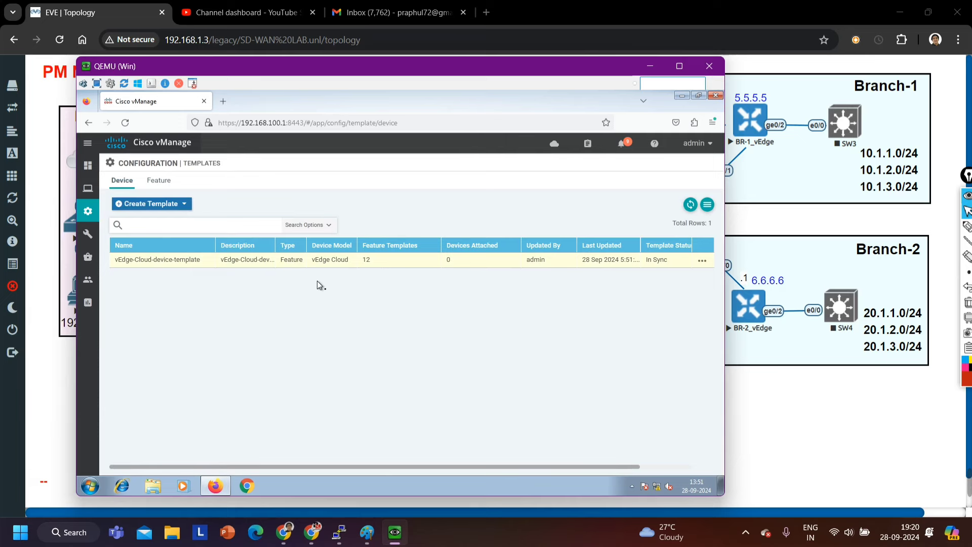
- Attach the BR-1_vEdge device to the vEdge-Cloud-device-template
click(702, 262)
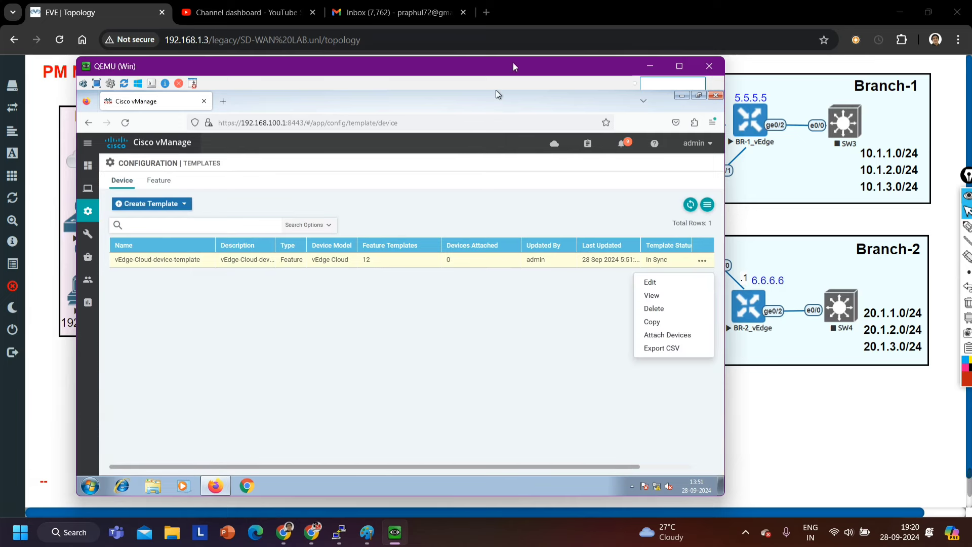
drag(515, 67, 393, 78)
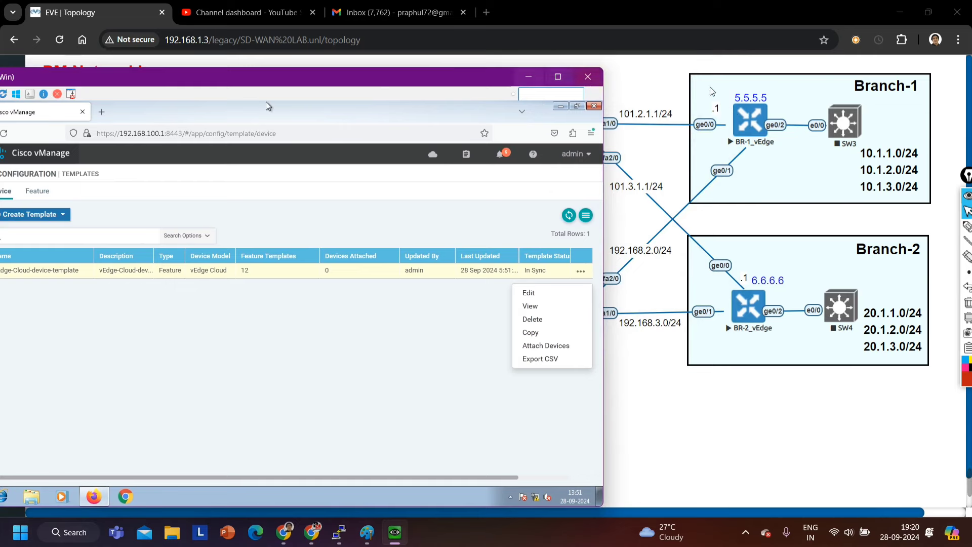
drag(443, 81, 552, 55)
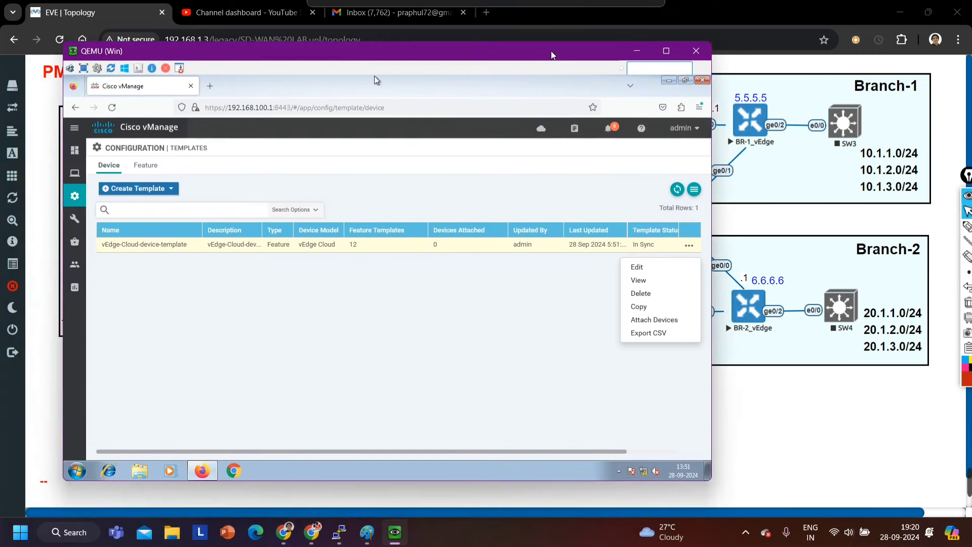
click(683, 320)
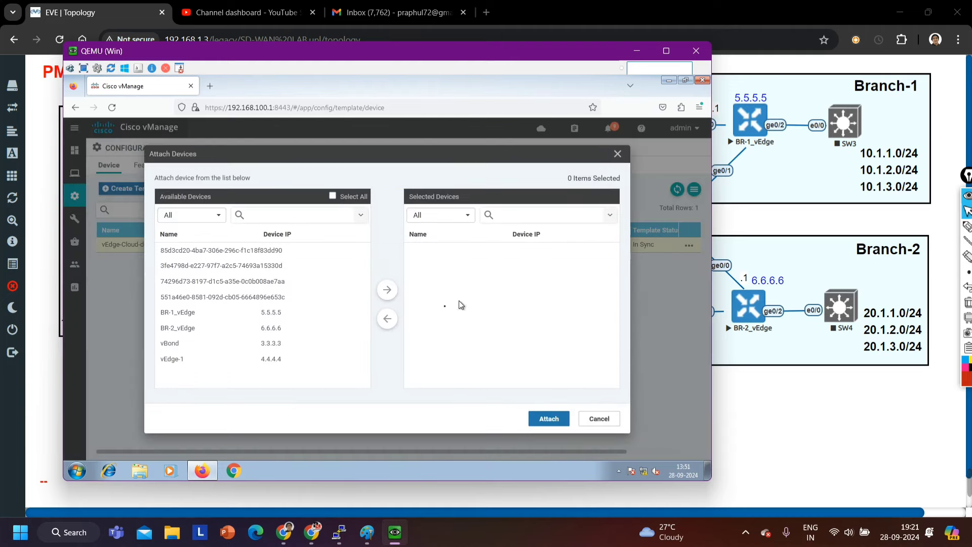
click(248, 313)
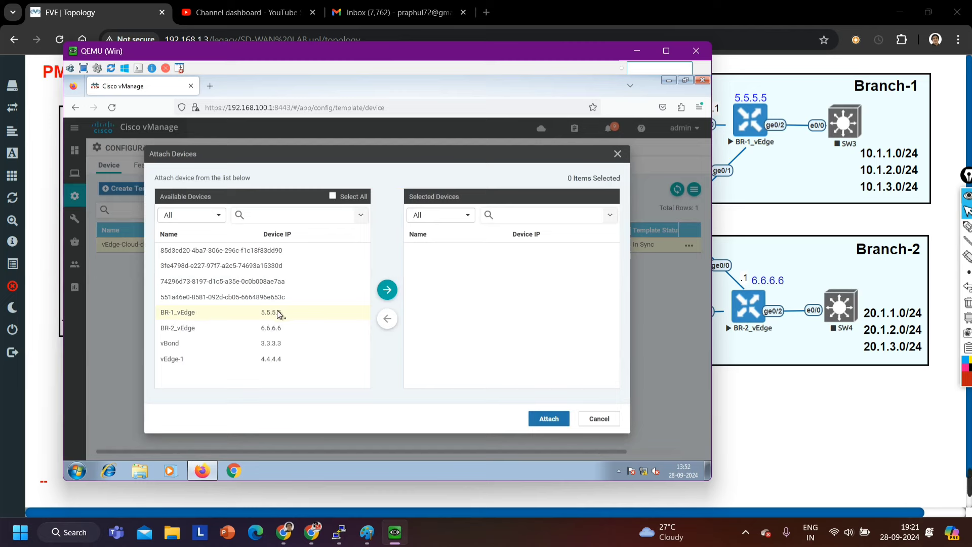
click(387, 290)
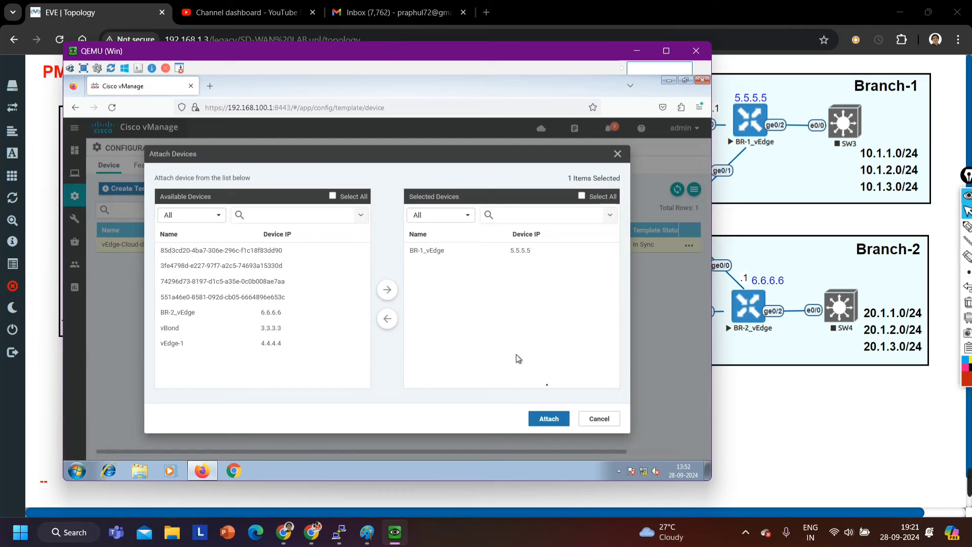
click(452, 253)
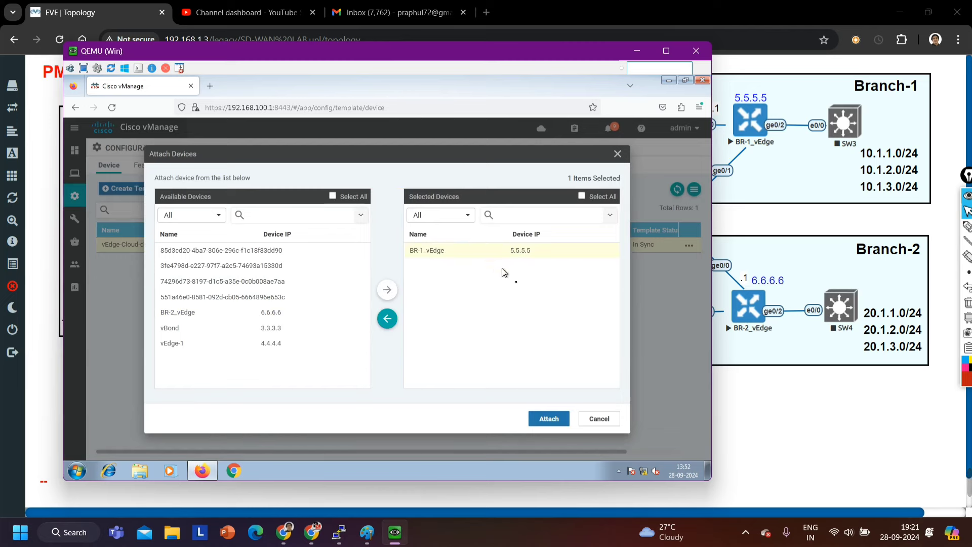
click(551, 419)
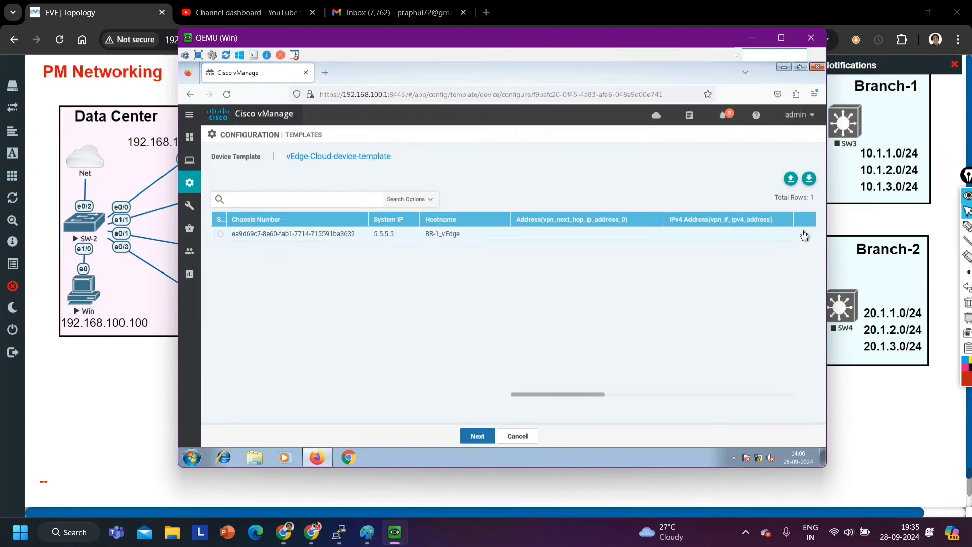
- Open the device template variables for BR-1_vEdge and set the VPN next hop IP address to 101.2.1.2
drag(607, 38, 536, 39)
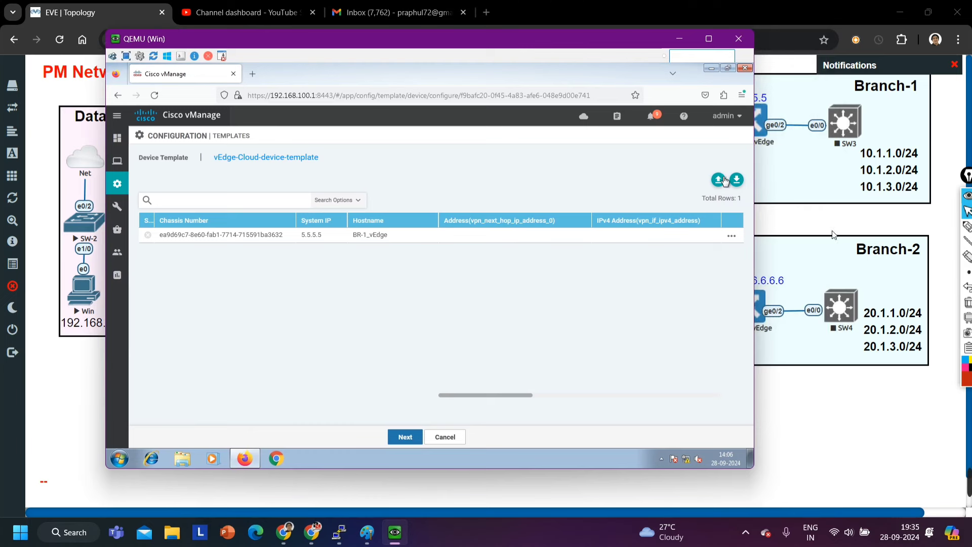
click(733, 238)
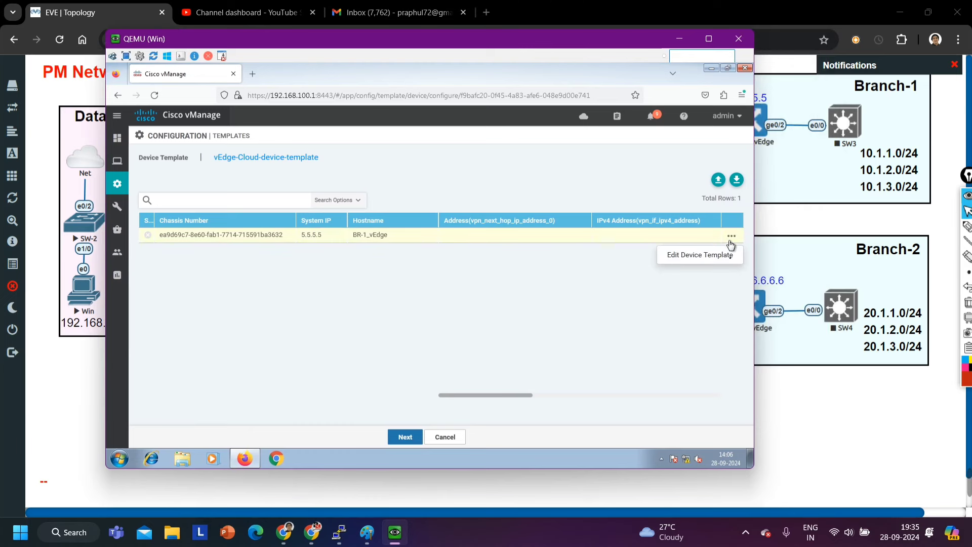
click(705, 256)
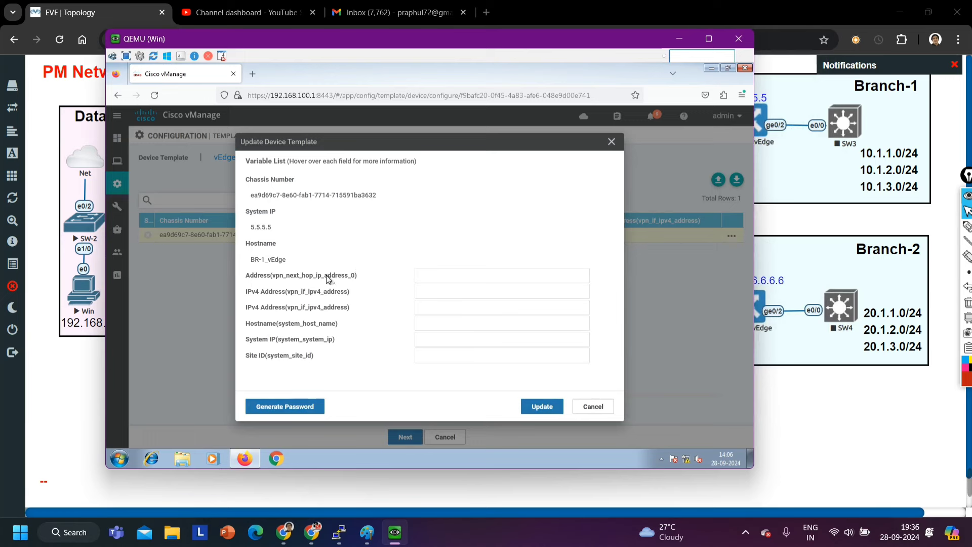
mouse_move(327, 278)
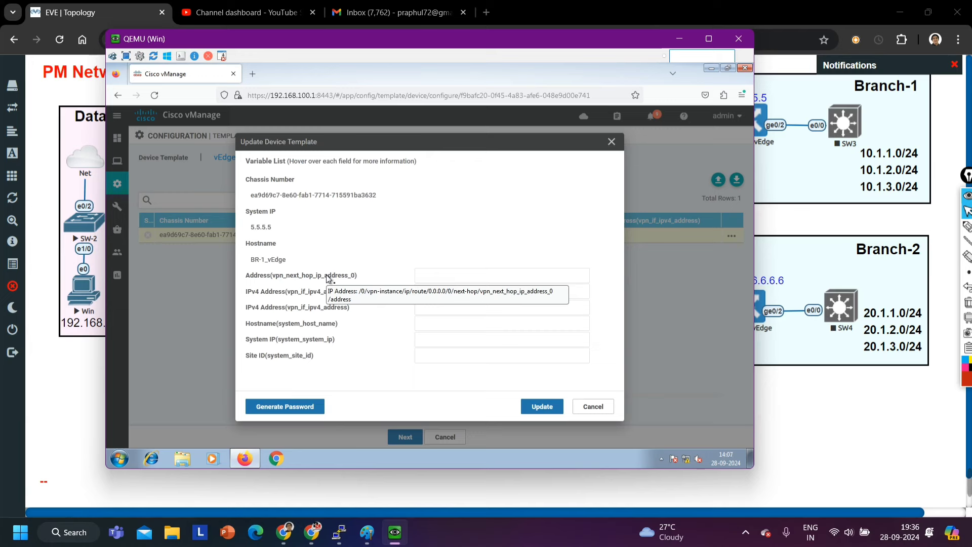
click(453, 277)
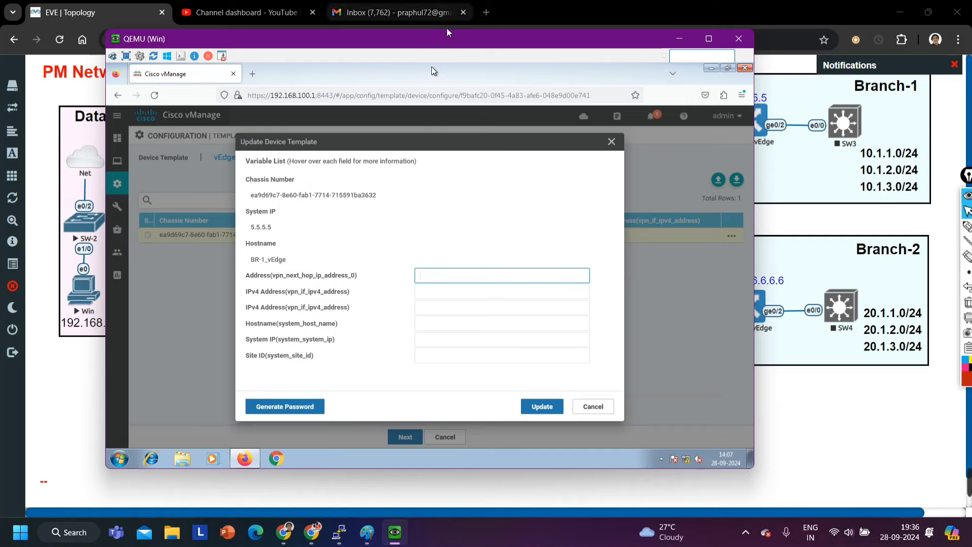
drag(447, 35, 374, 41)
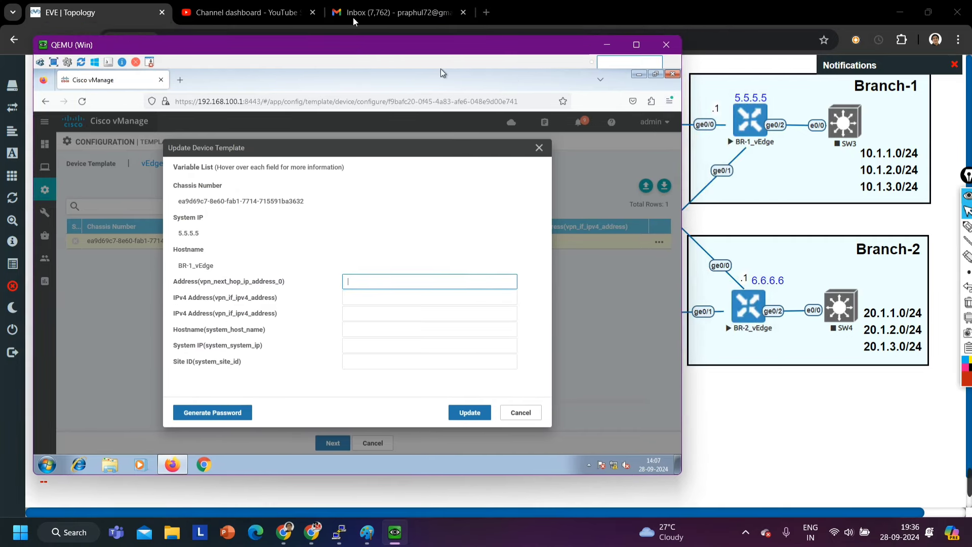
drag(325, 47, 468, 160)
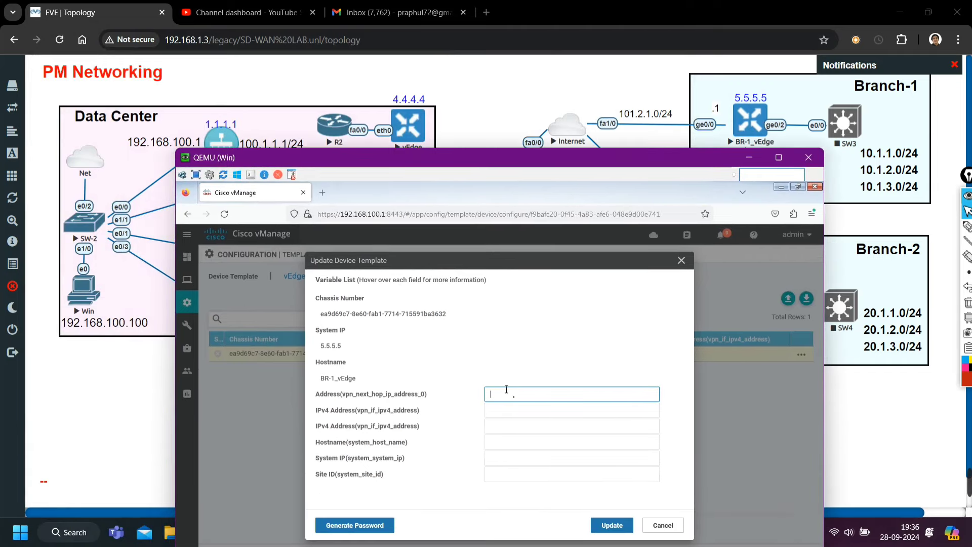
text(101.2.1.2)
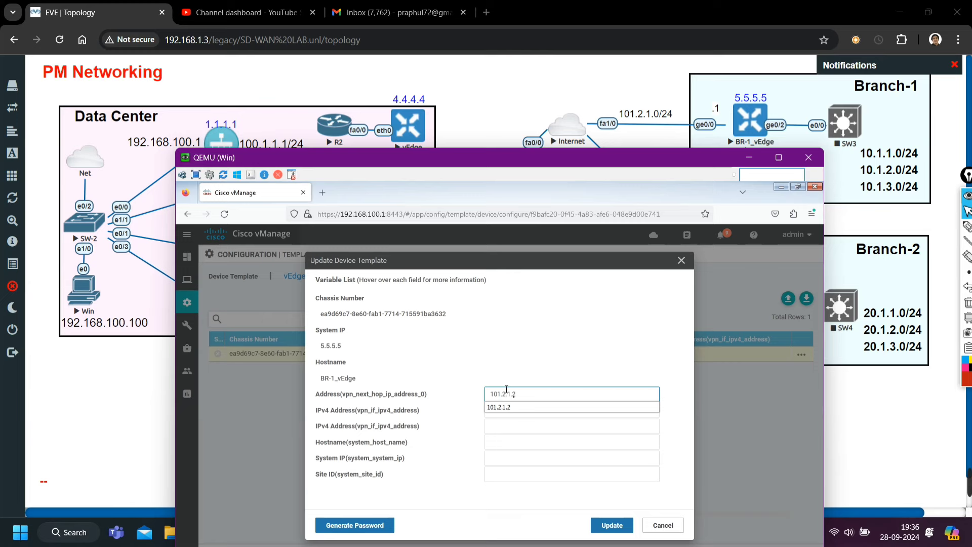
key(Return)
- Set the IPv4 address of VPN 0 interface ge0/1 to 192.168.2.1/24 in the BR-1_vEdge variables
click(522, 441)
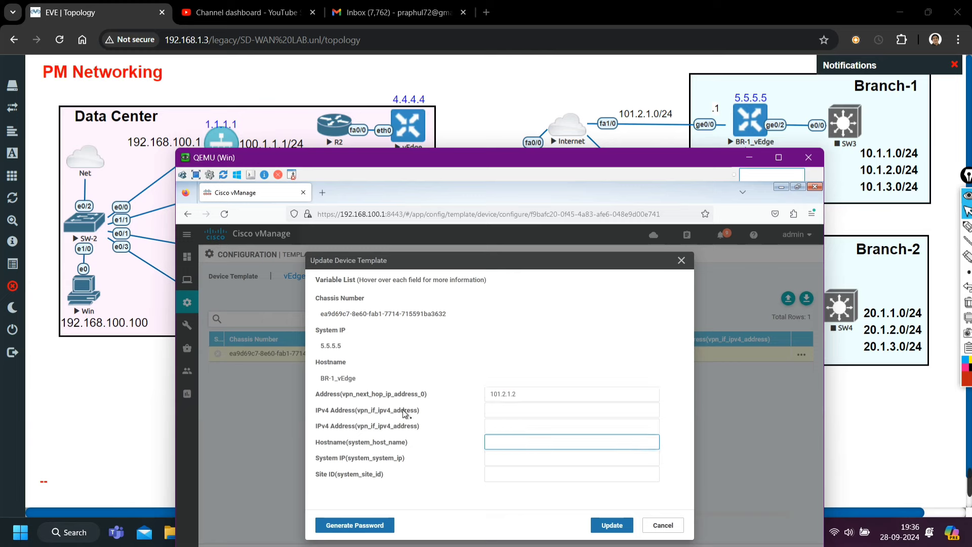
click(404, 413)
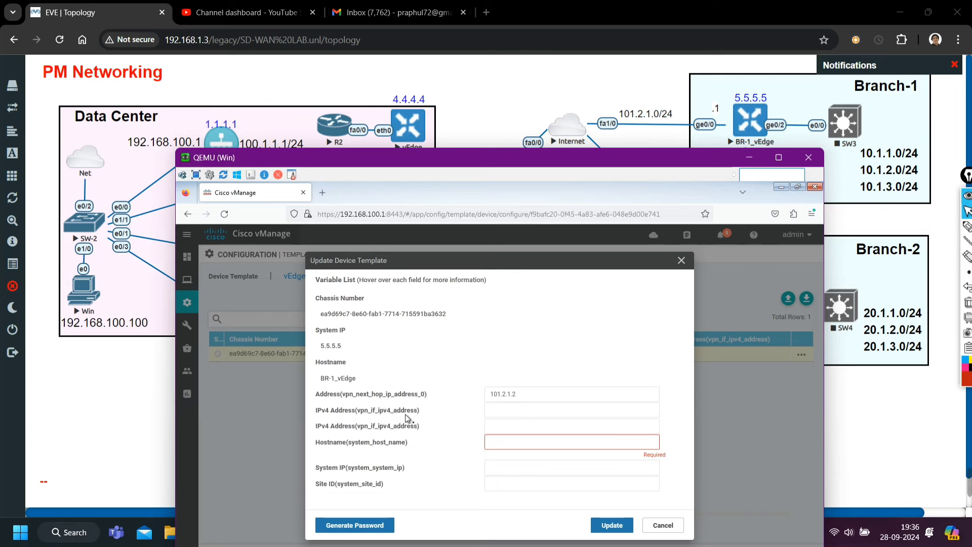
mouse_move(410, 414)
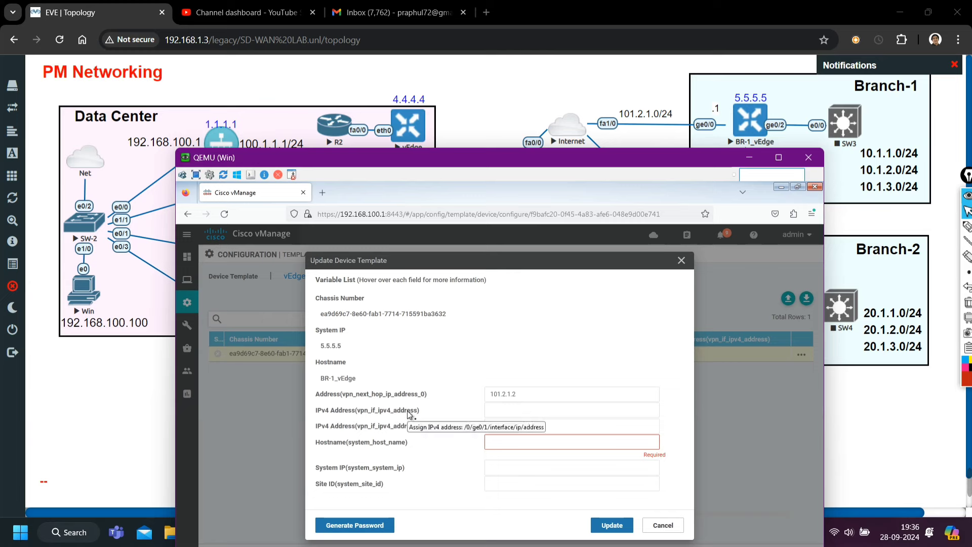
click(506, 408)
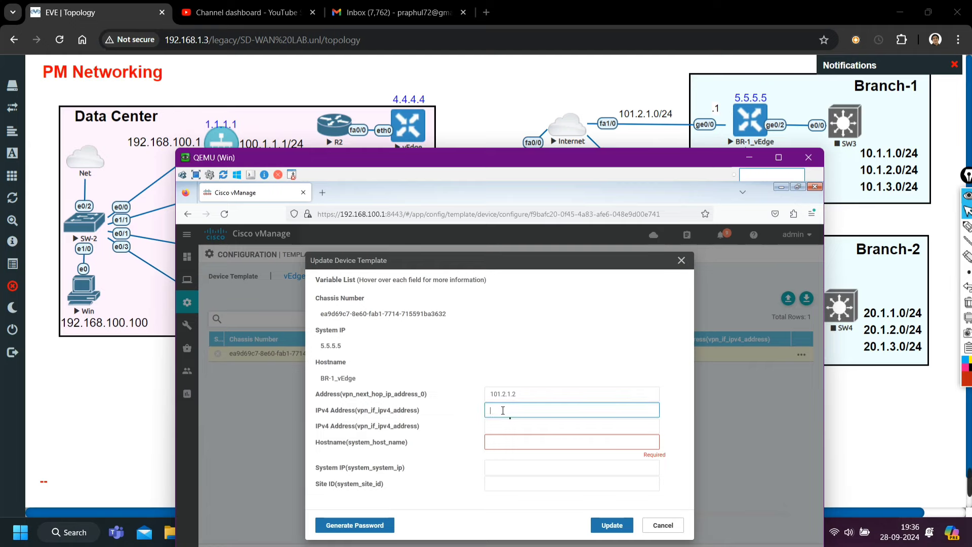
drag(618, 156, 391, 69)
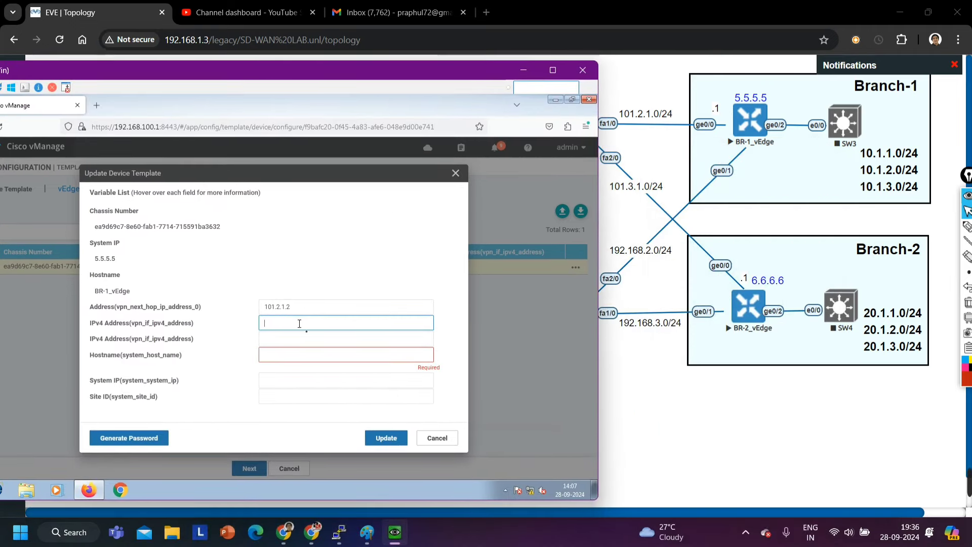
text(192.)
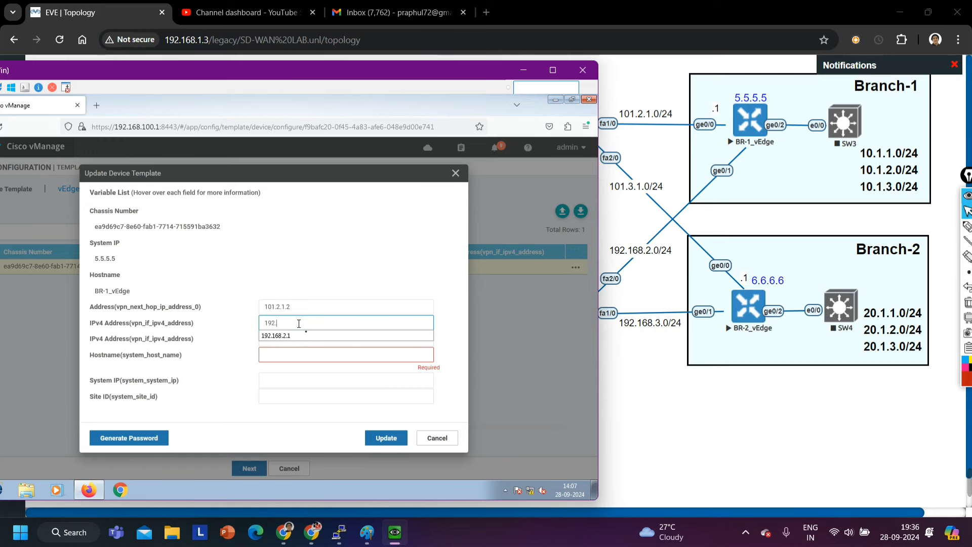
text(168.2.1/24)
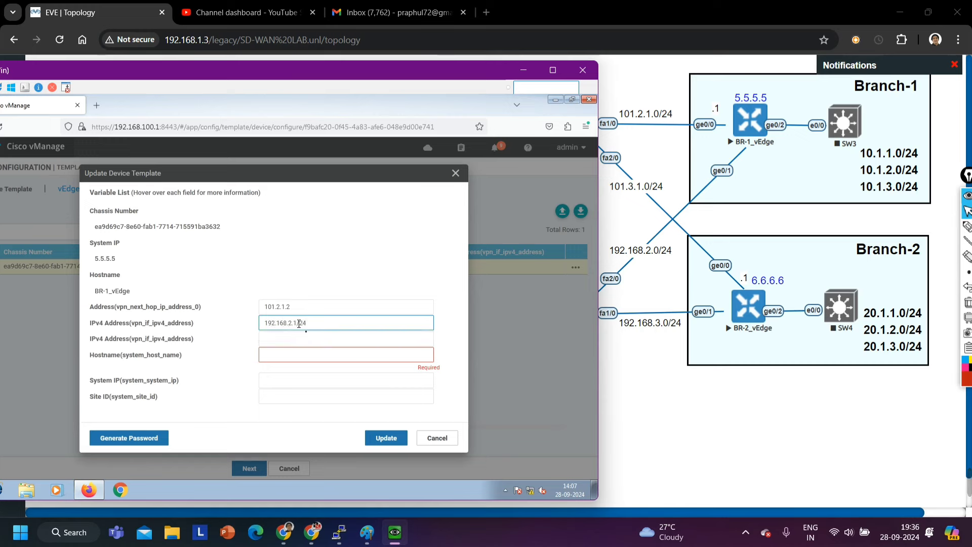
- Set the IPv4 address of VPN 0 interface ge0/0 to 101.2.1.1/24
click(170, 342)
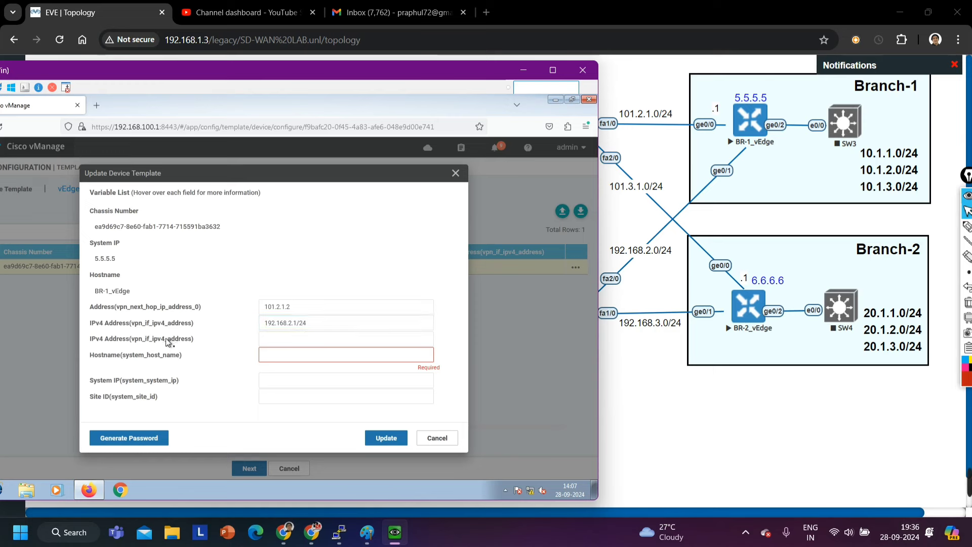
mouse_move(160, 343)
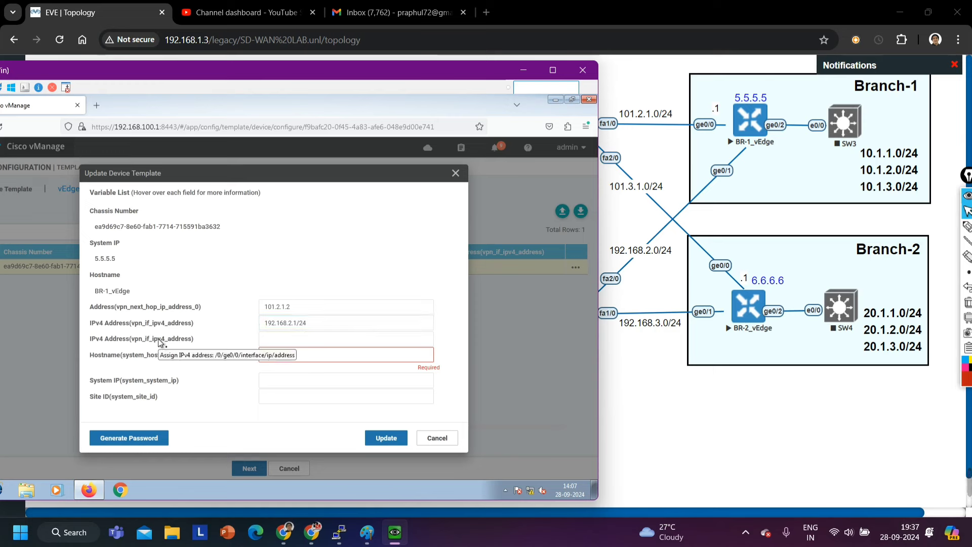
click(307, 340)
text(1)
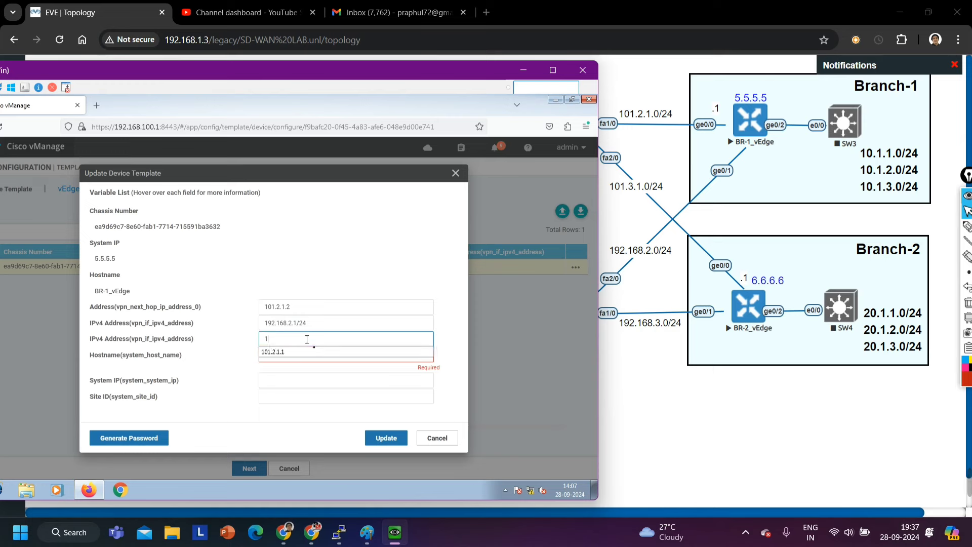
text(01.2.1.1/24)
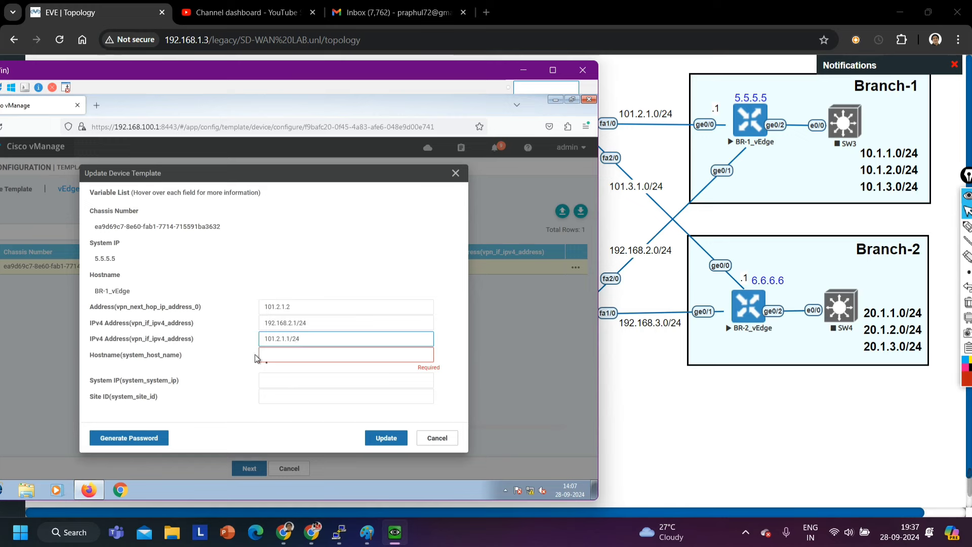
- Set the hostname to BR-1_vEdge, system IP to 5.5.5.5 and site ID to 1, and save the device variables
click(283, 356)
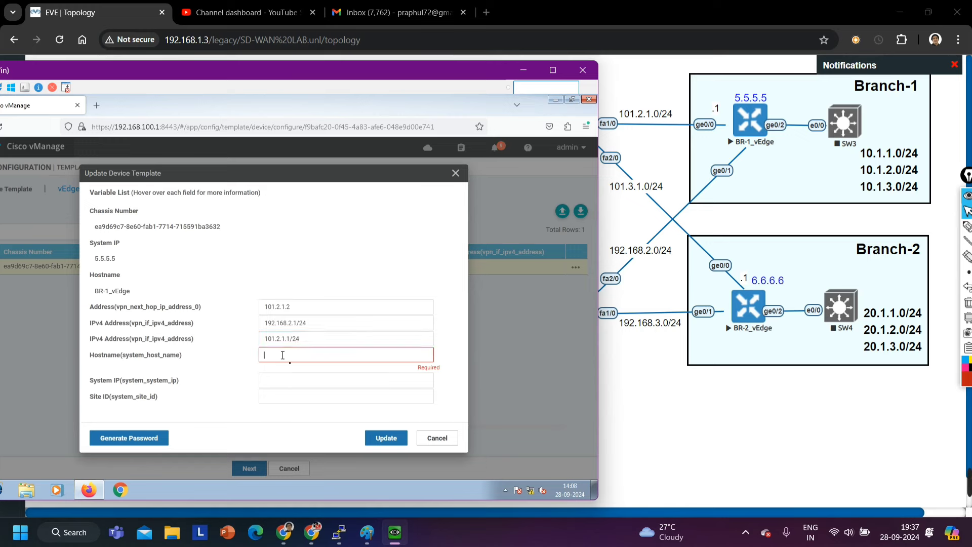
text(BR-1_vEdge)
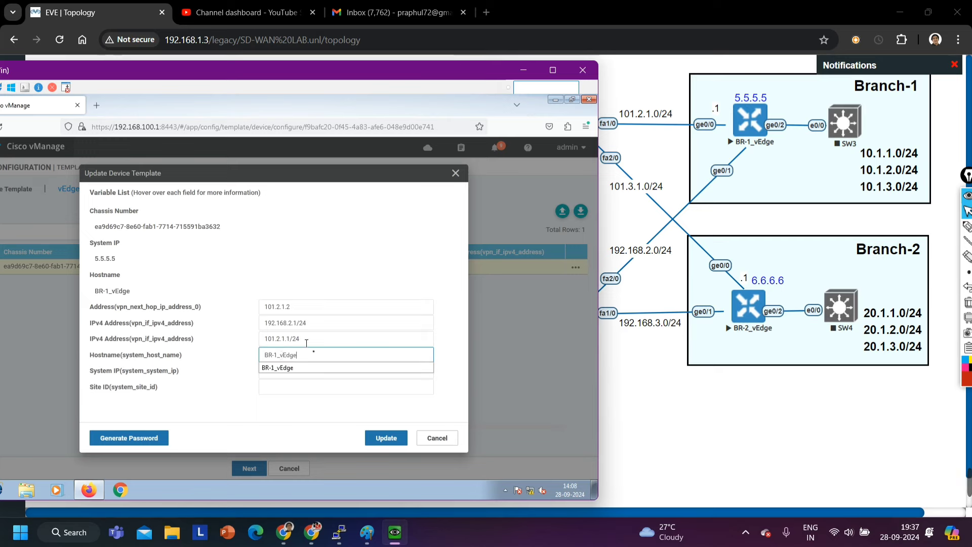
click(248, 371)
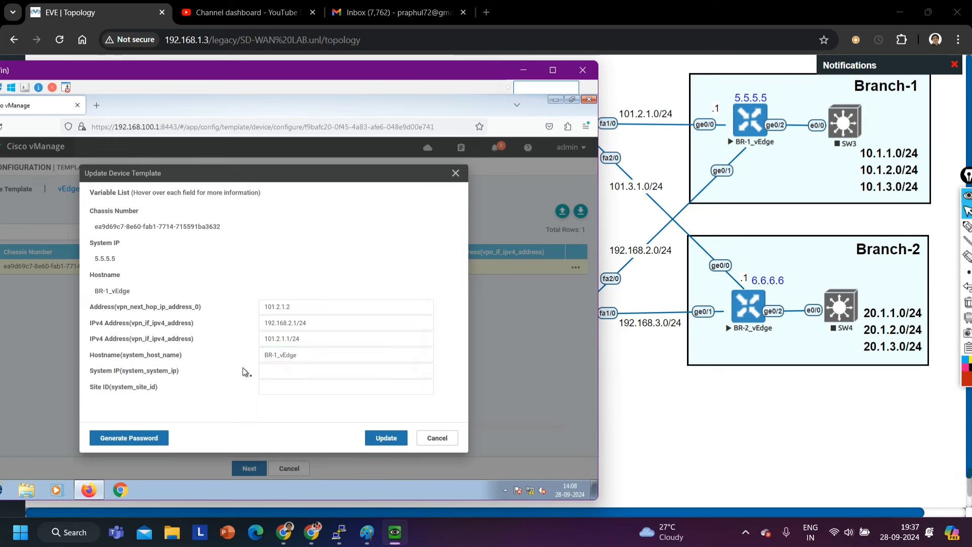
click(288, 373)
text(5.5.5)
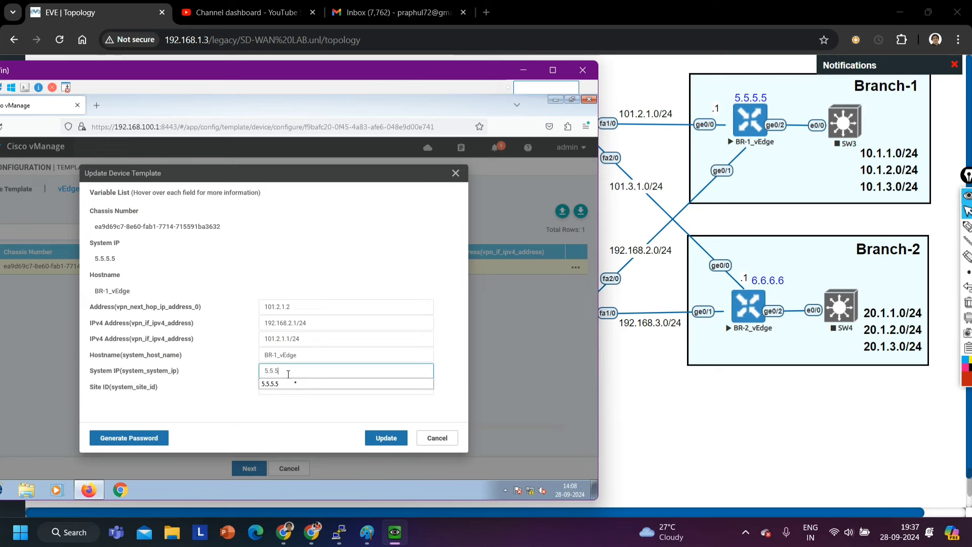
text(.5)
click(224, 397)
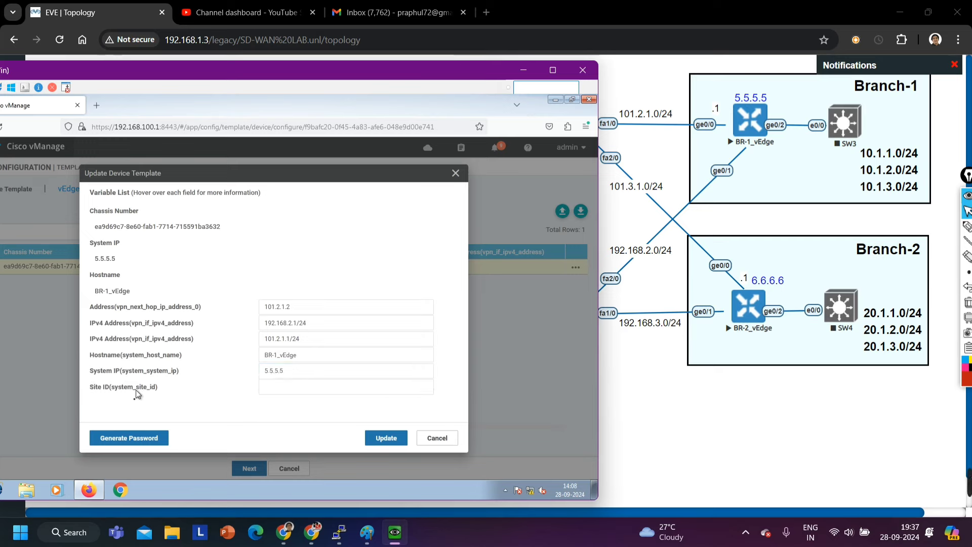
click(276, 387)
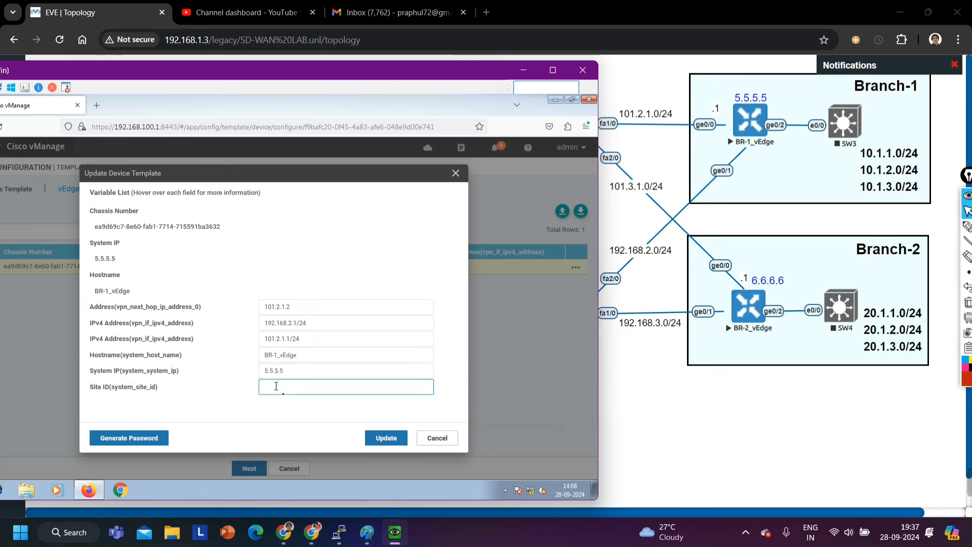
text(1)
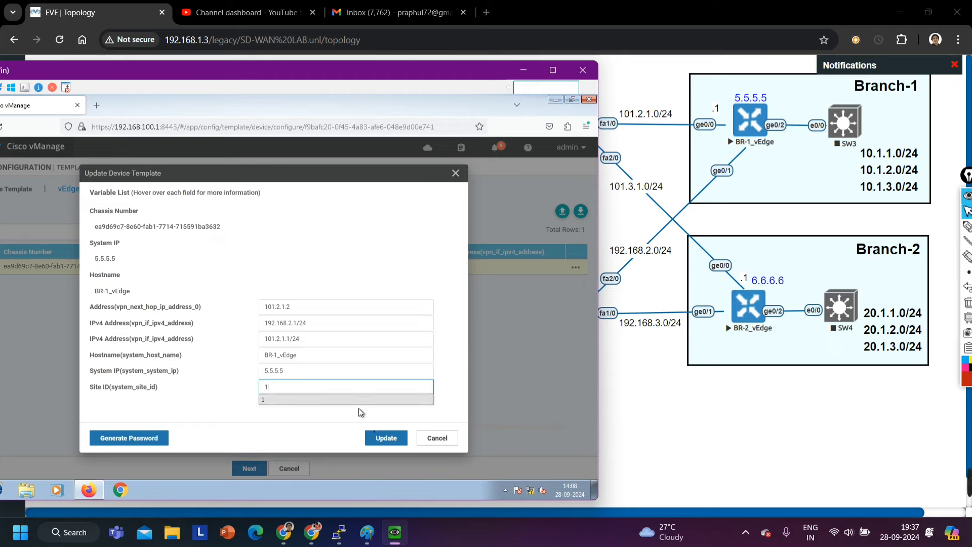
click(382, 438)
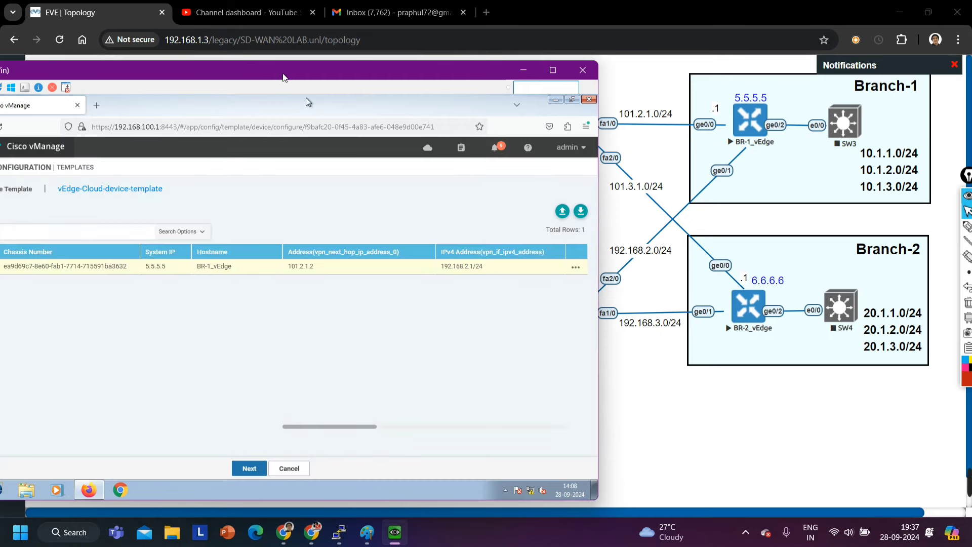
- Continue to the configuration preview and push the vEdge-Cloud-device-template configuration to BR-1_vEdge
drag(285, 76, 402, 74)
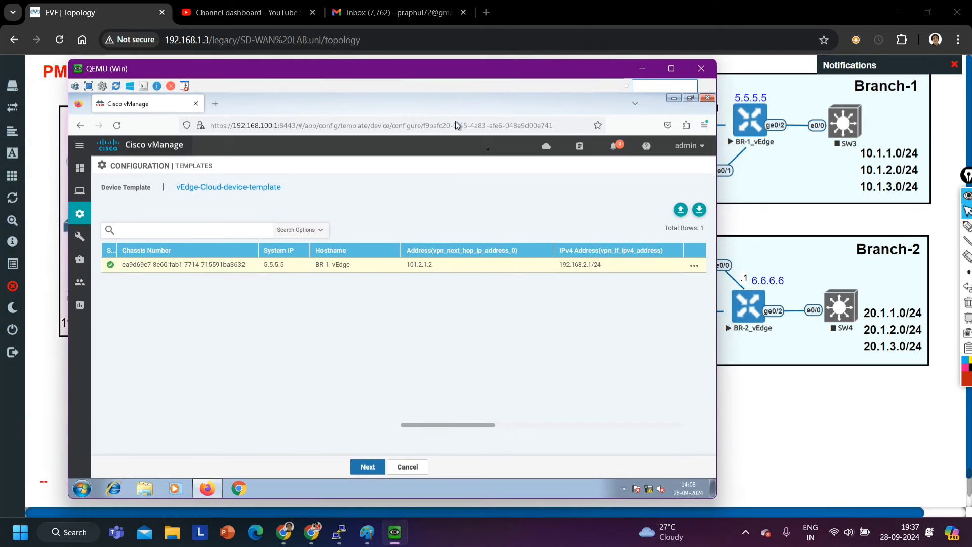
click(695, 266)
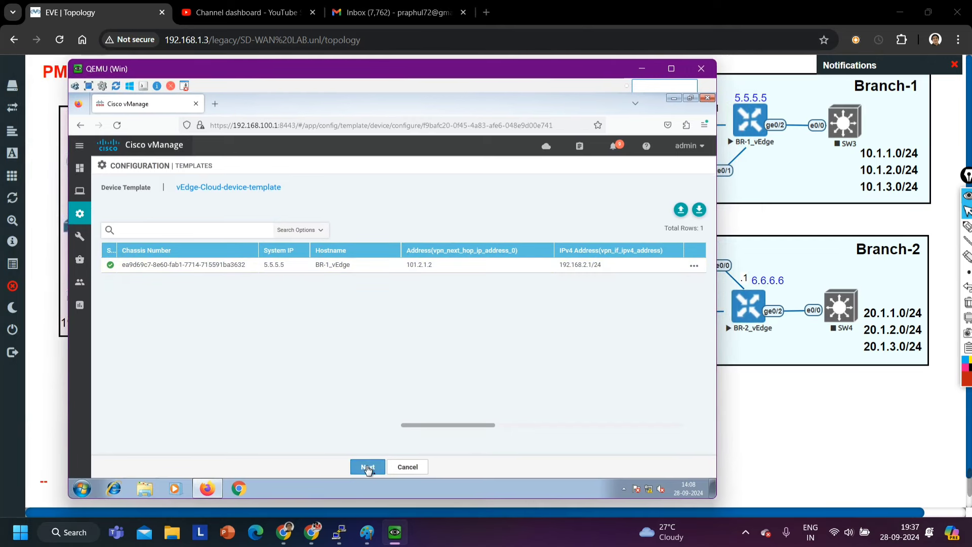
click(367, 467)
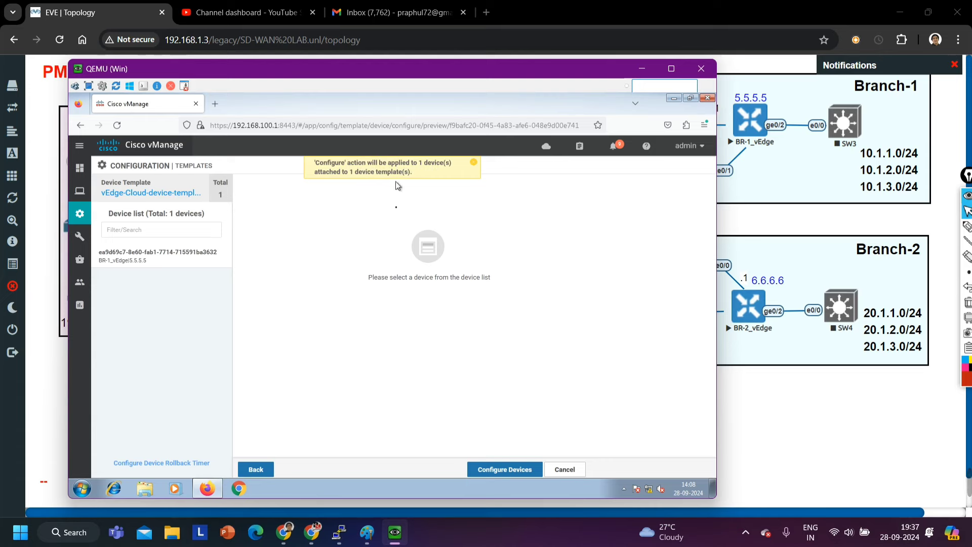
click(498, 470)
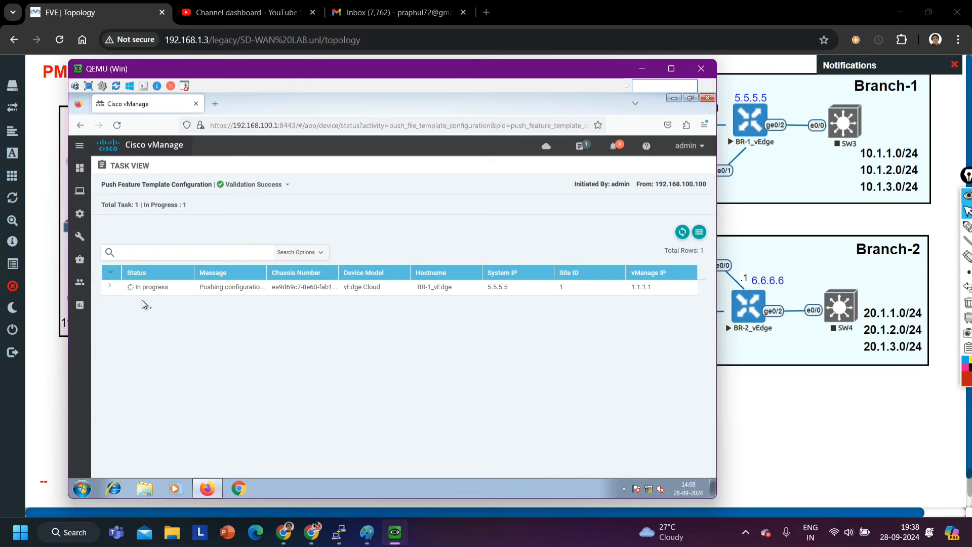
- Expand the BR-1_vEdge push task log and read through its messages for the cause of the error
click(110, 288)
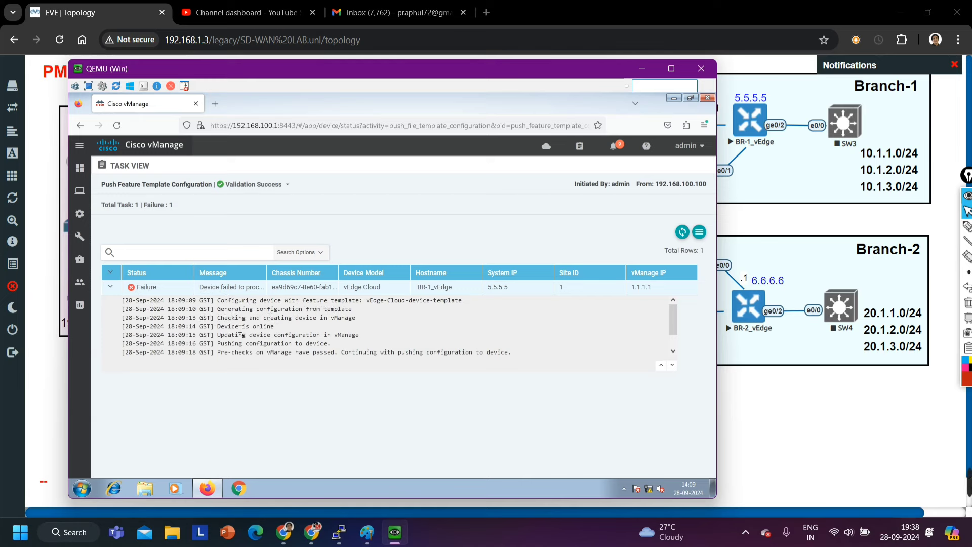
drag(221, 343, 324, 343)
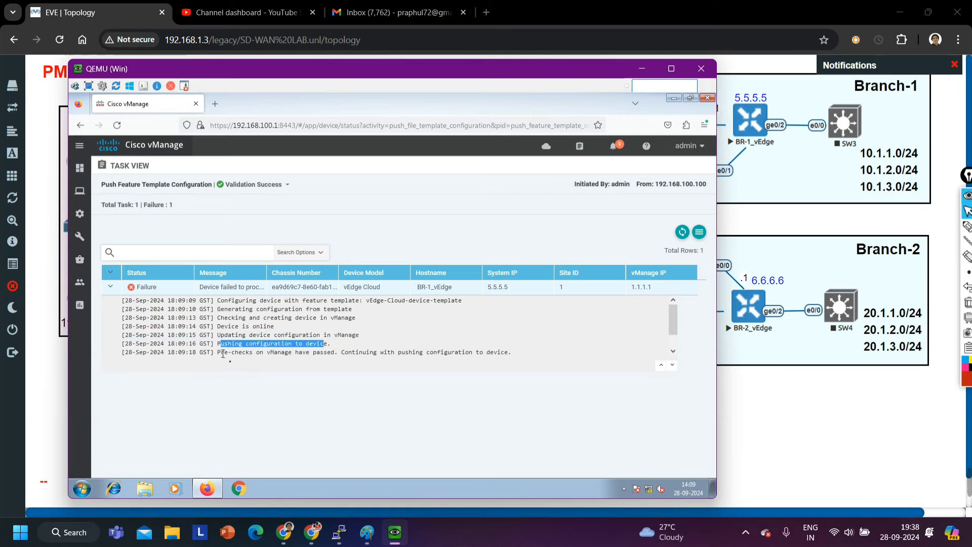
drag(222, 352, 294, 351)
drag(318, 352, 518, 330)
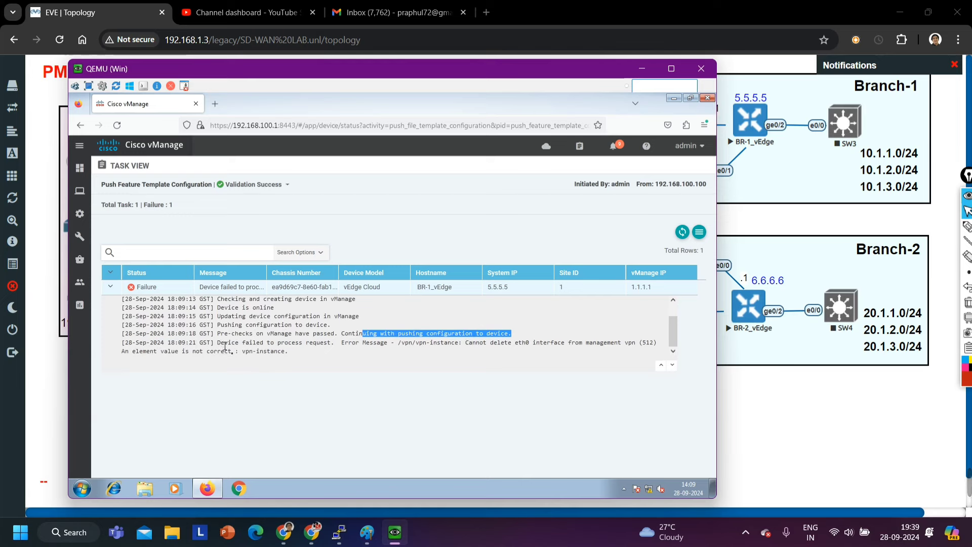
drag(225, 342, 371, 343)
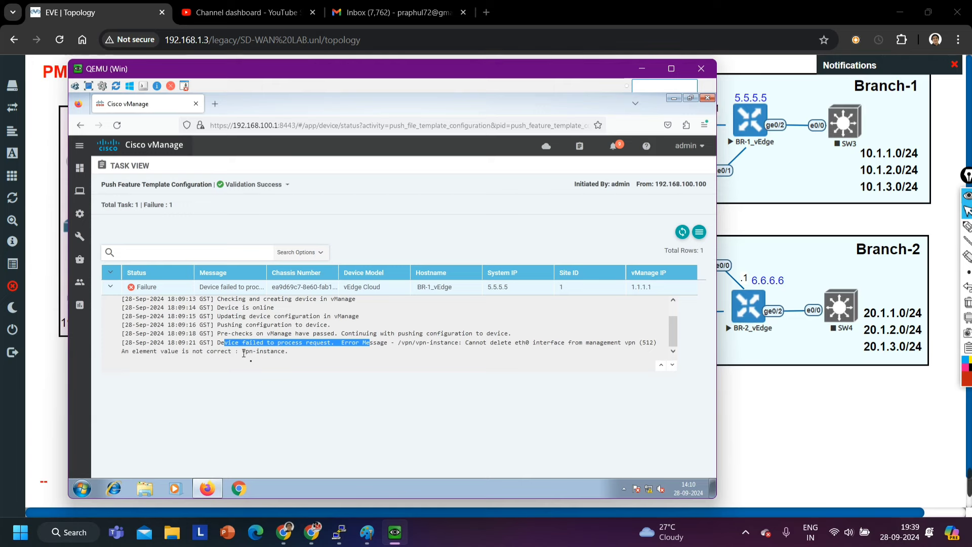
drag(242, 351, 291, 352)
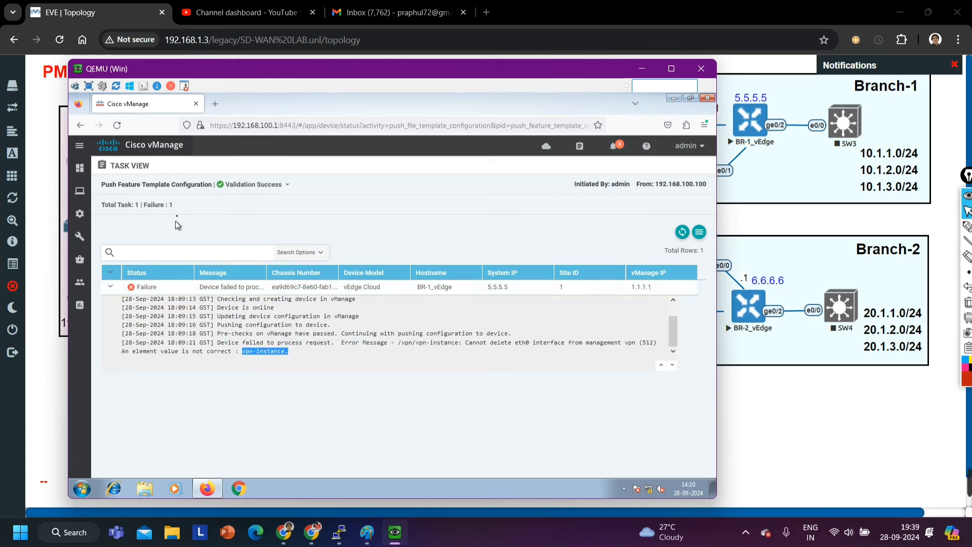
- Open the vEdge-Cloud-device-template for editing and add a VPN Interface entry under VPN 512
mouse_move(90, 242)
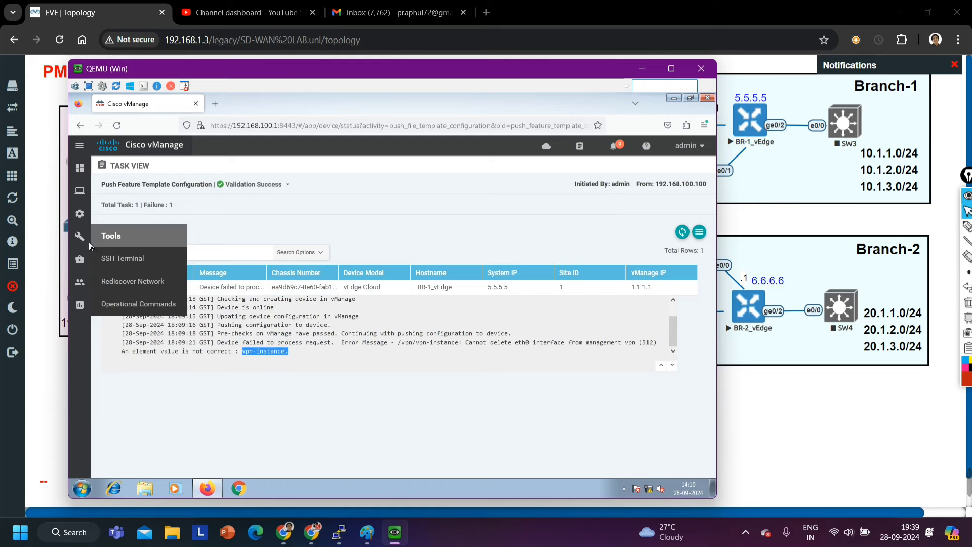
mouse_move(79, 213)
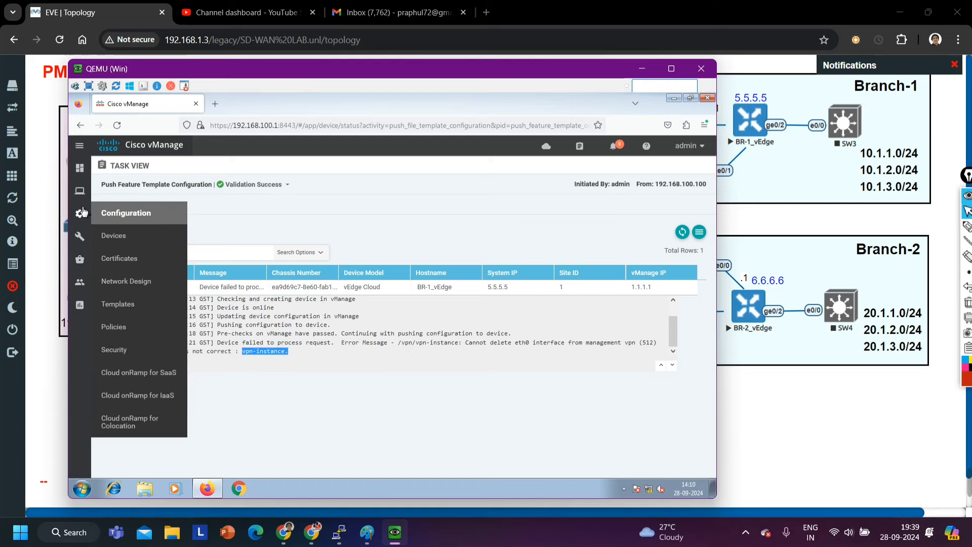
click(125, 309)
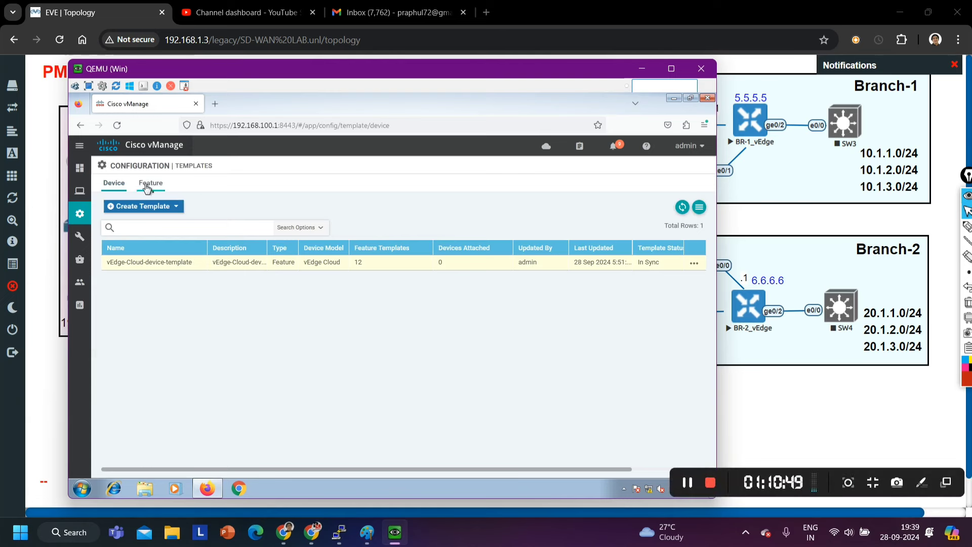
click(693, 265)
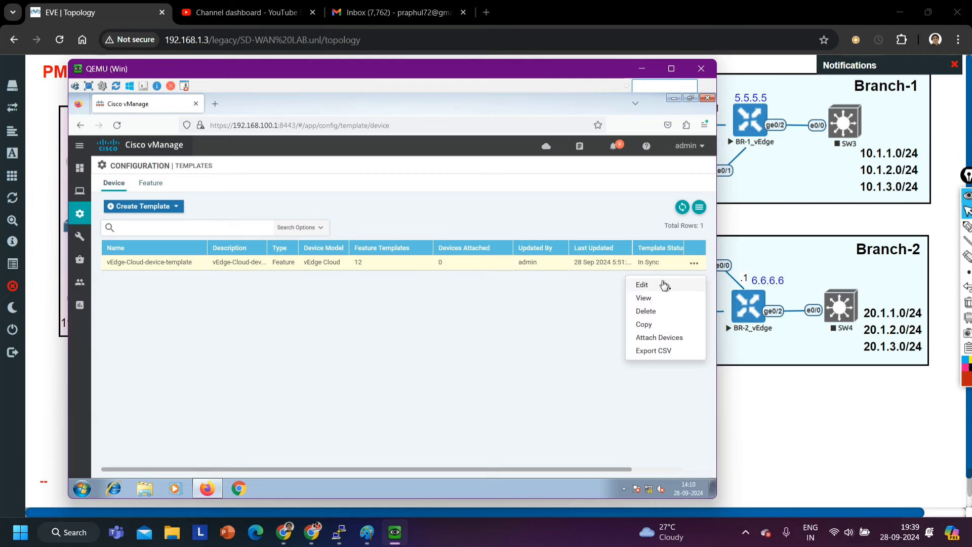
click(663, 285)
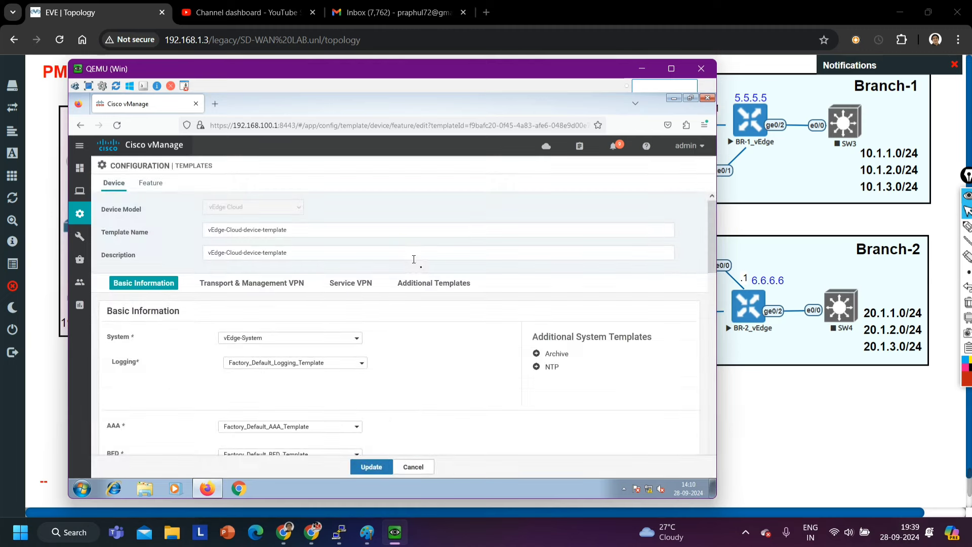
scroll(278, 329, down, 7)
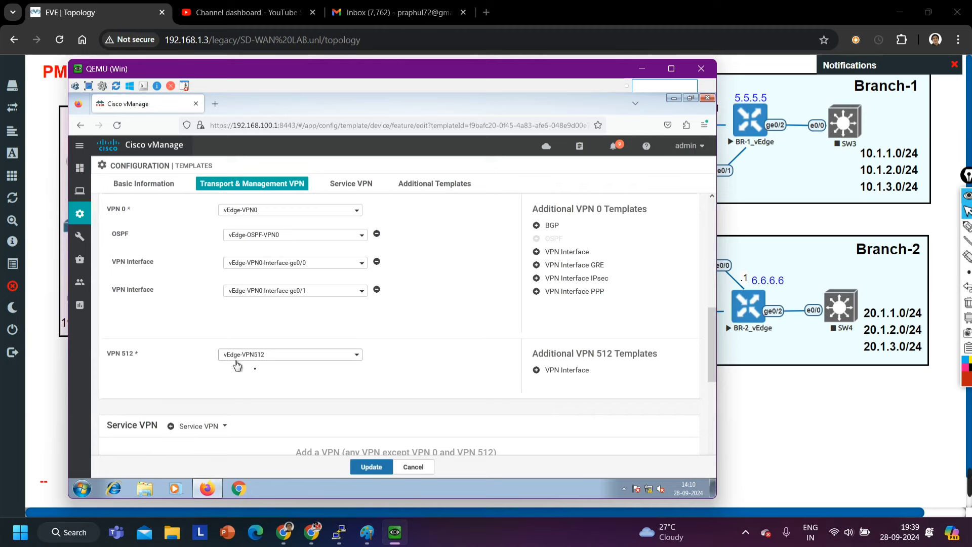
click(565, 372)
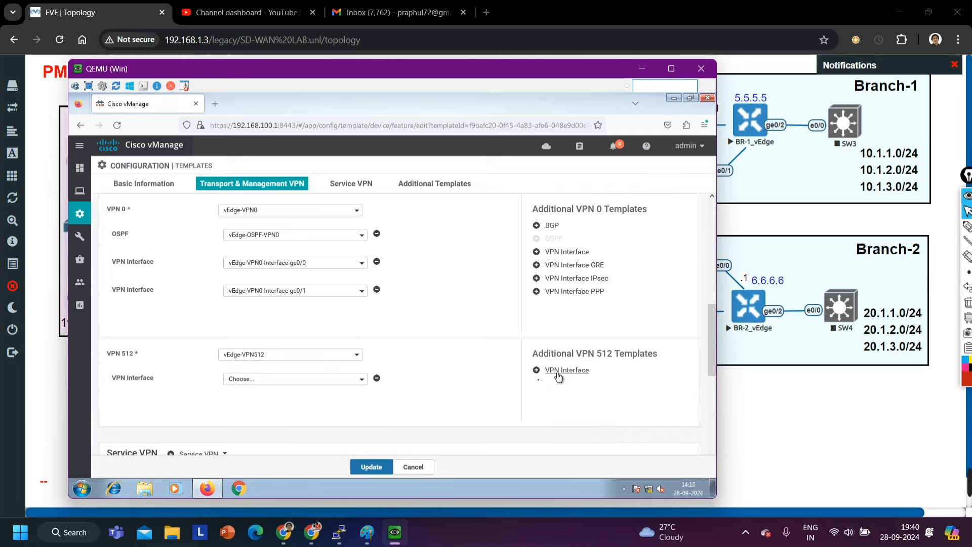
- Assign vEsge-VPN512-Interface-eth0 as the VPN 512 interface template and save the updated device template
click(268, 380)
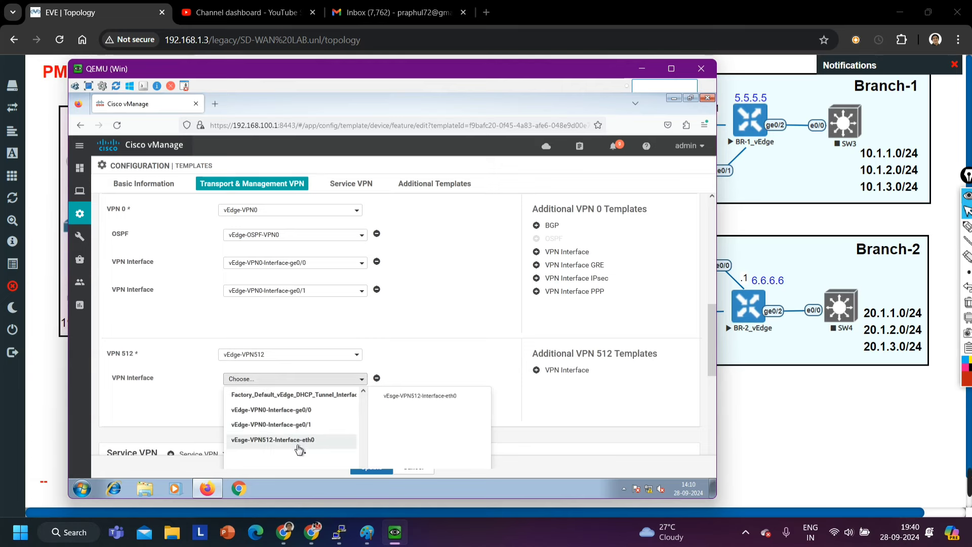
click(273, 440)
click(372, 467)
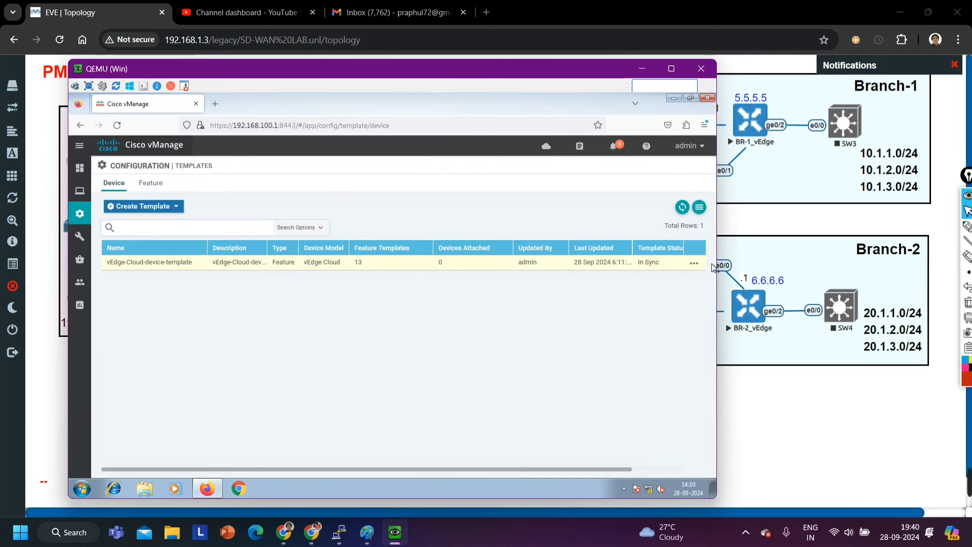
- Attach the BR-1_vEdge device to vEdge-Cloud-device-template
click(699, 268)
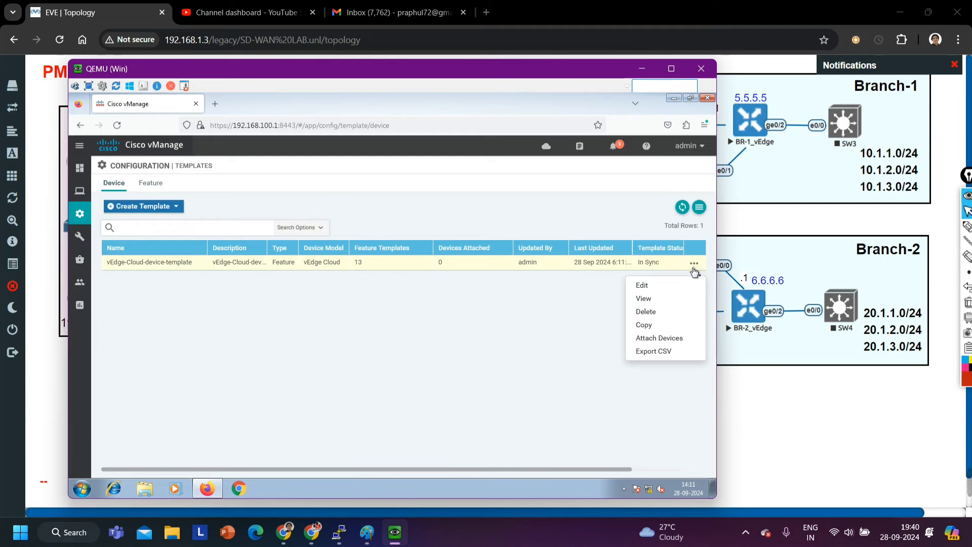
click(660, 338)
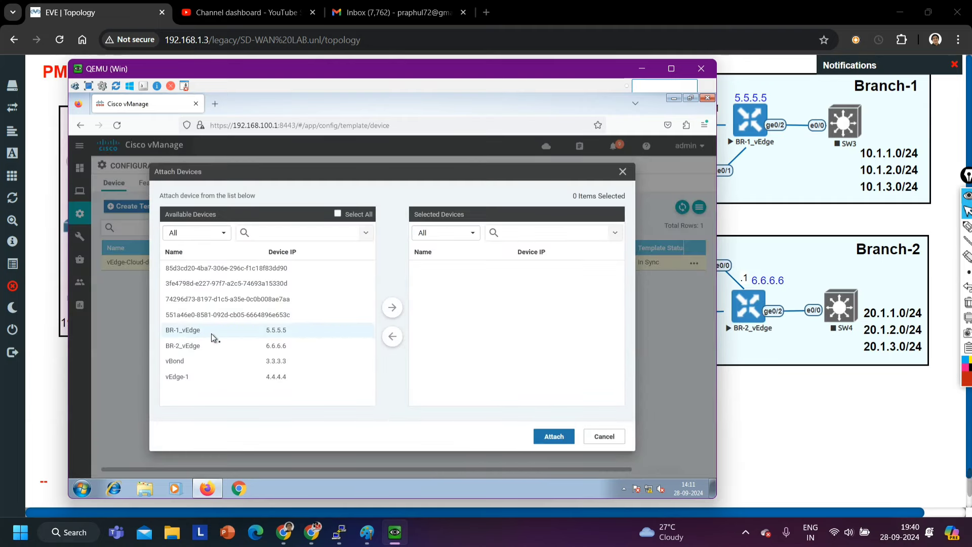
click(212, 333)
click(392, 308)
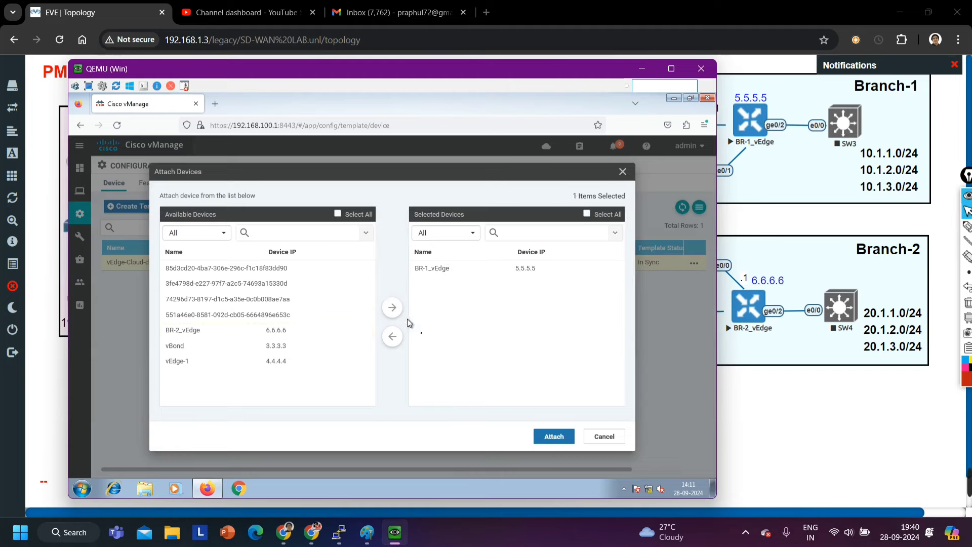
click(556, 438)
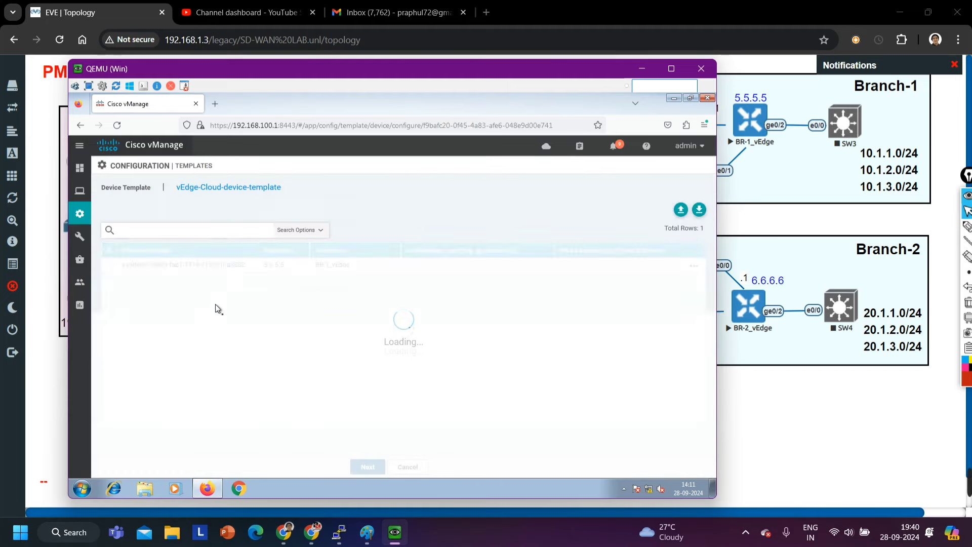
- Open the device template variables of BR-1_vEdge and set the next-hop address vpn_next_hop_ip_address_0 to 101.2.1.2
click(366, 467)
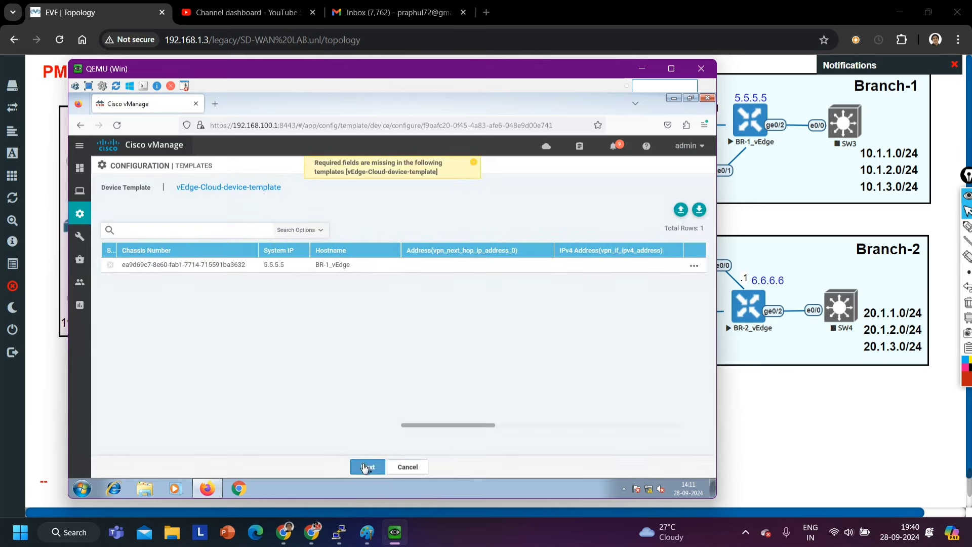
click(366, 469)
click(697, 270)
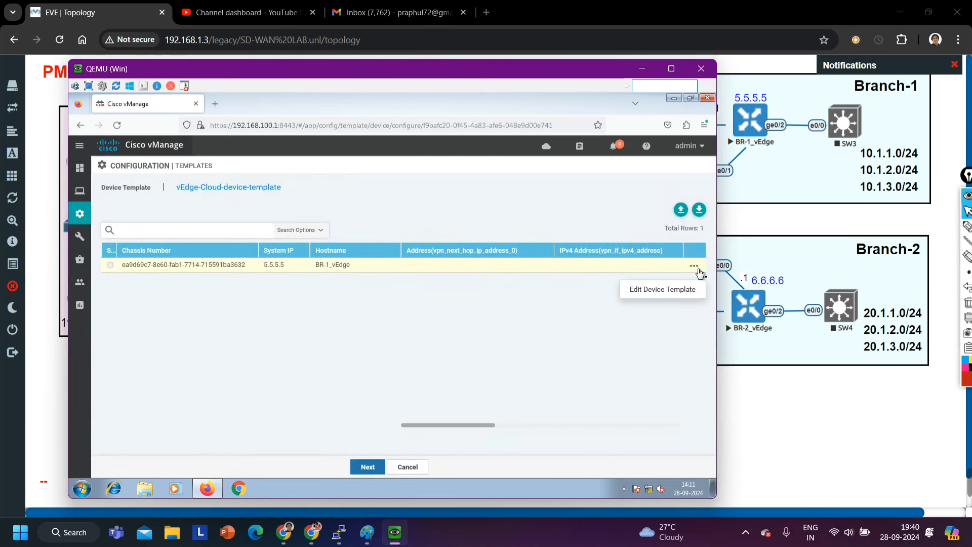
click(664, 290)
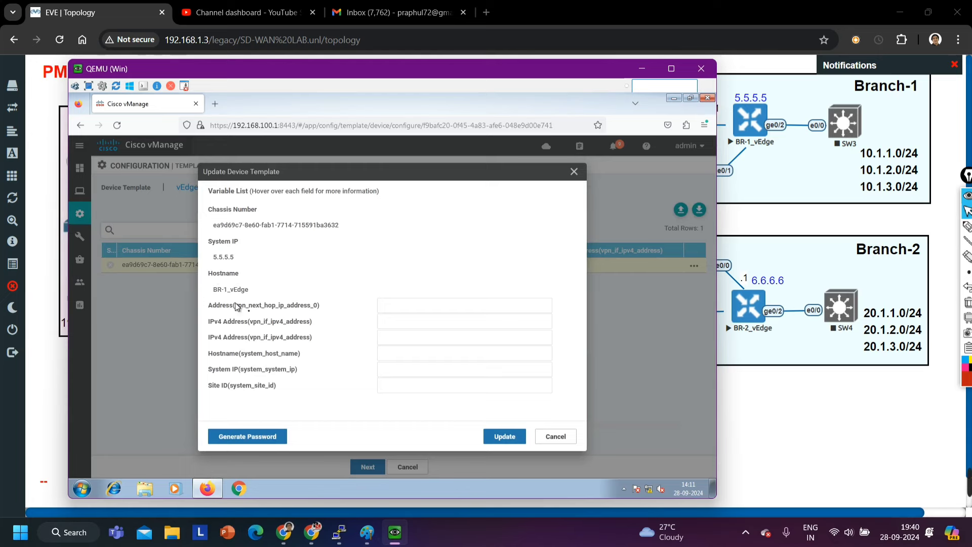
click(430, 304)
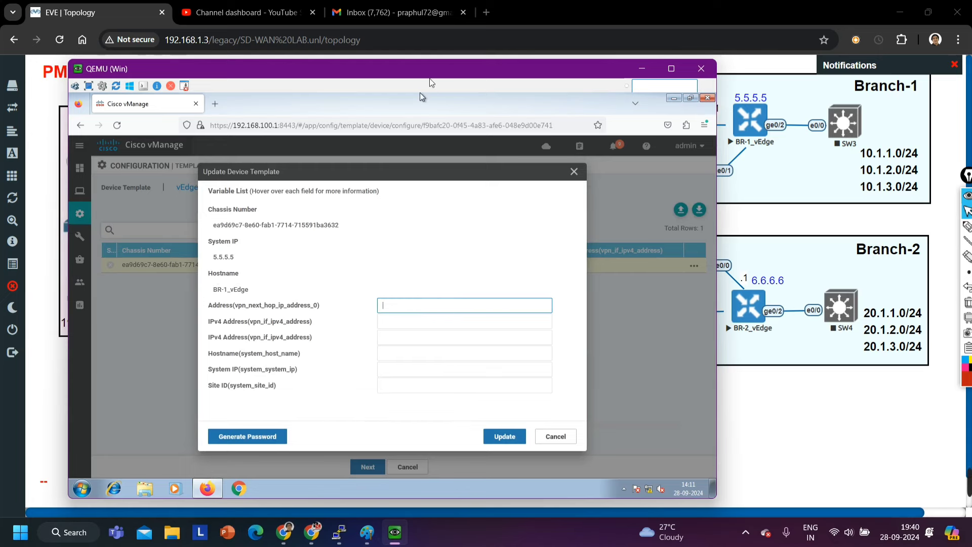
drag(429, 80, 323, 65)
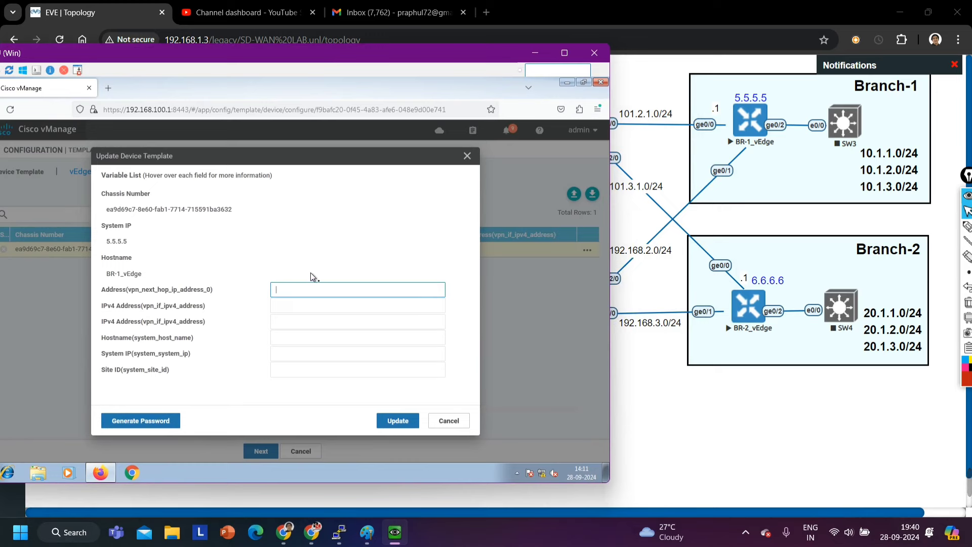
text(101)
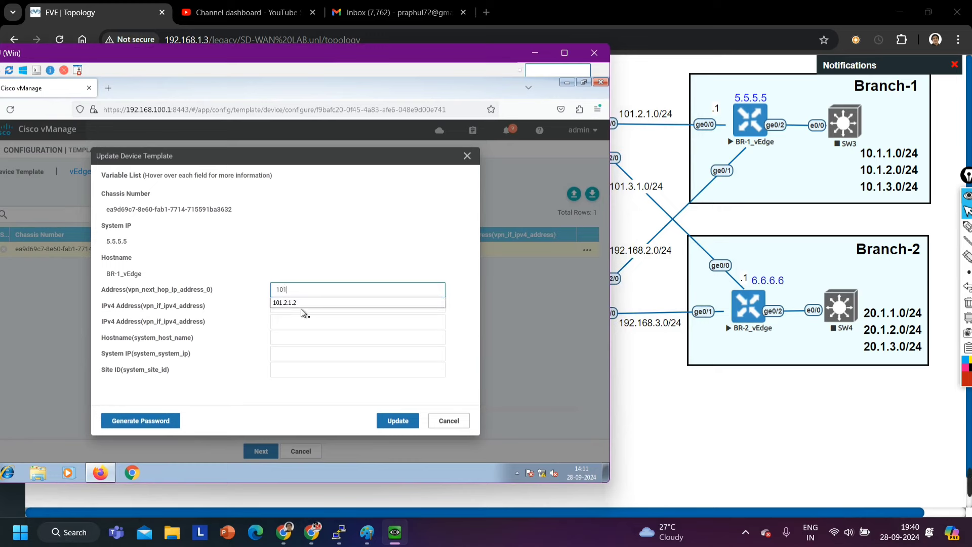
click(304, 303)
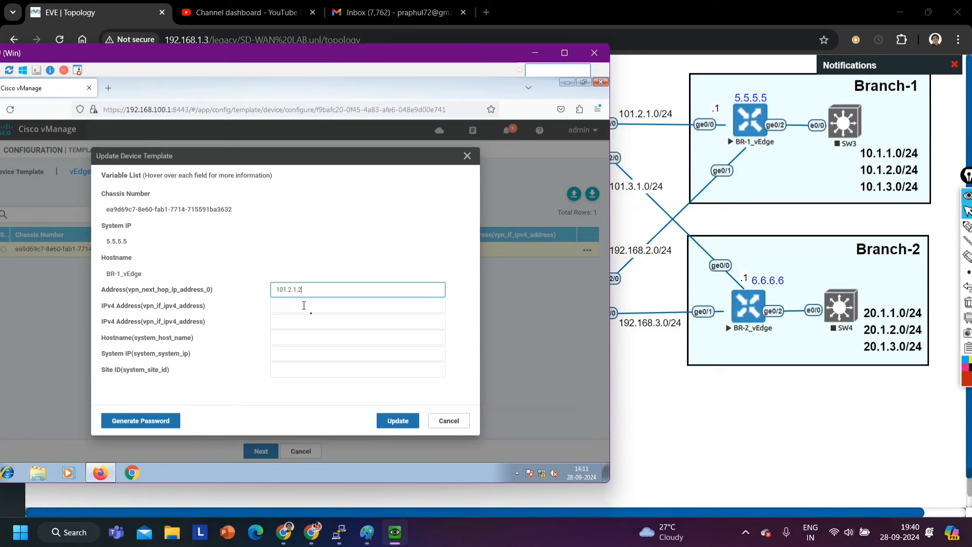
- Start editing the first IPv4 address variable and check which interface it applies to
click(304, 304)
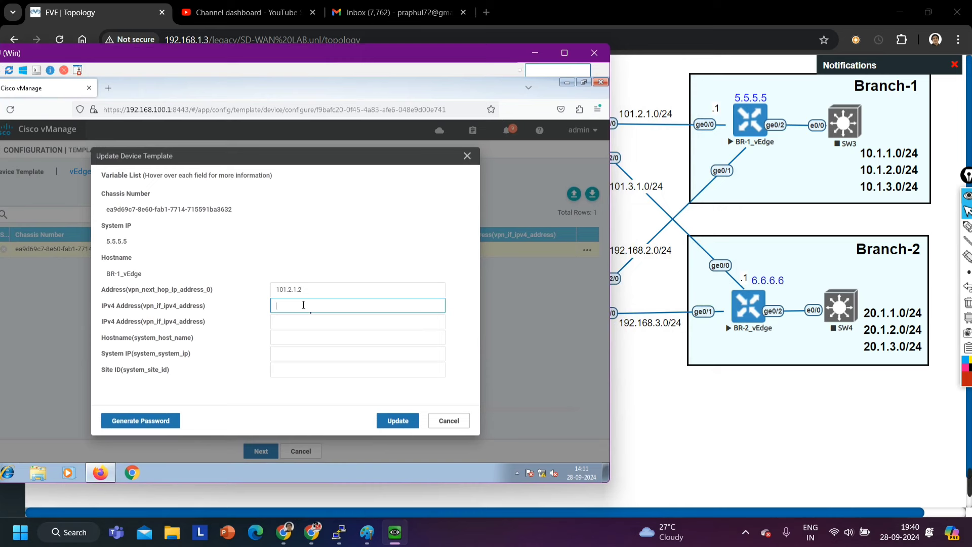
mouse_move(188, 309)
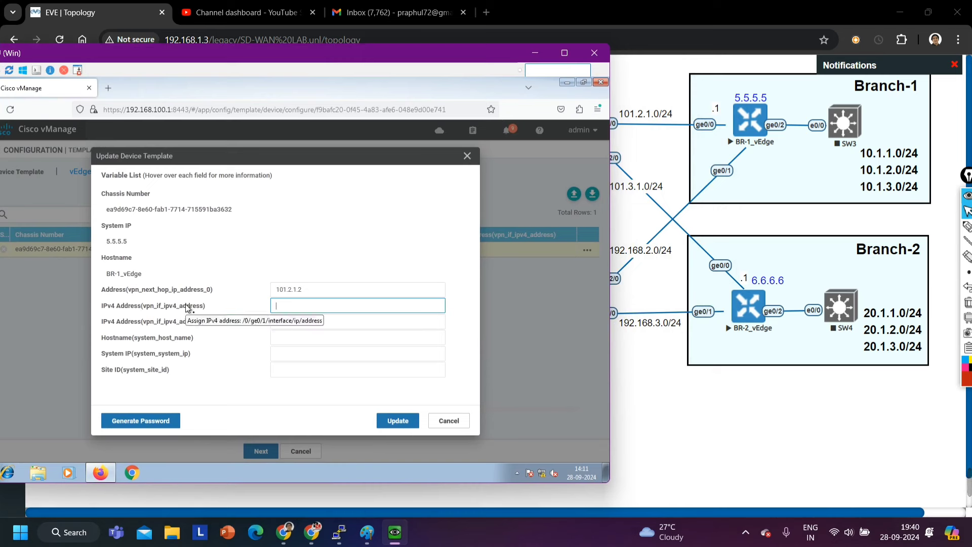